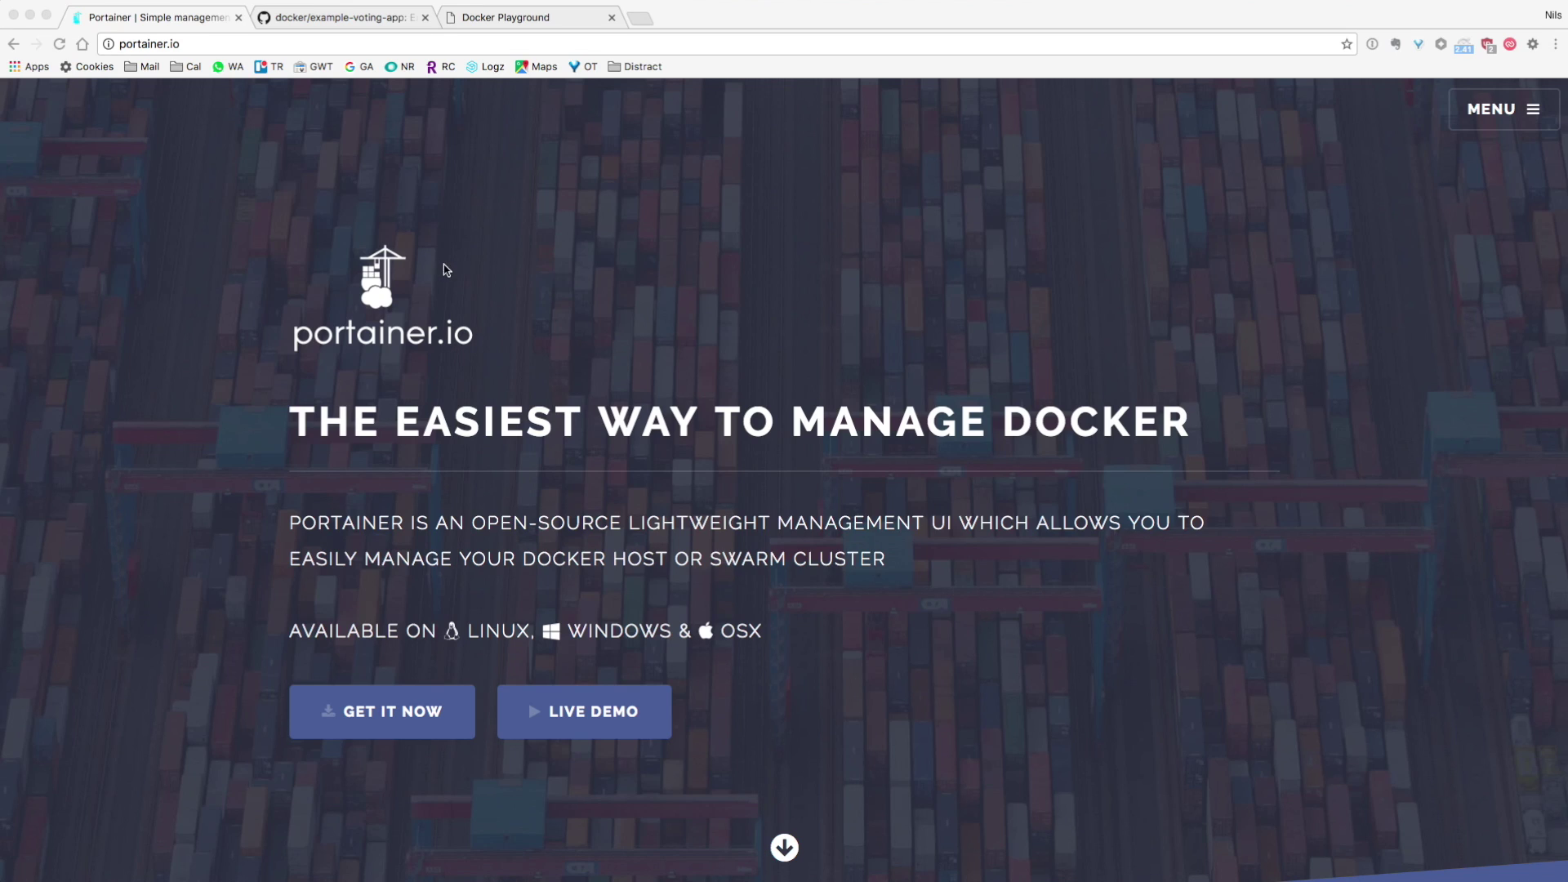
In the Docker Playground, run portainer/portainer detached as portainer with port 9000:9000 and /var/run/docker.sock mounted at the same path, and open its web interface
click(321, 20)
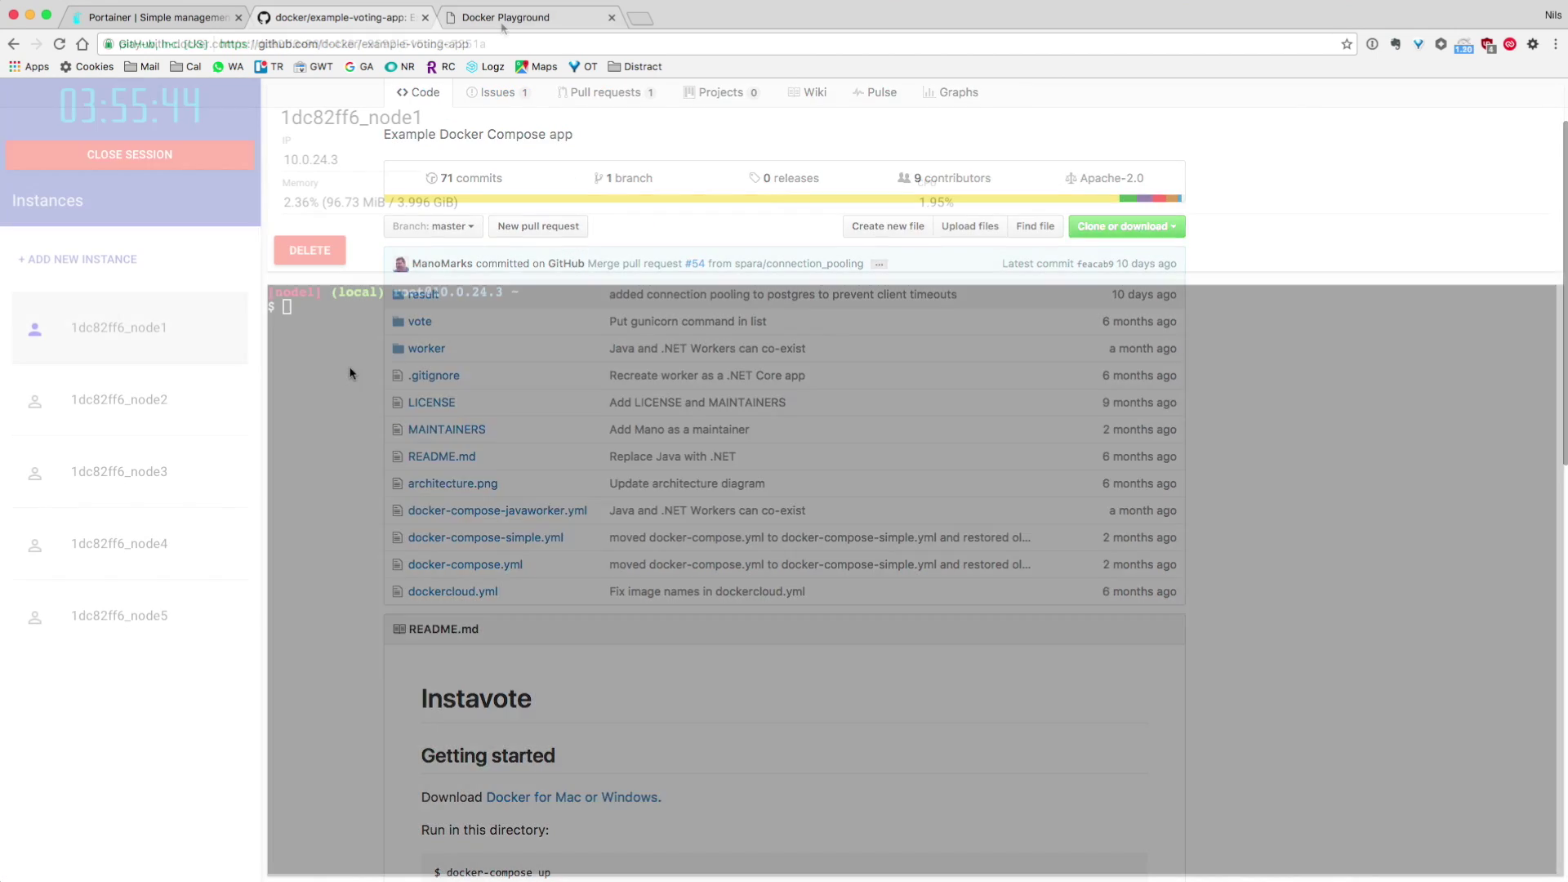
click(501, 20)
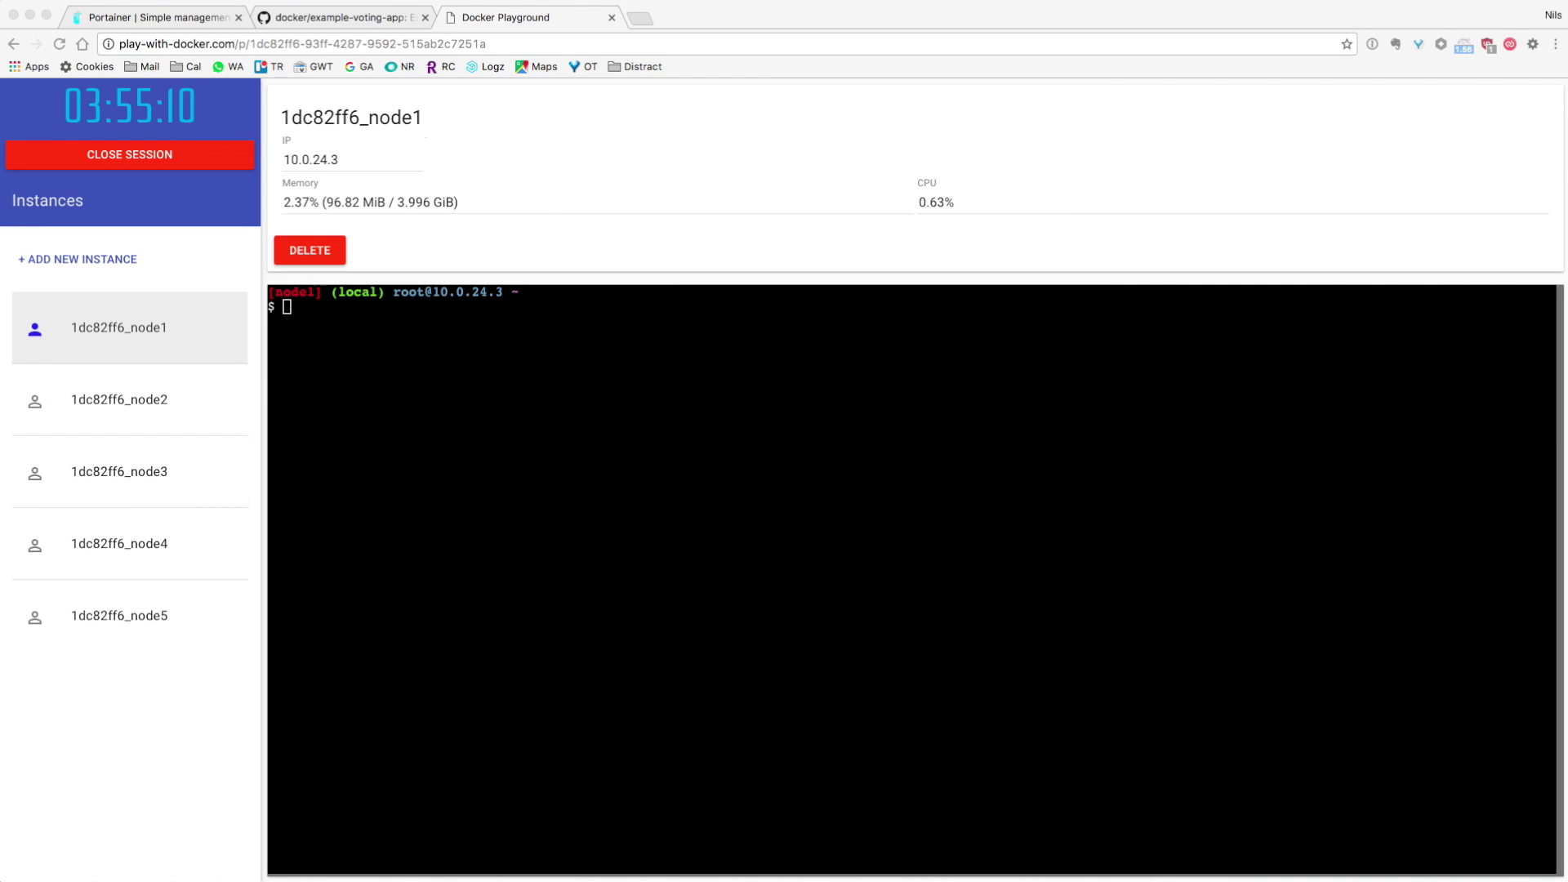
click(779, 543)
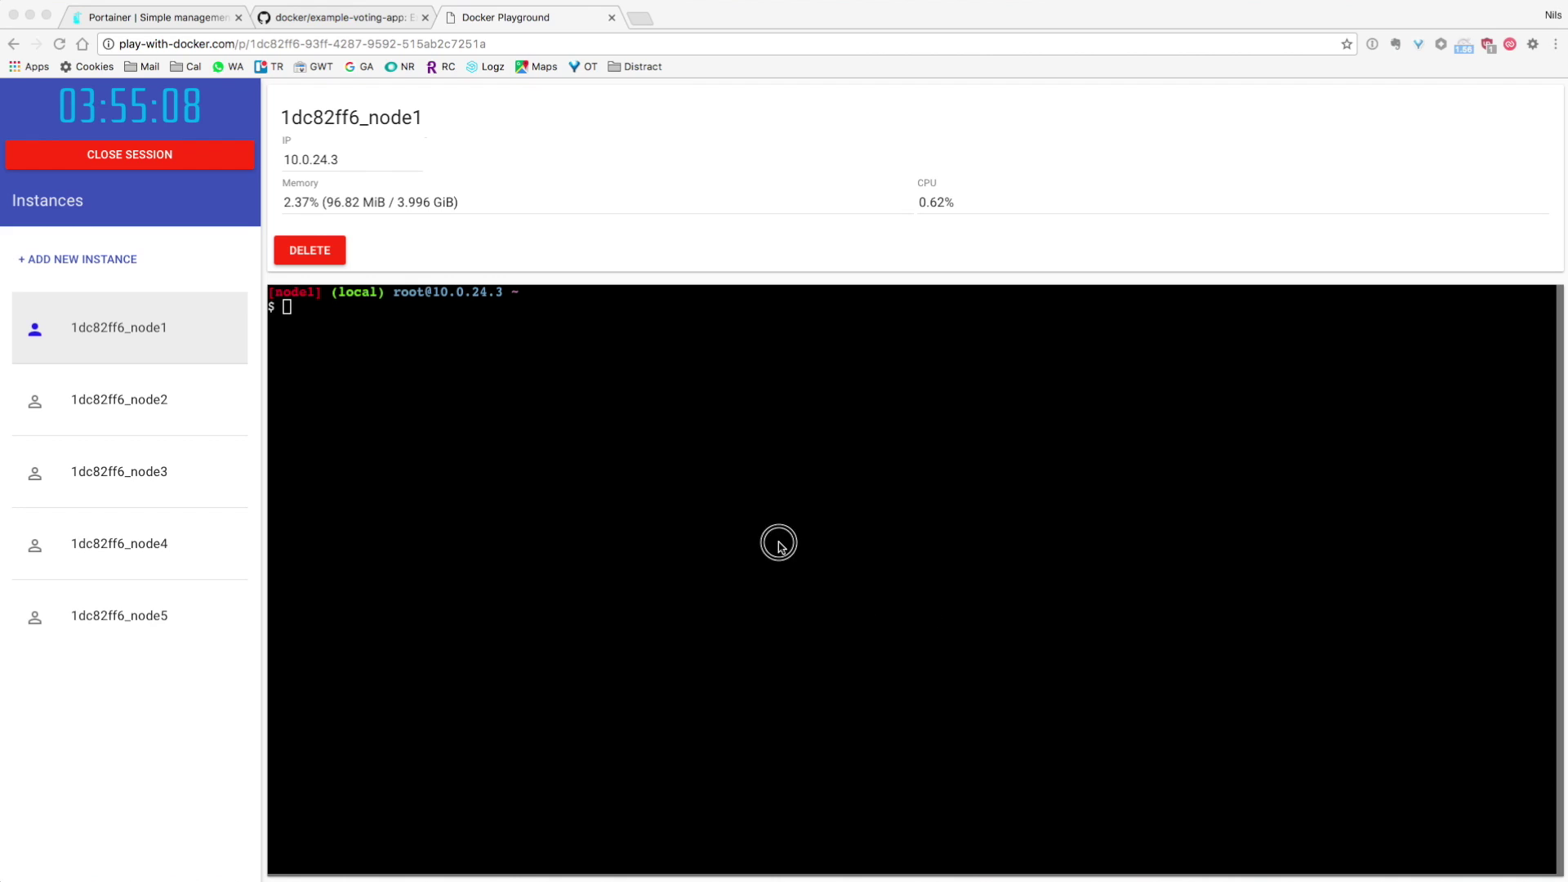
text(docker run --name portainer -d -p 9000:9000 -v /var/run/docker.sock:/var/run/docker.sock portainer/portainer)
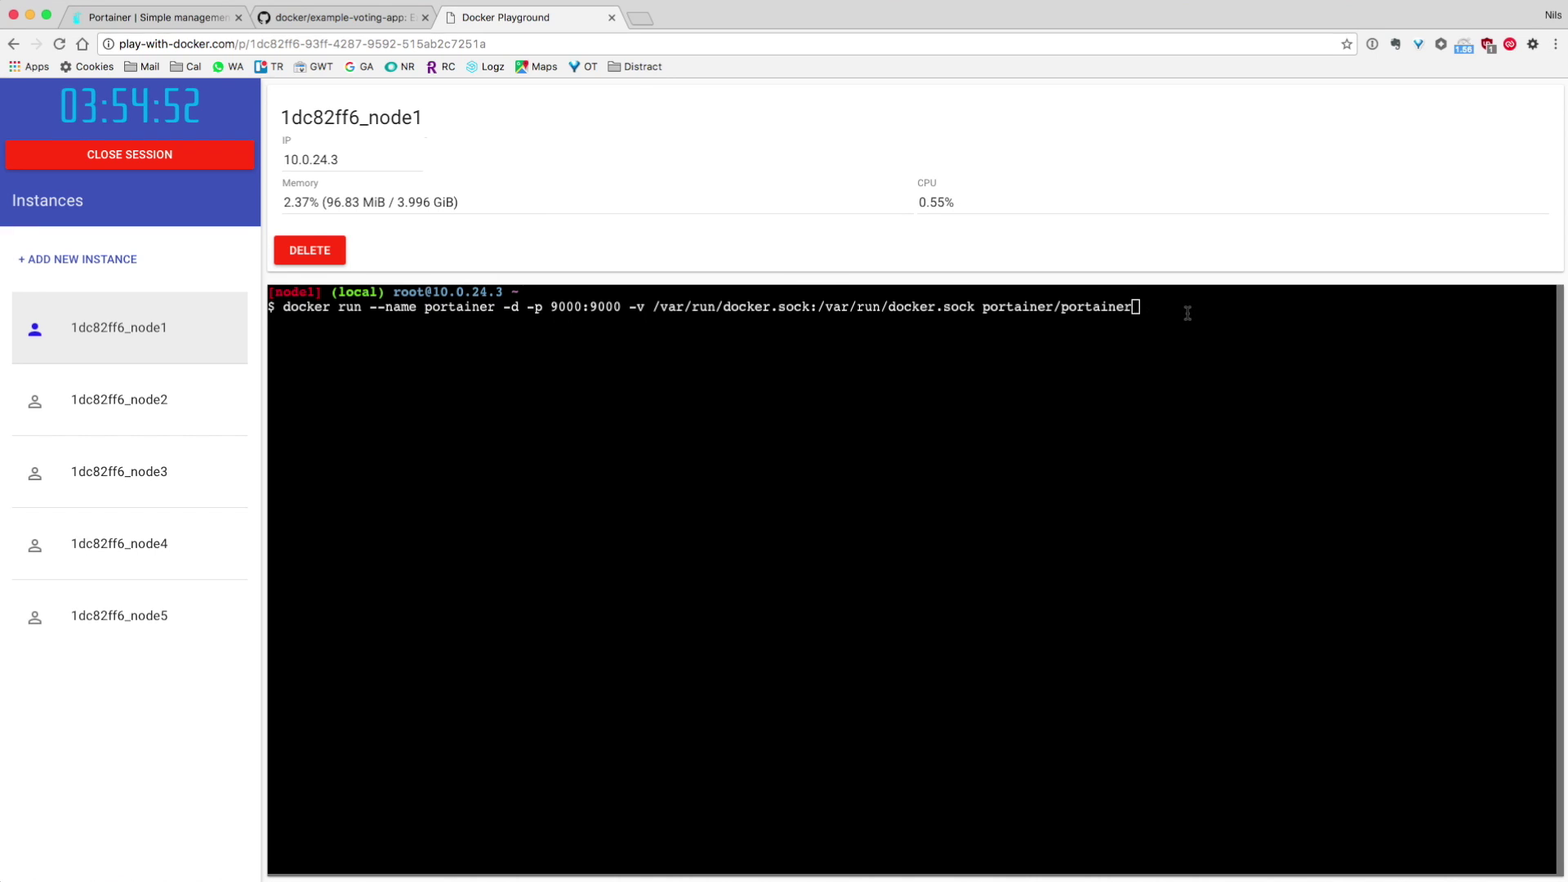
key(Return)
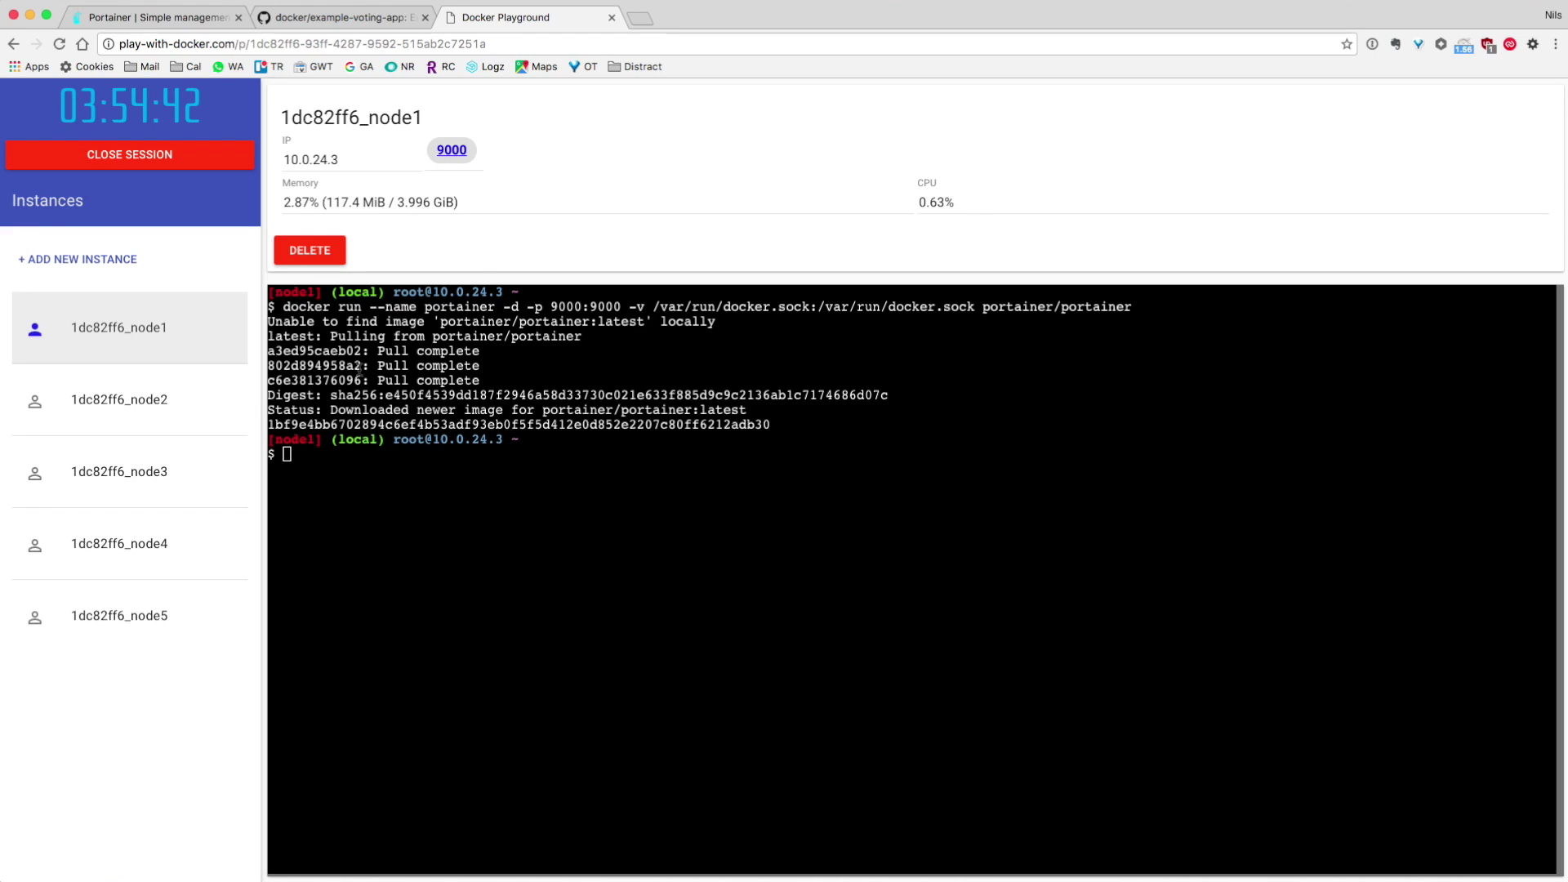
click(454, 152)
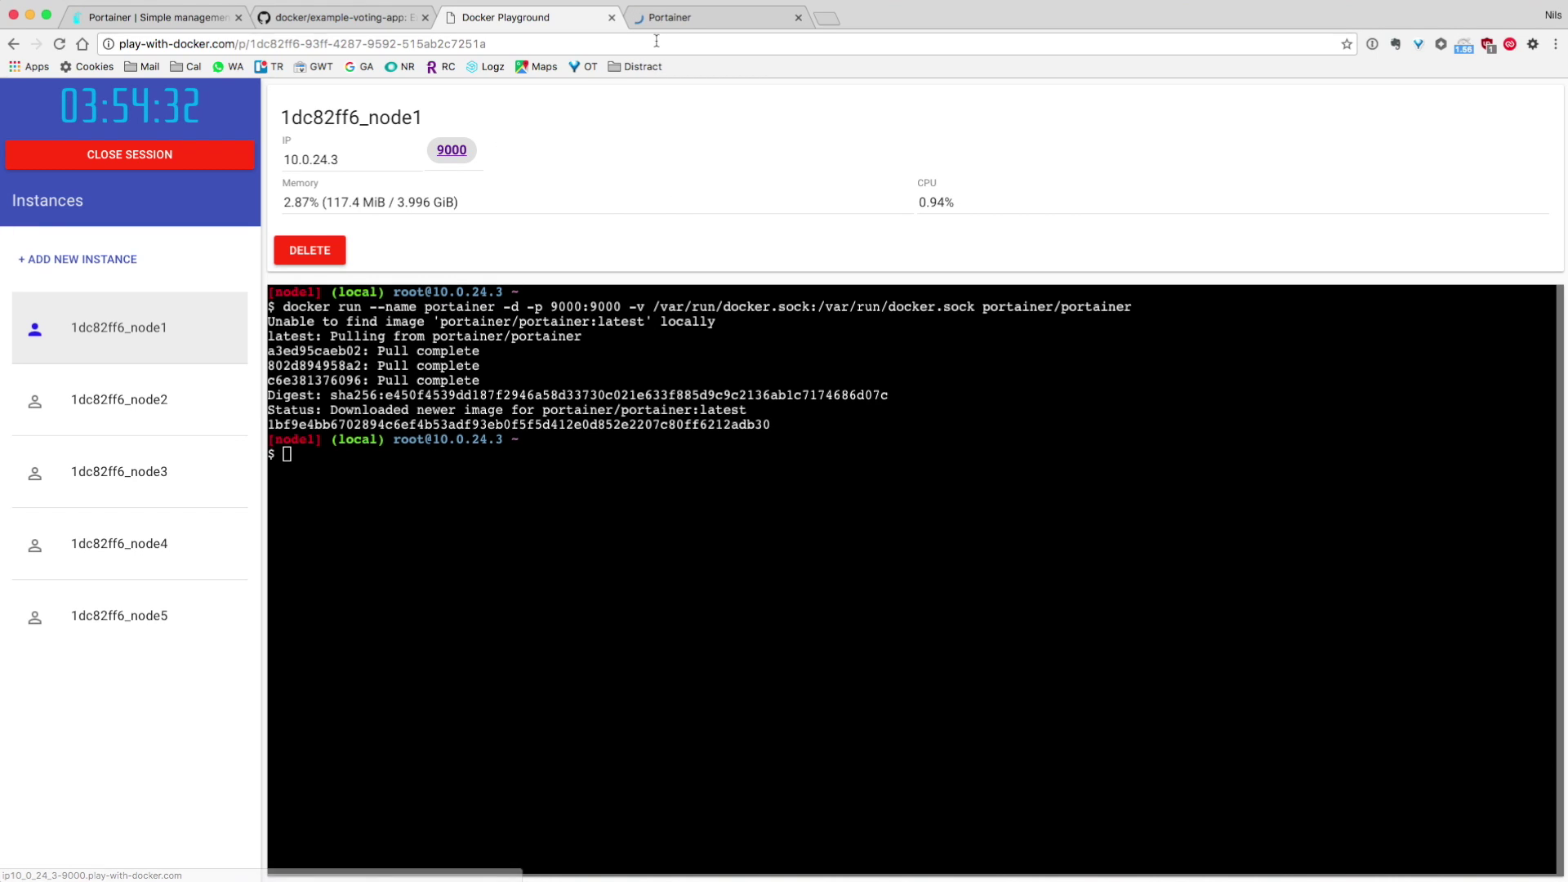
click(708, 20)
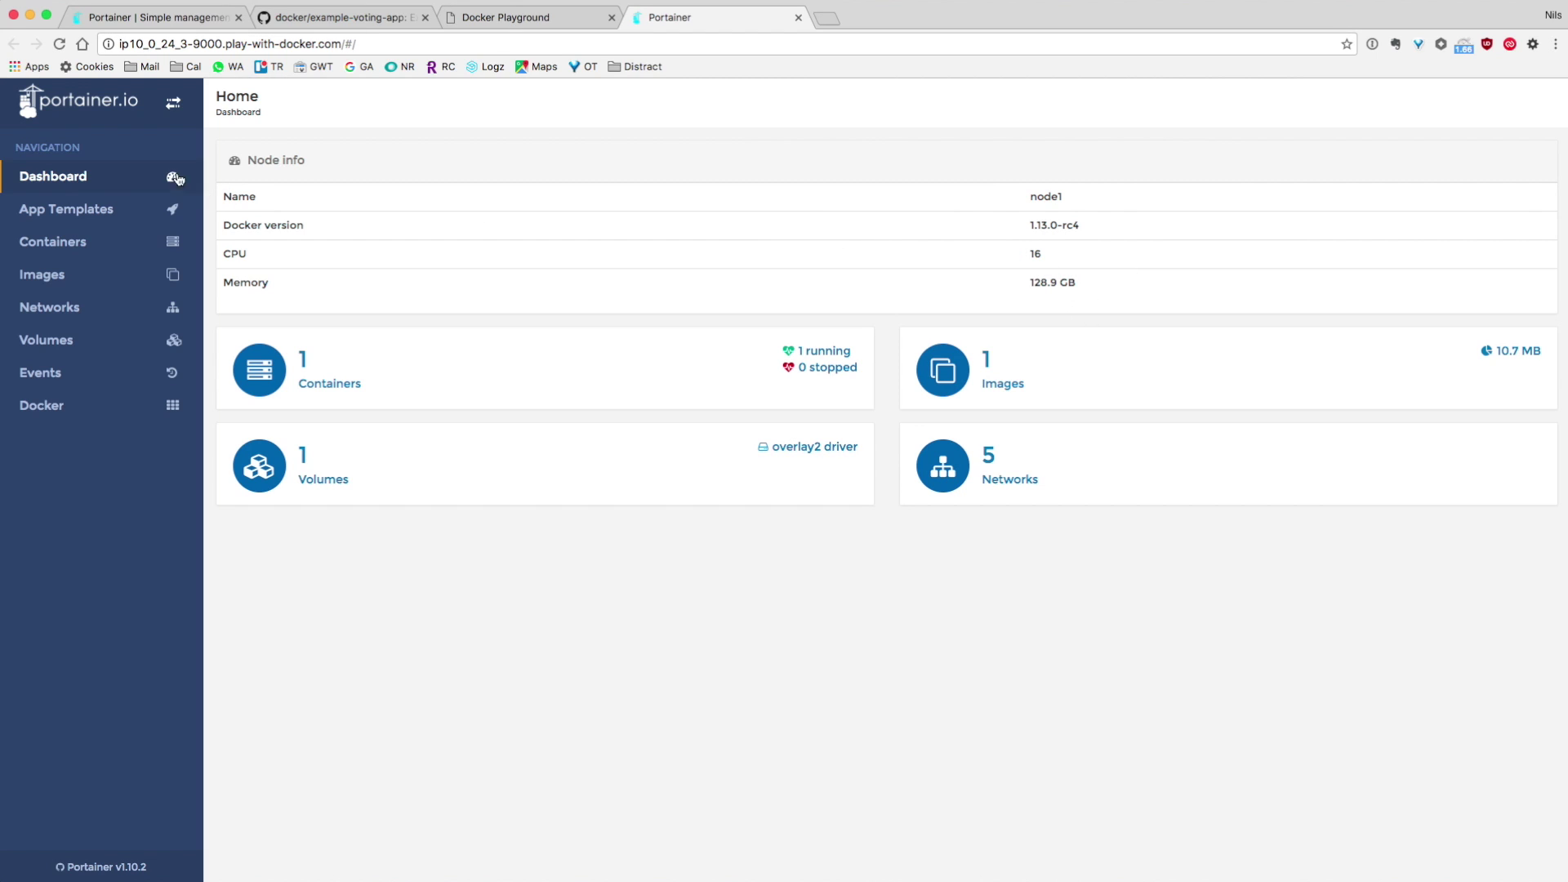
Review the host's containers, images, volumes and networks from the Portainer dashboard
click(339, 384)
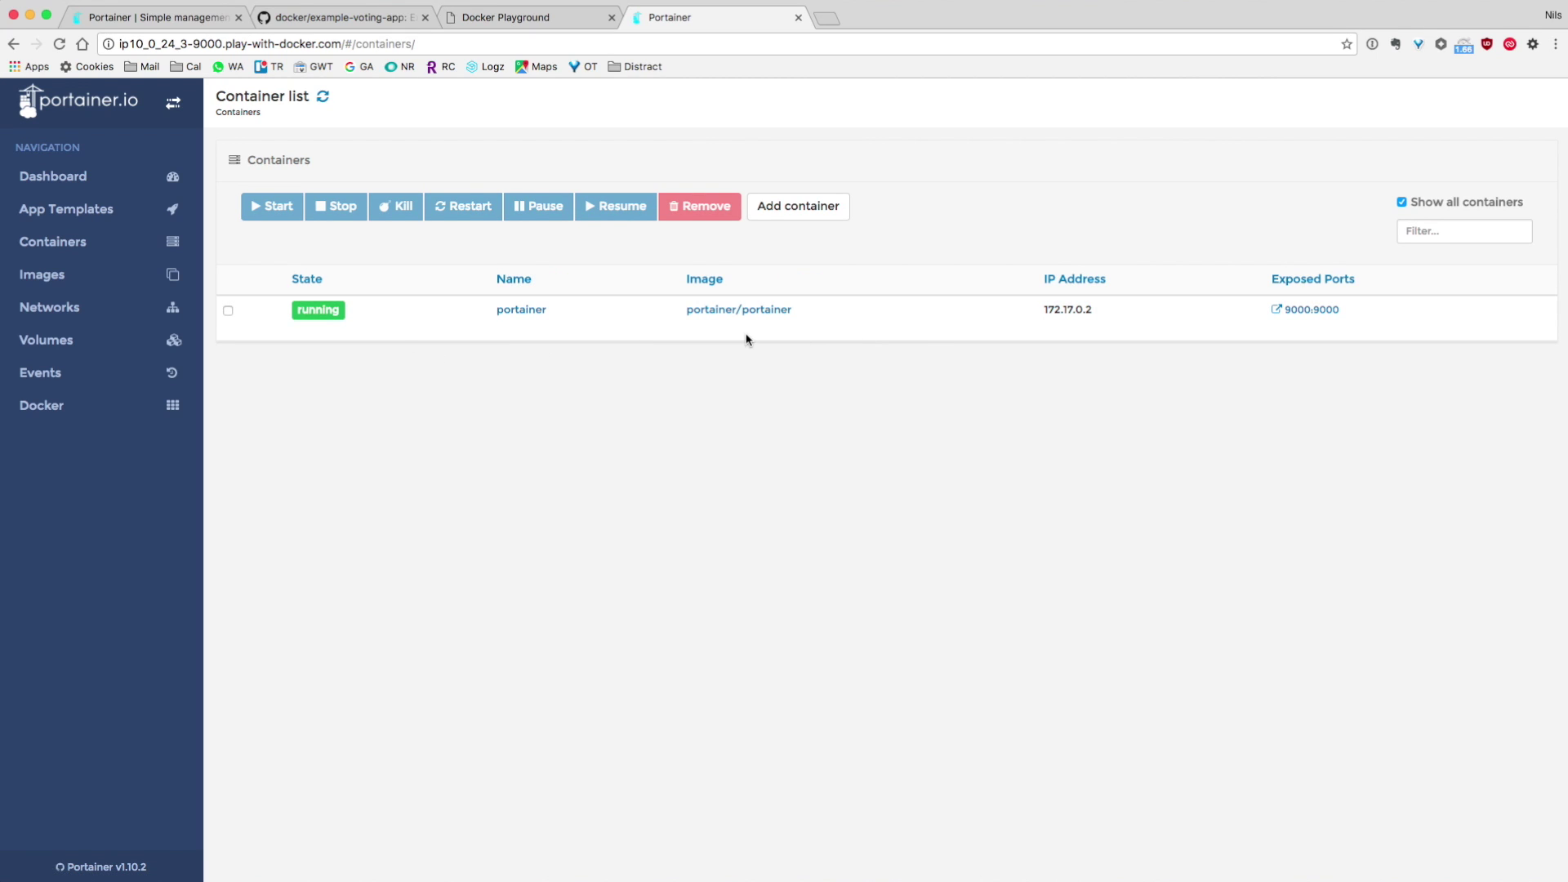
click(72, 181)
click(992, 380)
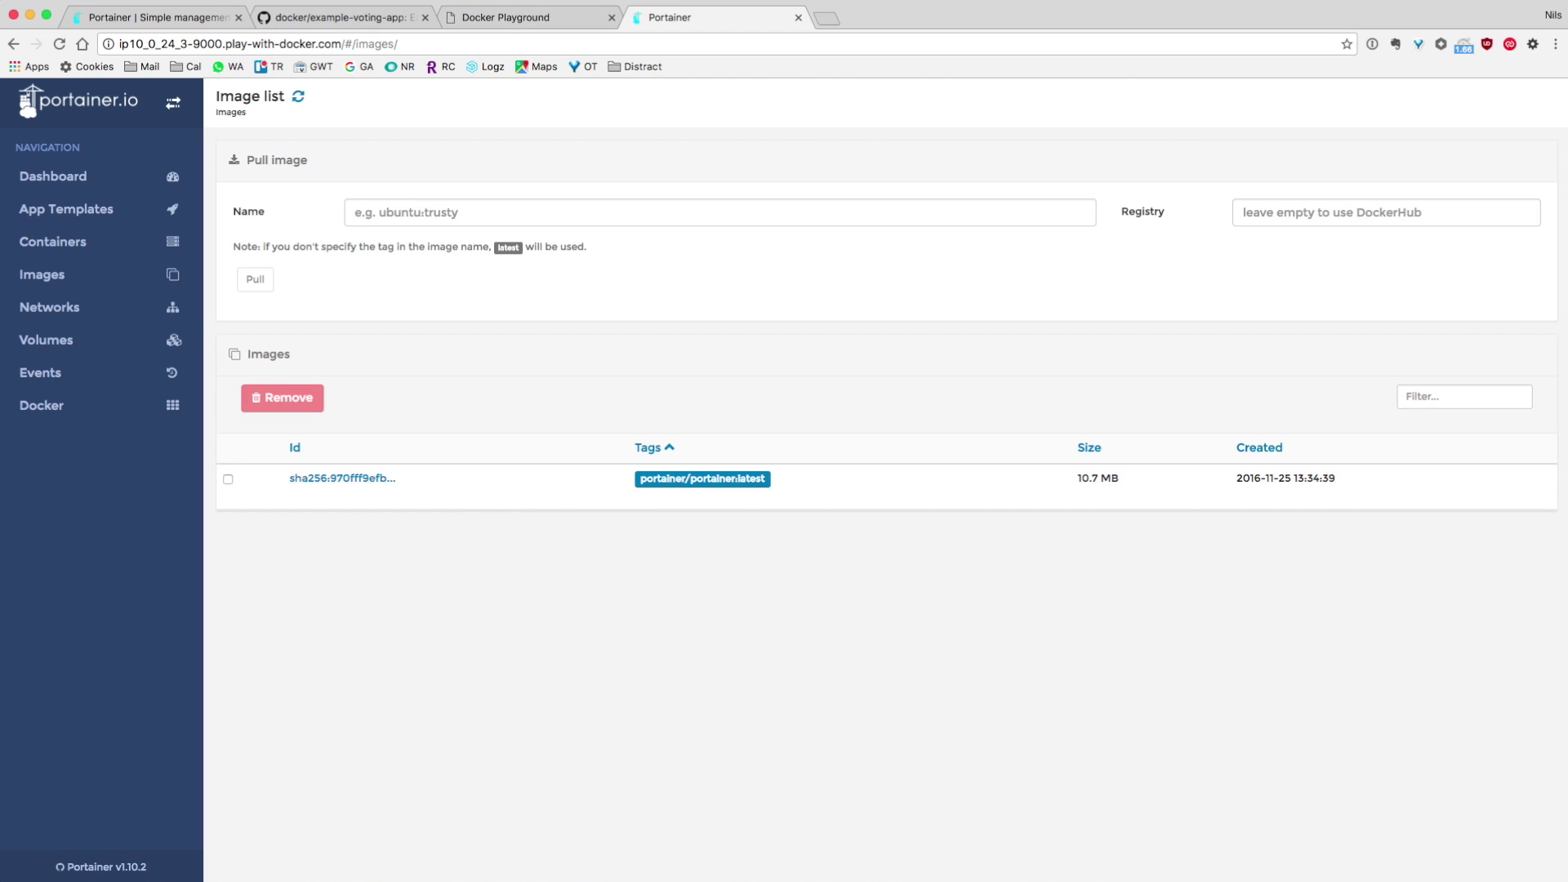
click(53, 176)
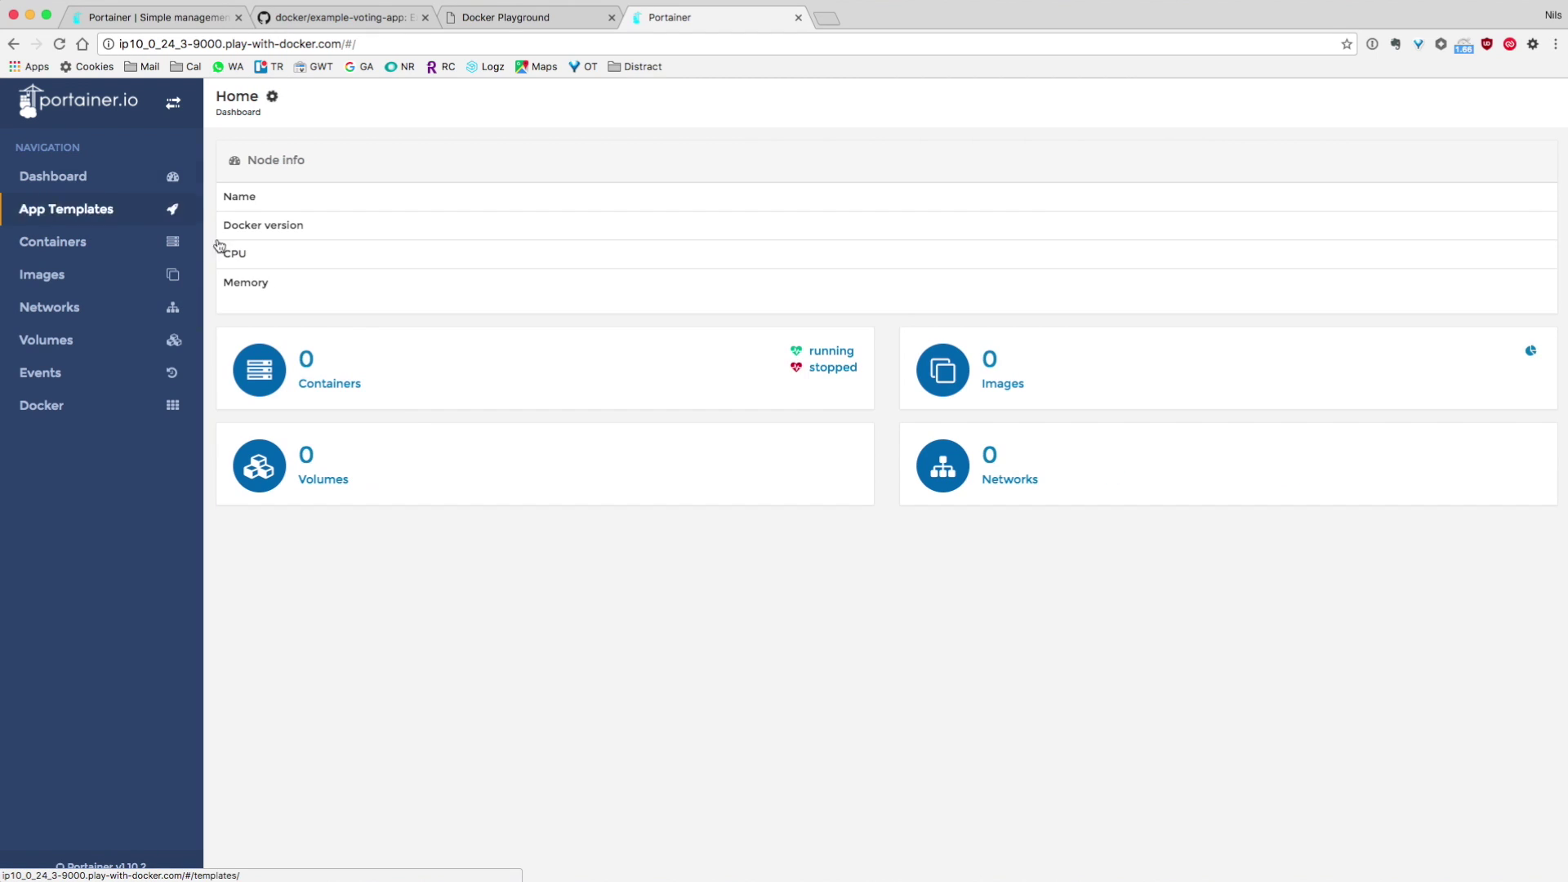
click(322, 482)
click(62, 180)
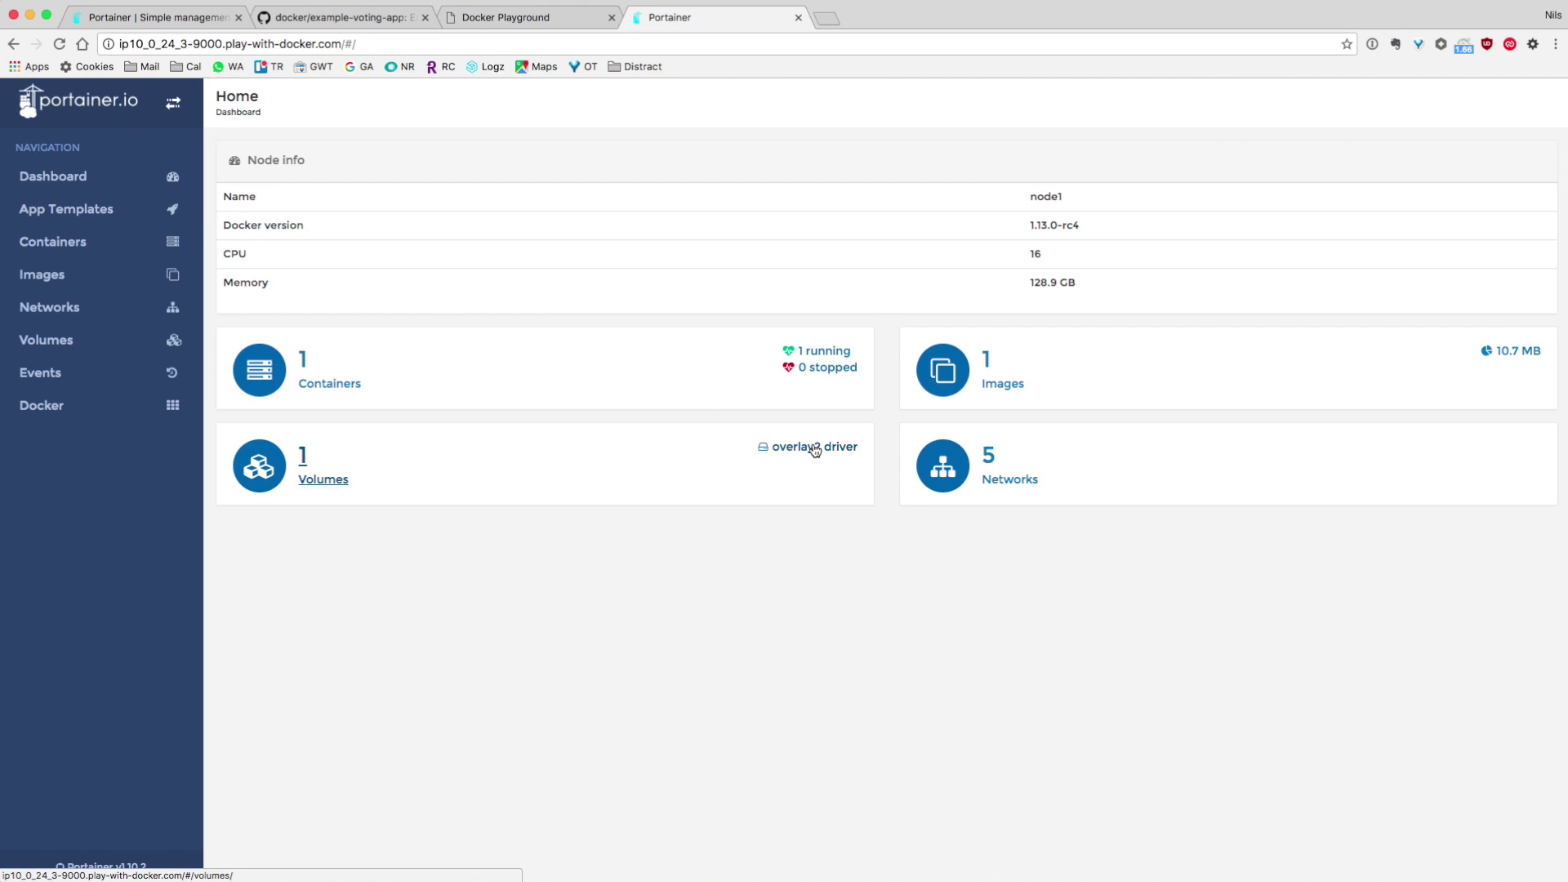
click(995, 488)
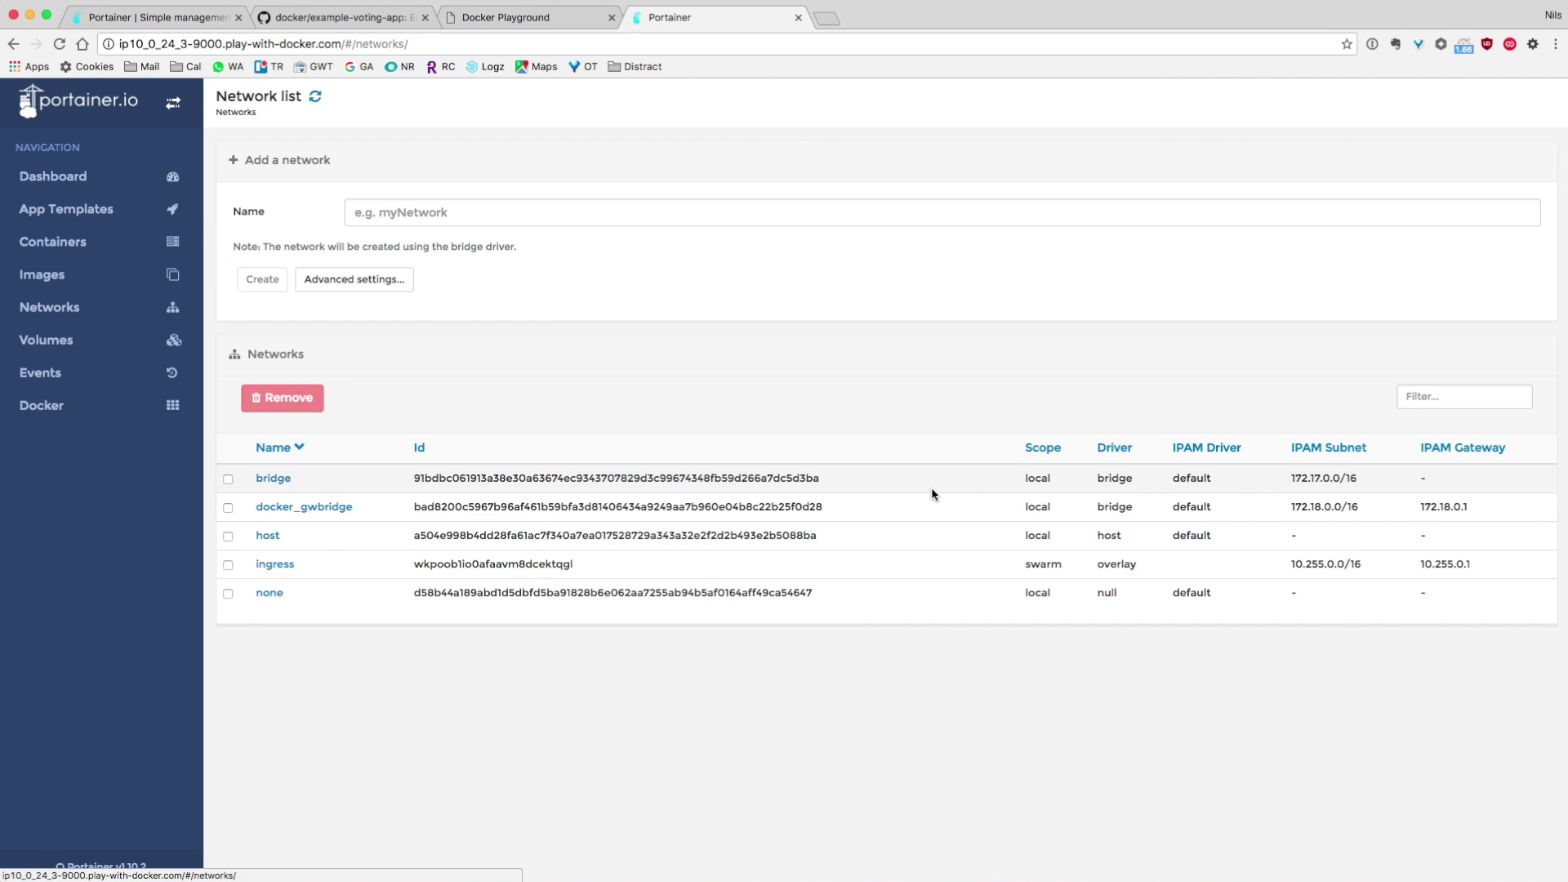
Choose the Nginx app template and name the container nginx
click(82, 214)
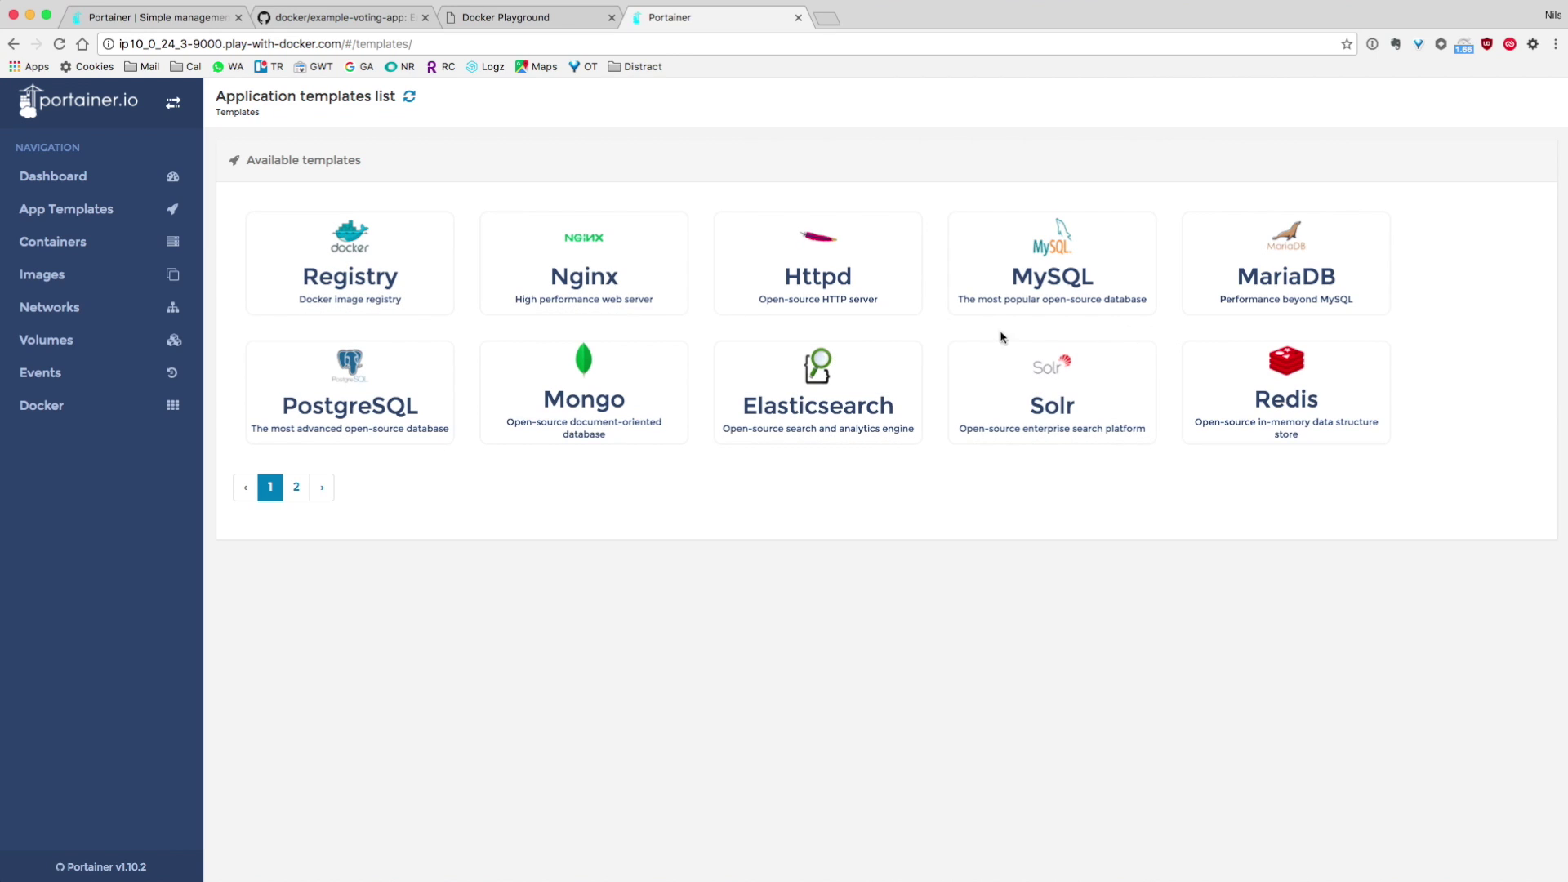
click(576, 281)
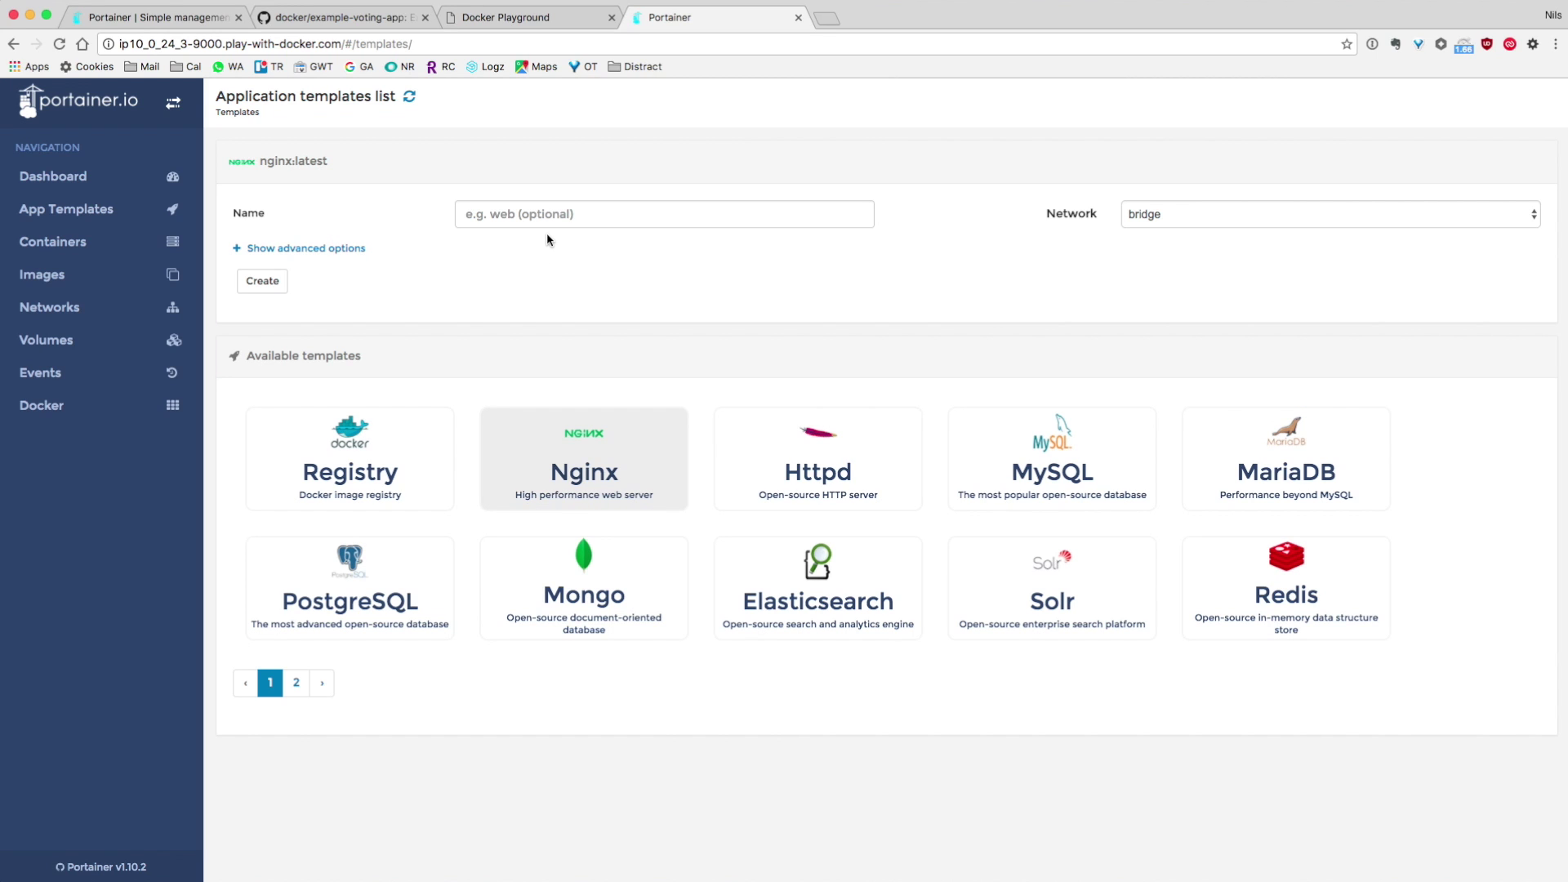
click(531, 209)
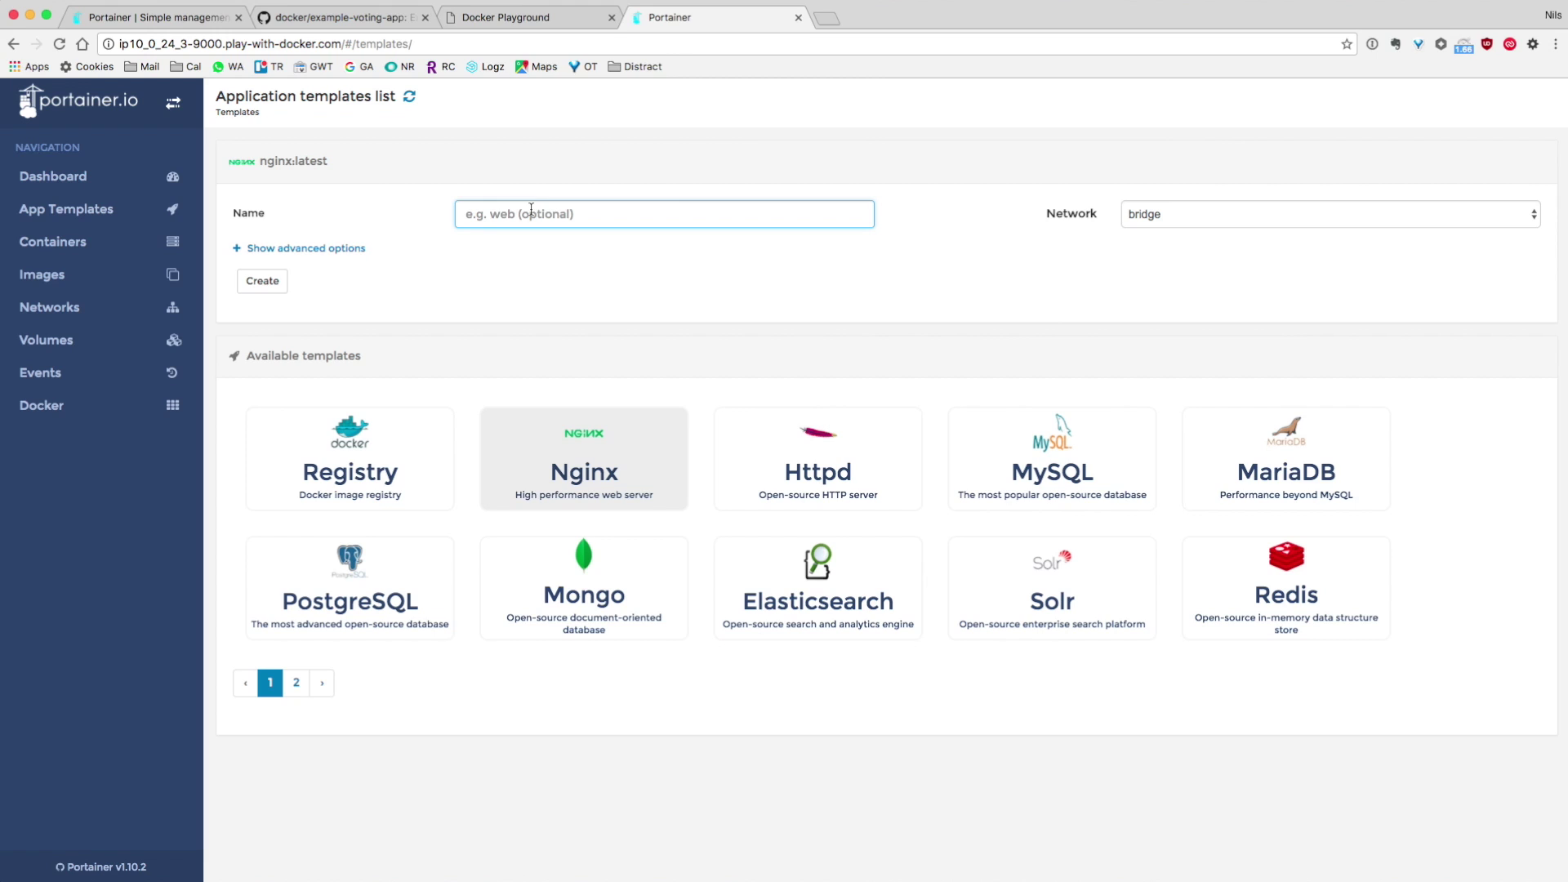
text(nginx)
Map host port 10000 to container port 80 in the advanced options and create the nginx container
click(282, 250)
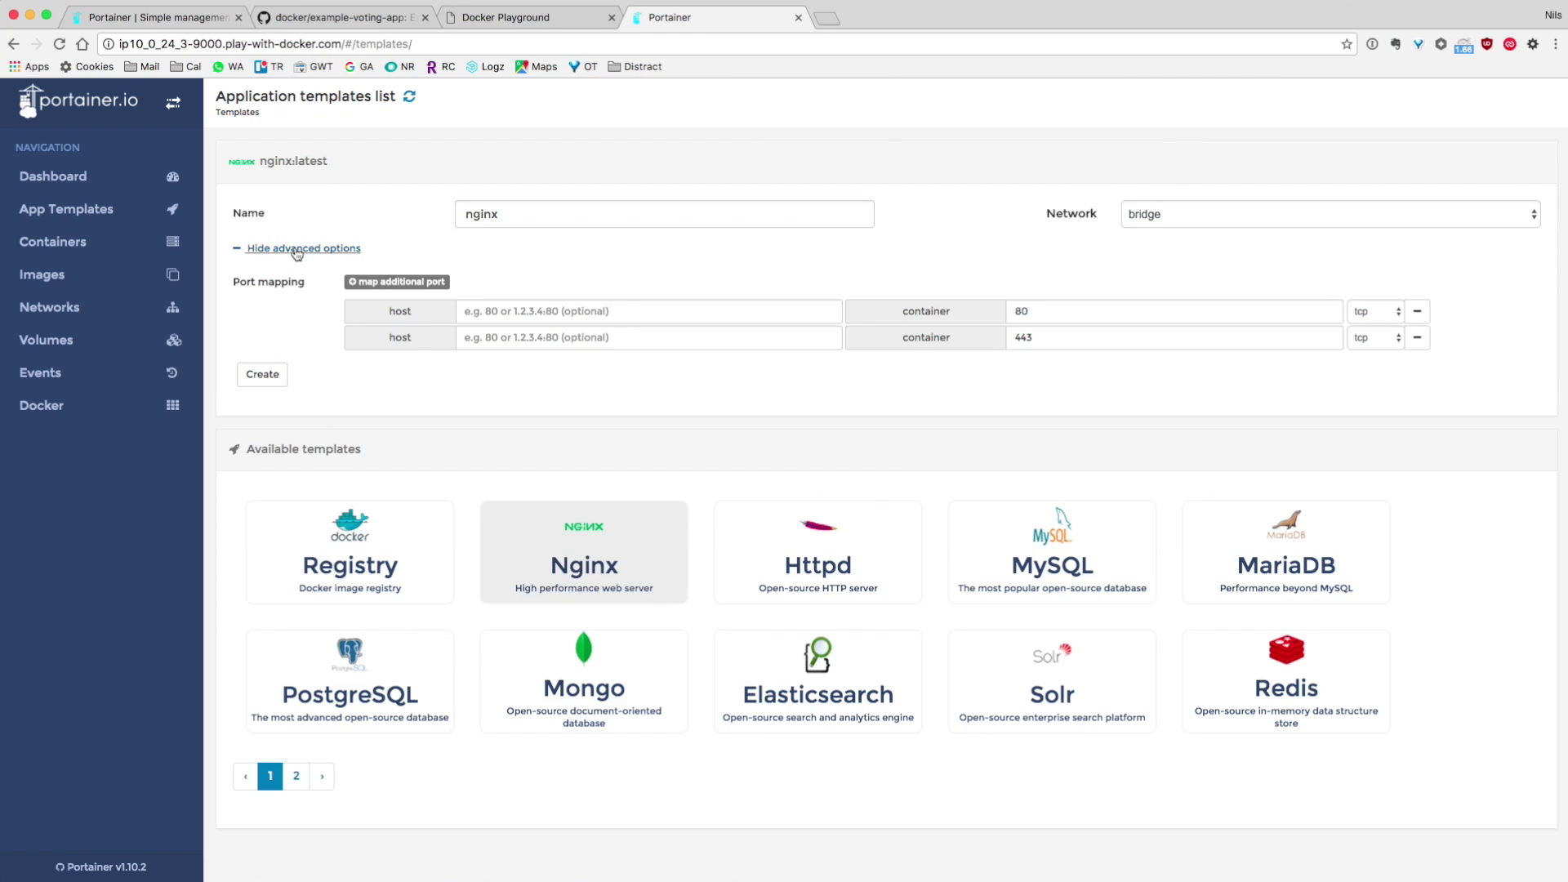
click(503, 311)
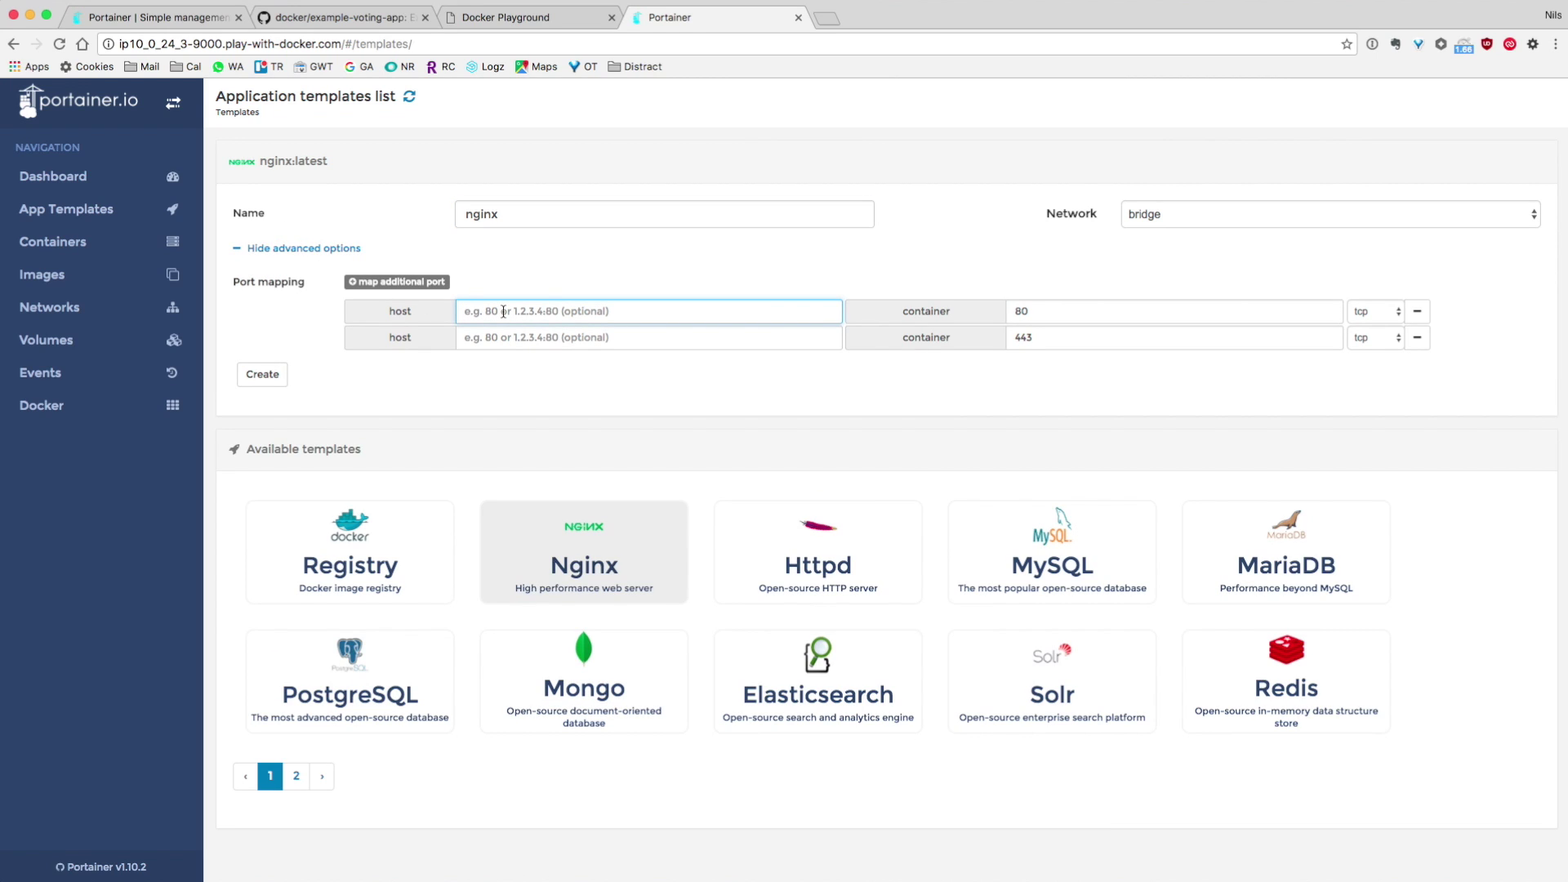
text(80)
key(BackSpace)
text(10000)
key(Tab)
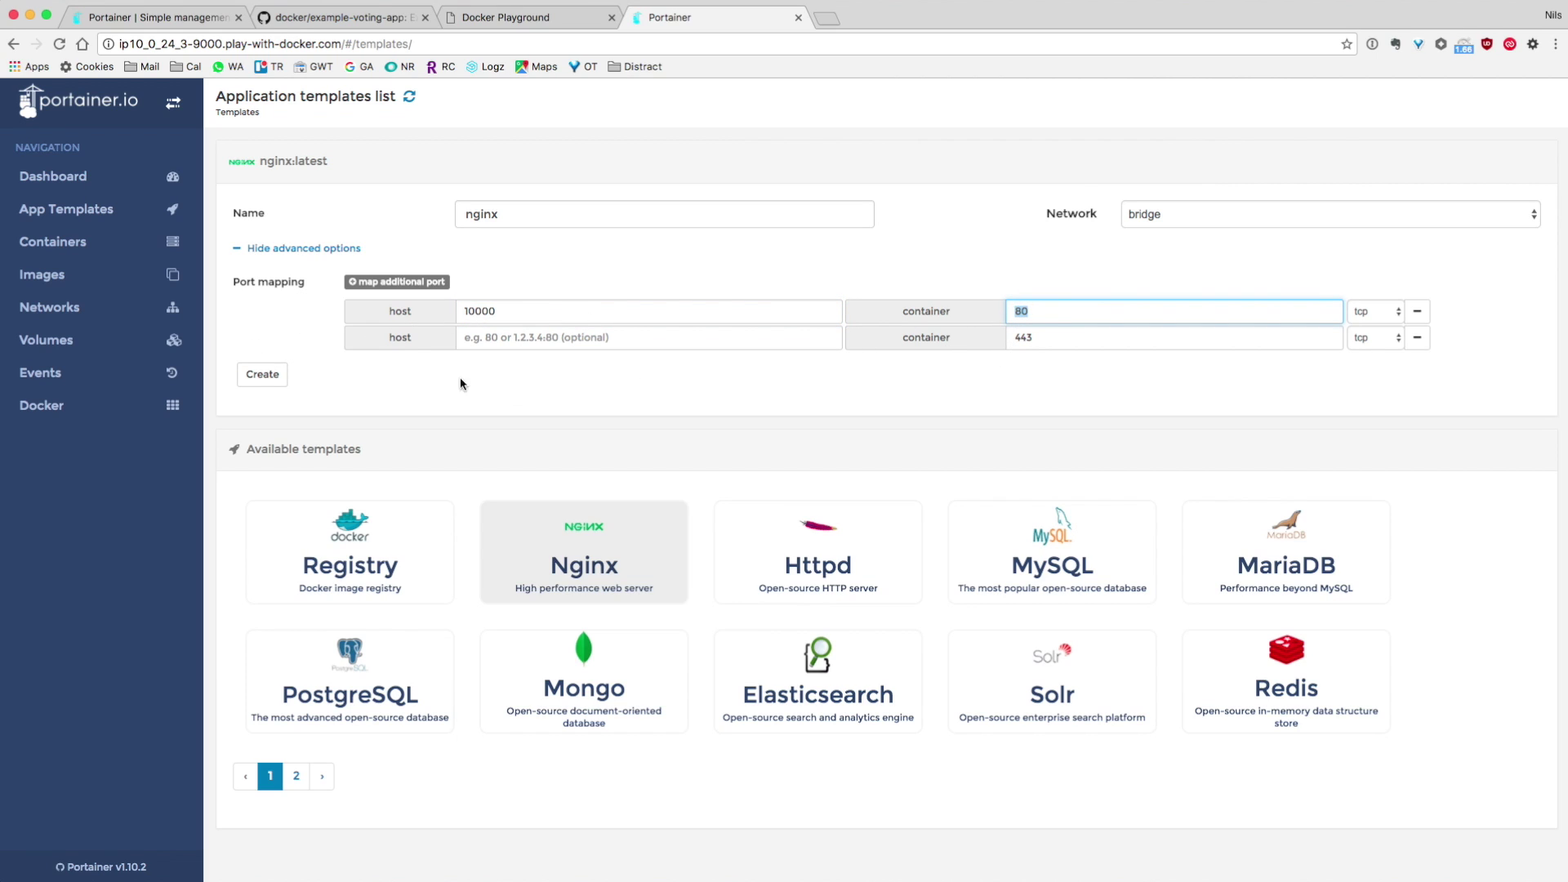
click(262, 374)
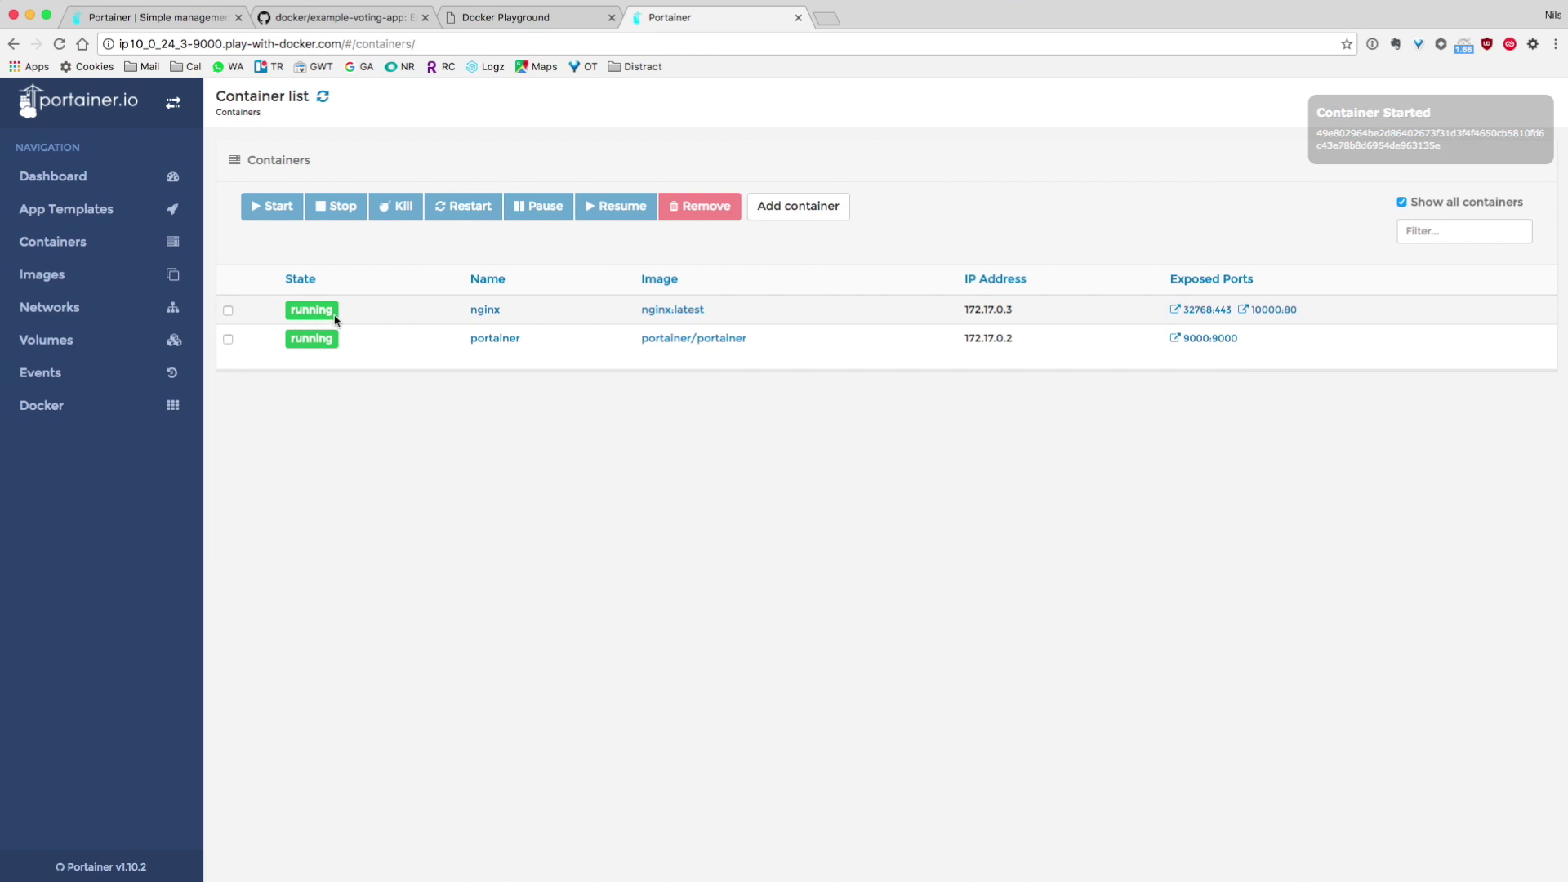
Open the nginx site published on node1's port 10000 from the Docker Playground in a new browser tab
click(490, 18)
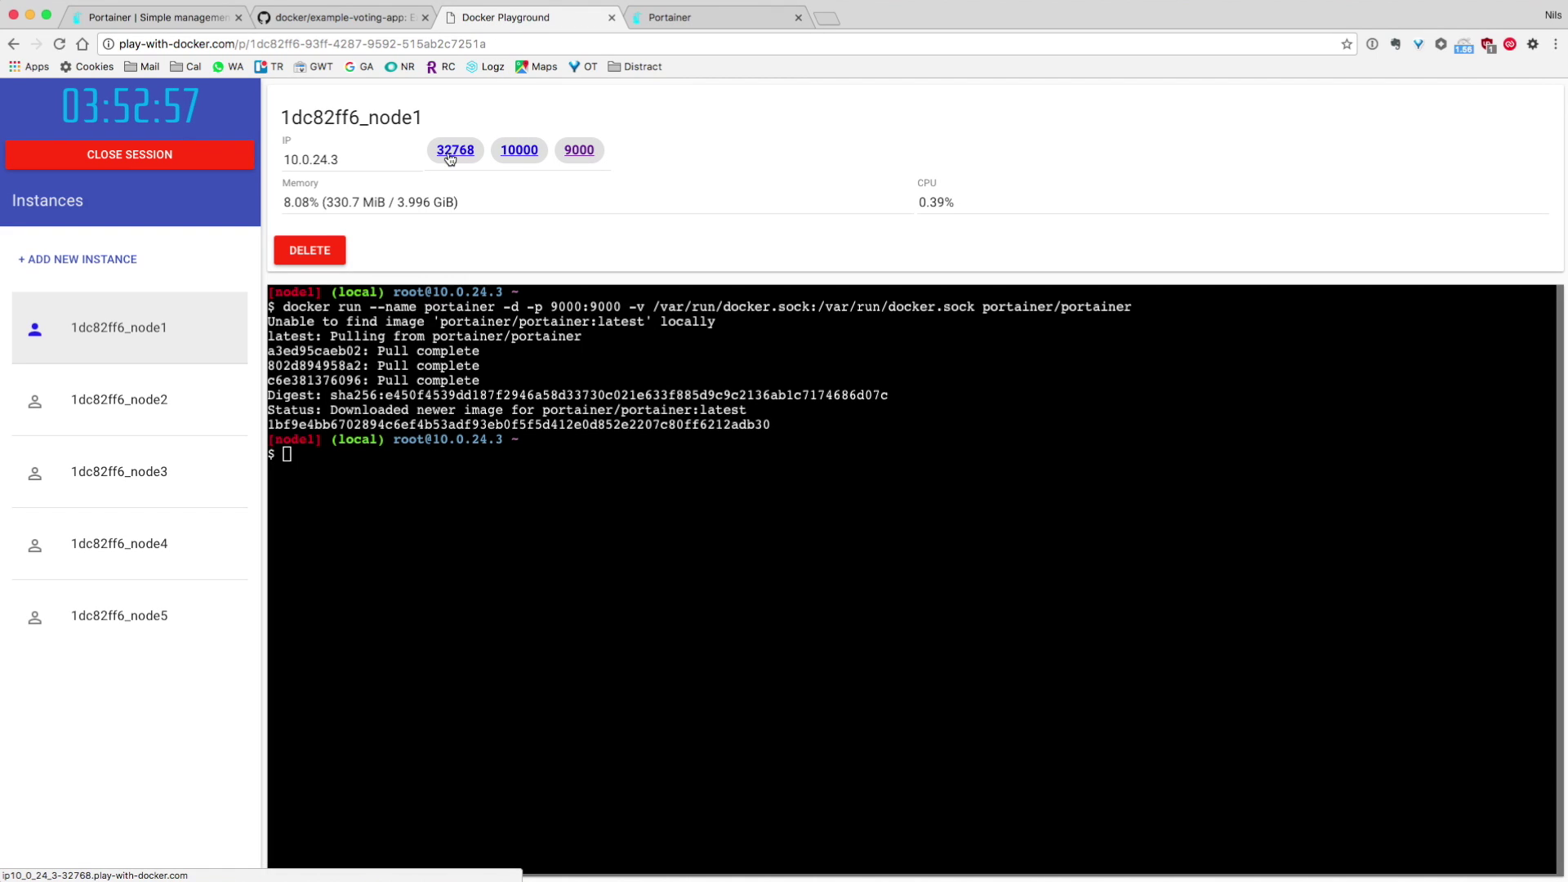
super+click(523, 157)
click(853, 26)
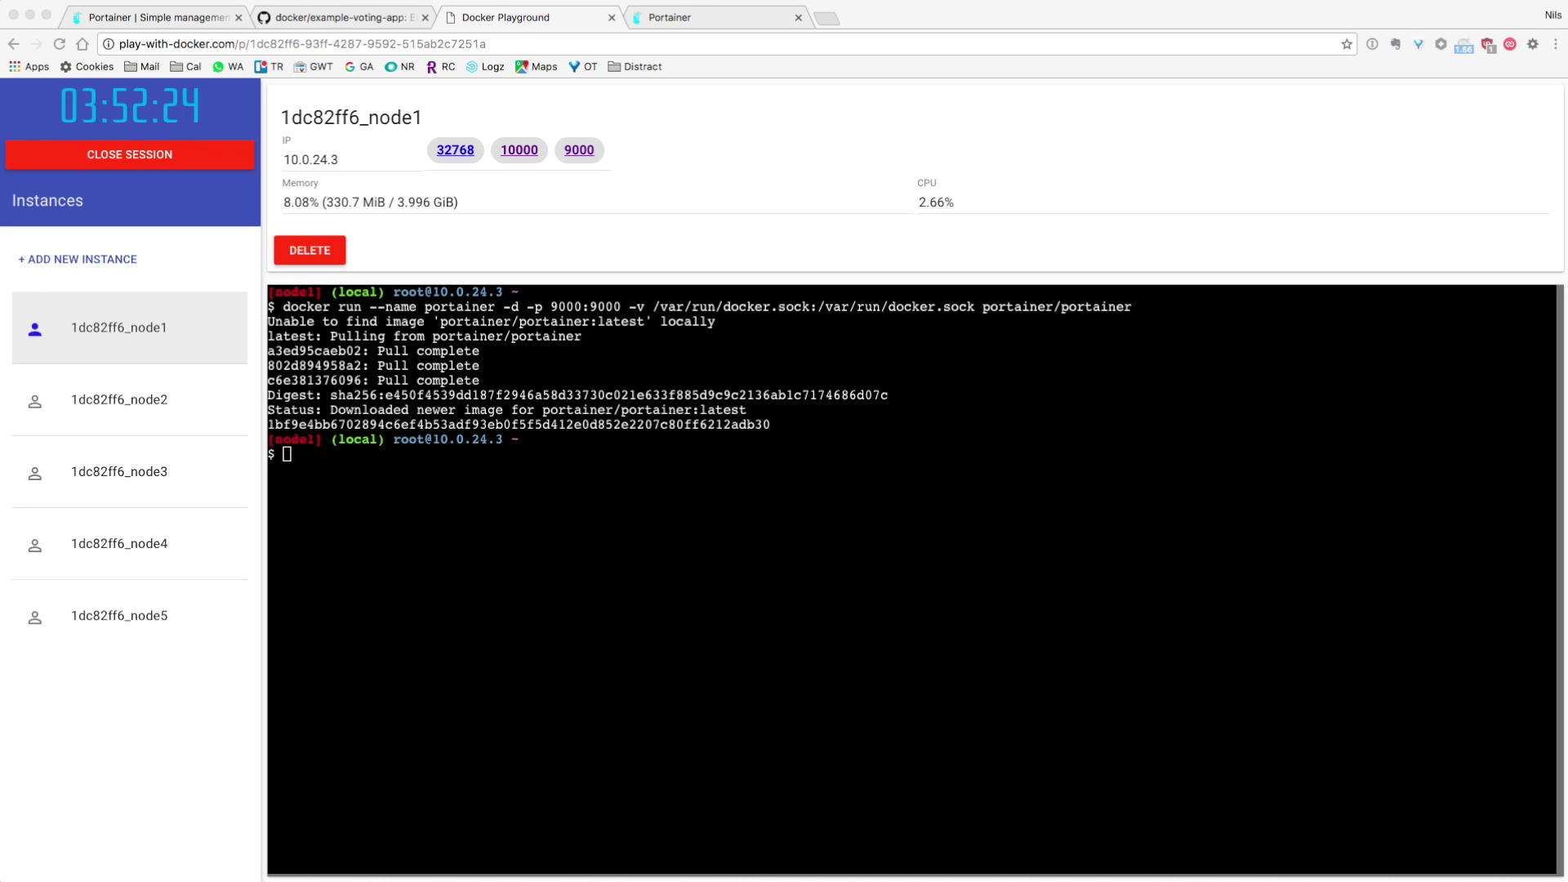
Create service portainer from portainer/portainer with --swarm, port 9090:9000, a /var/run/docker.sock bind mount and constraint node.role == manager, and open it on port 9090
click(693, 532)
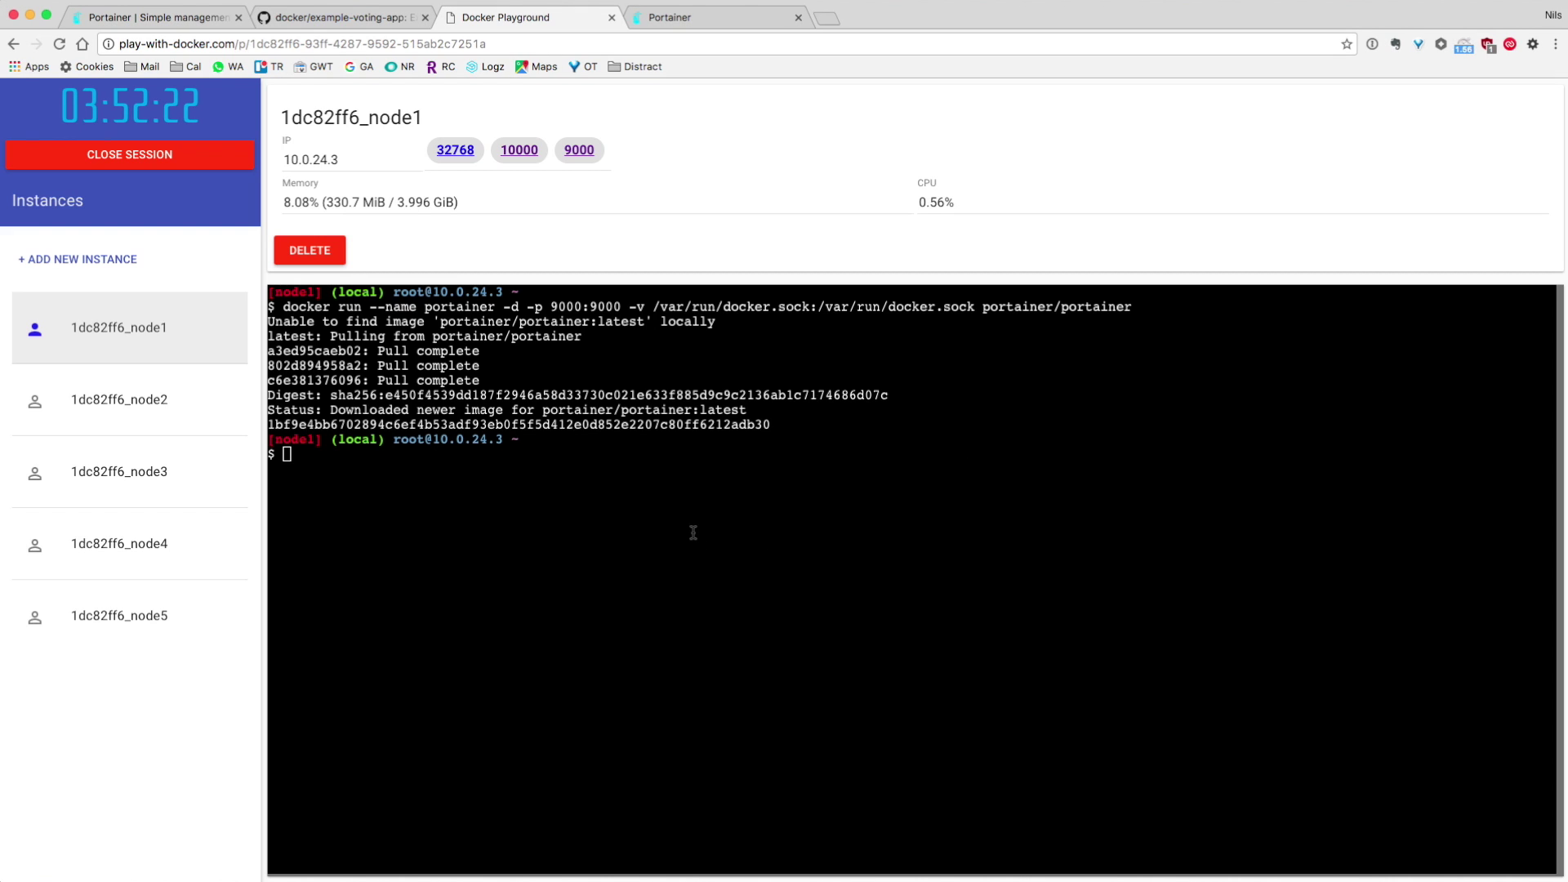
text(docker service create \ --name portainer \ -p 9090:9000 \ --mount type=bind,source=/var/run/docker.sock,destination=/var/run/docker.sock \ --constraint 'node.role == manager' \ portainer/portainer --swarm)
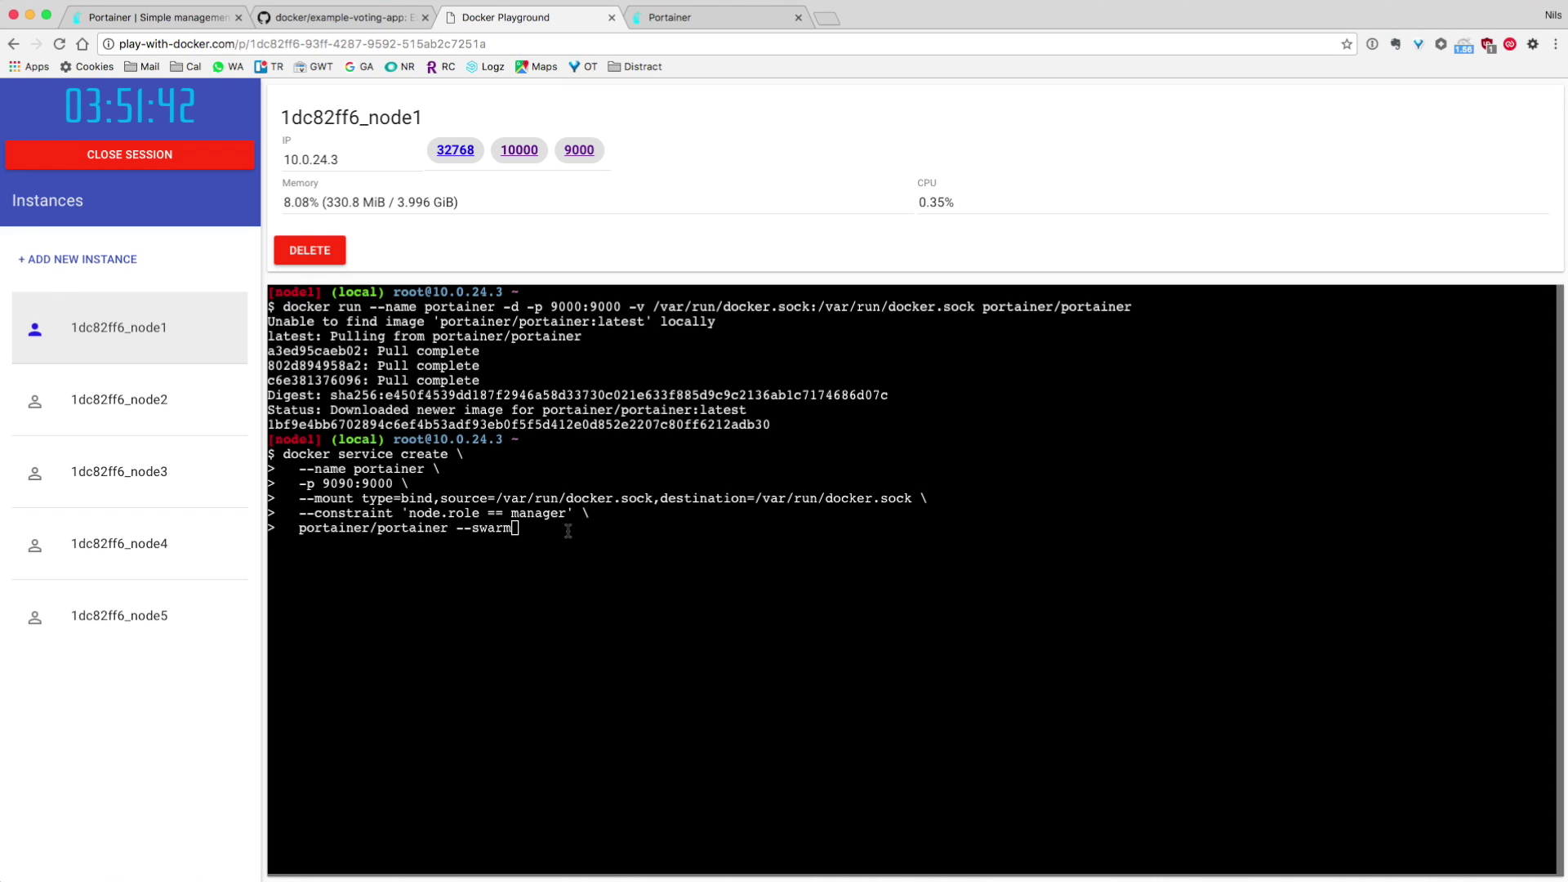
key(Return)
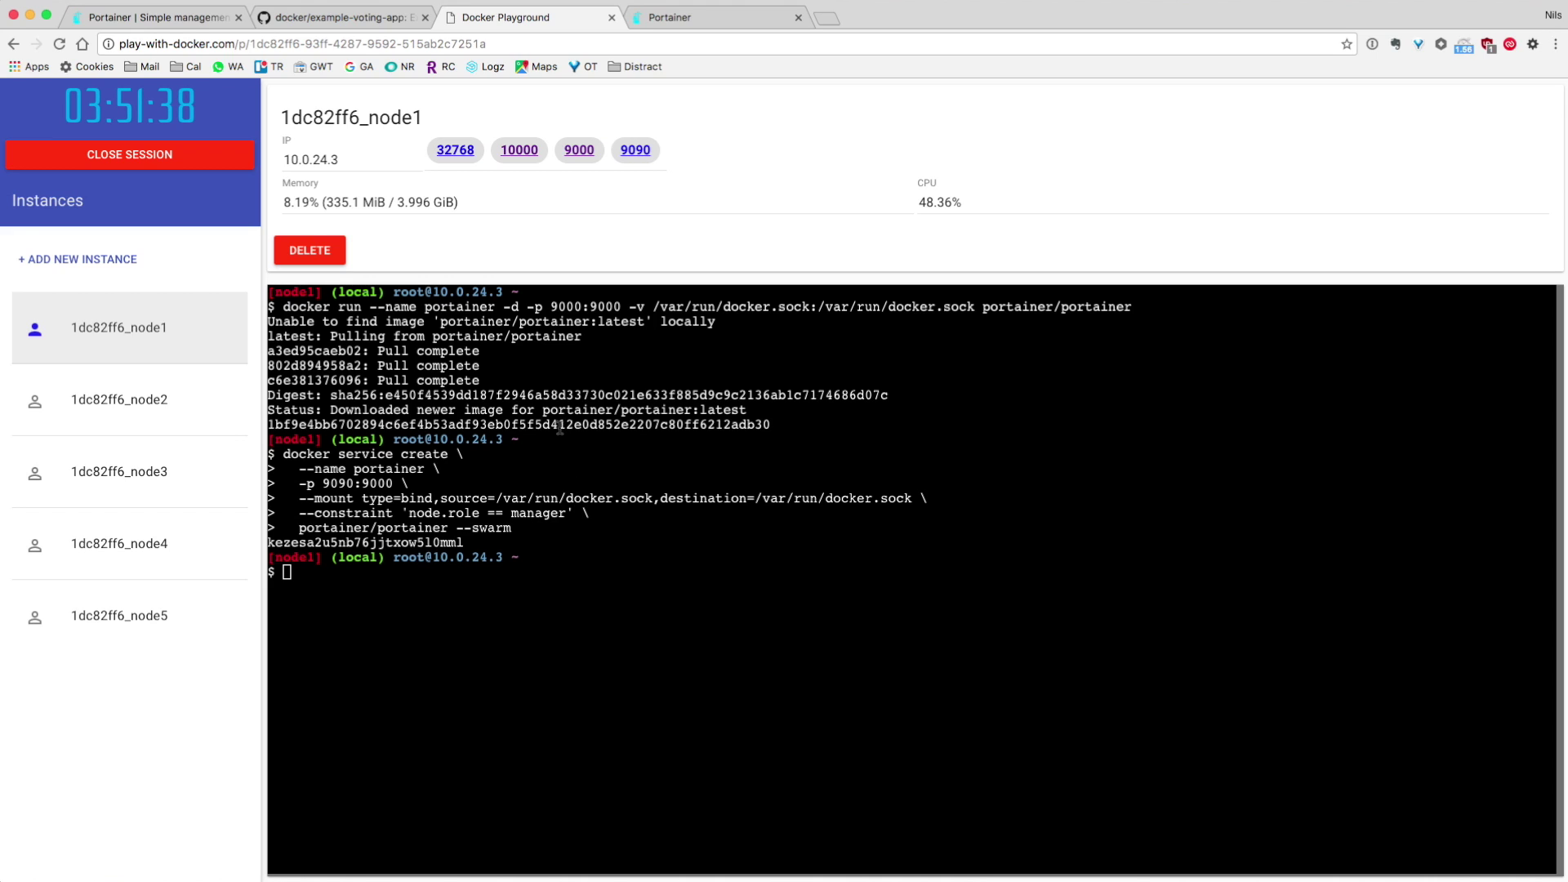
super+click(636, 151)
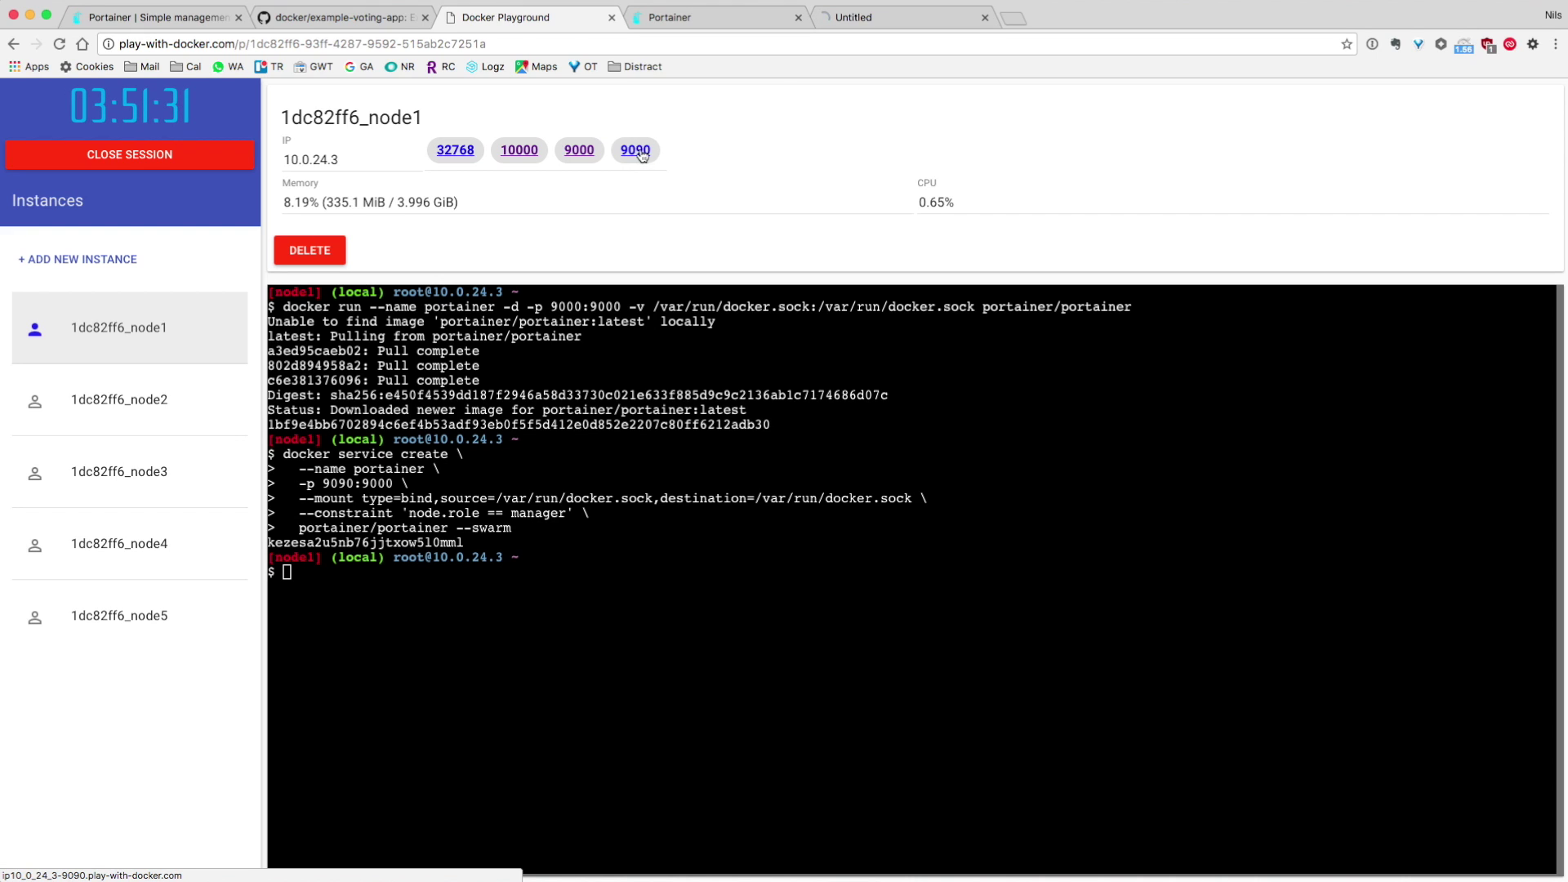
click(874, 18)
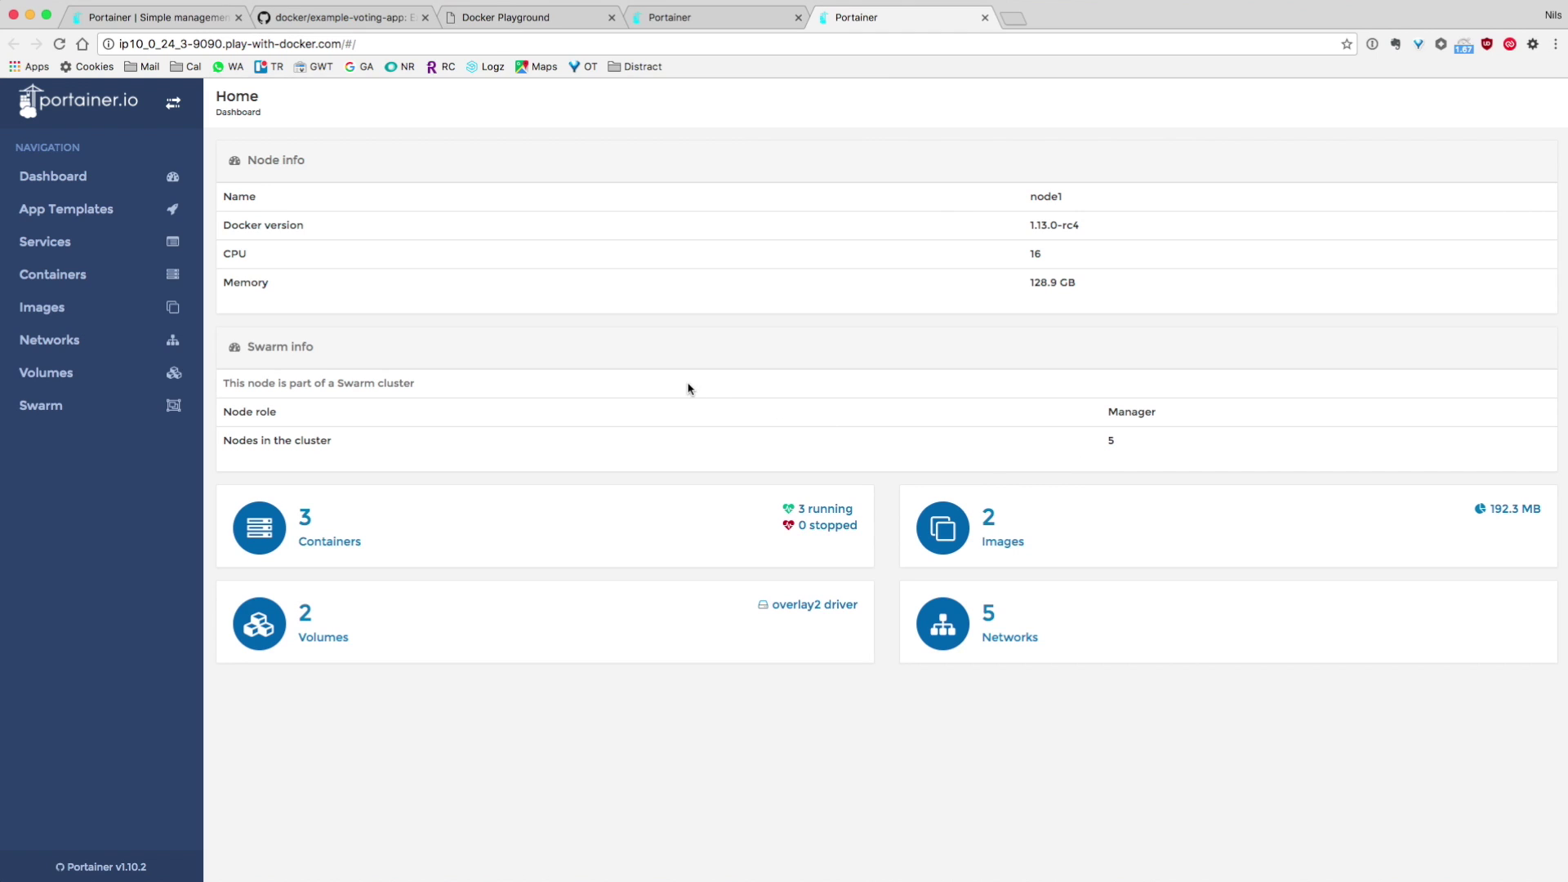
Examine the swarm cluster overview and service list, and compare them with the standalone Portainer instance
click(85, 415)
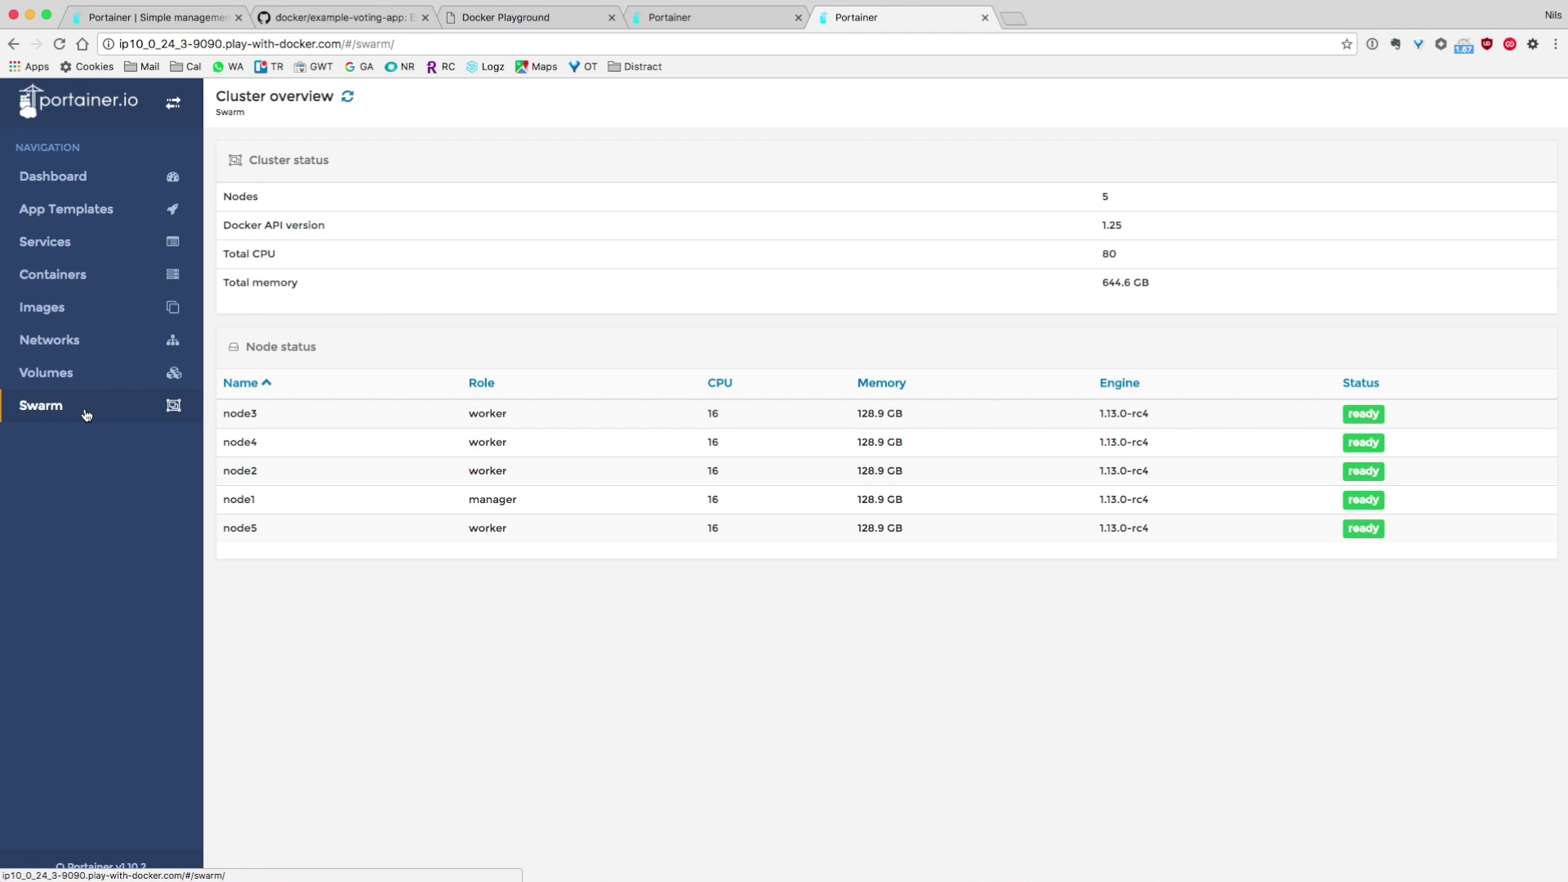
click(64, 242)
click(680, 18)
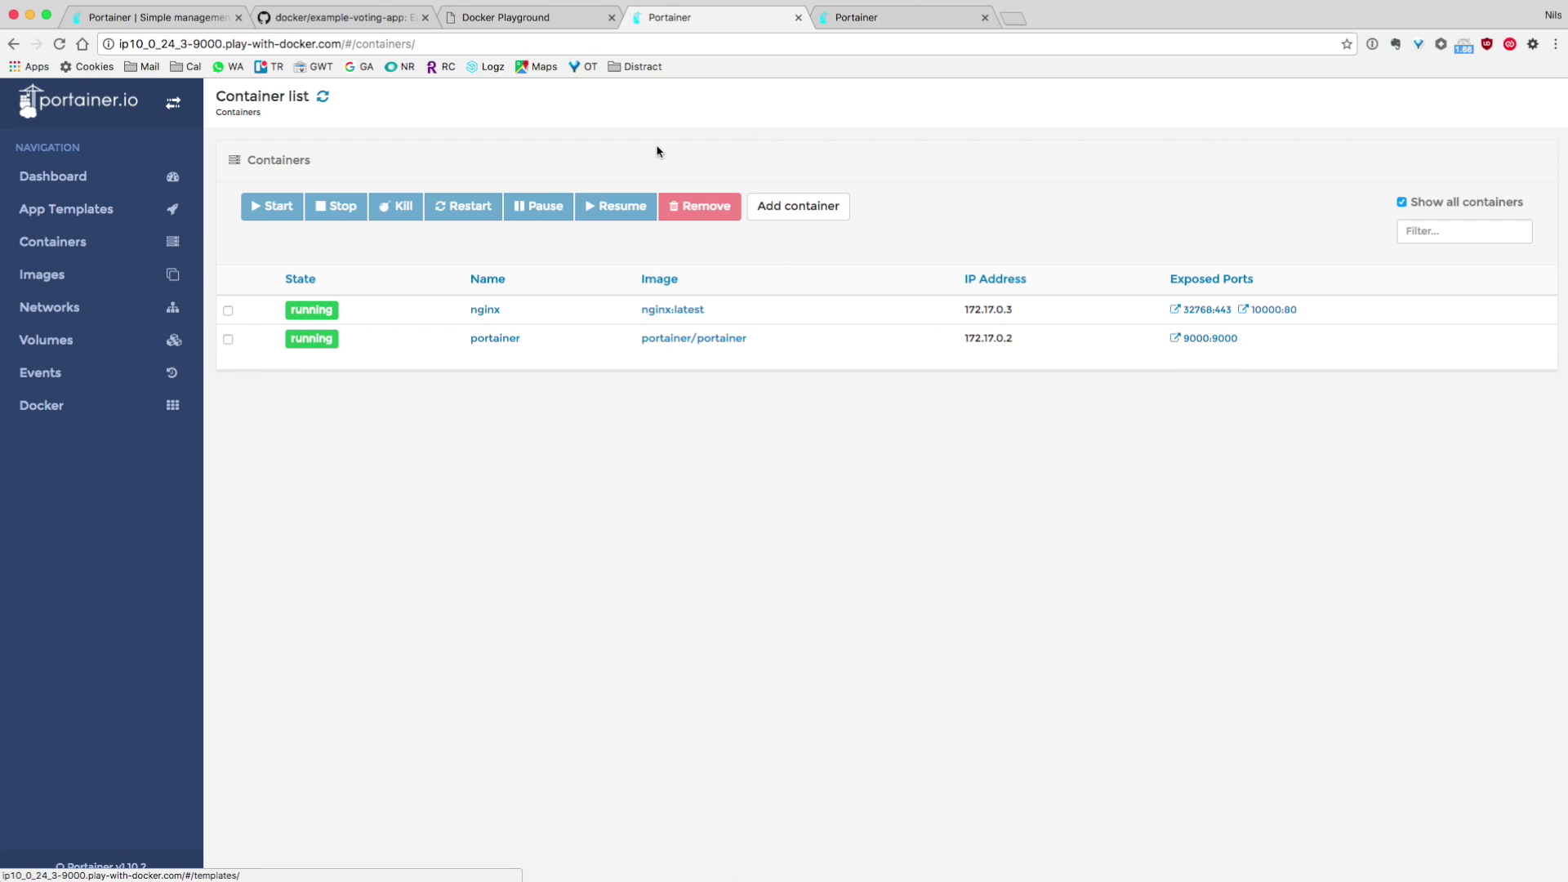
click(874, 17)
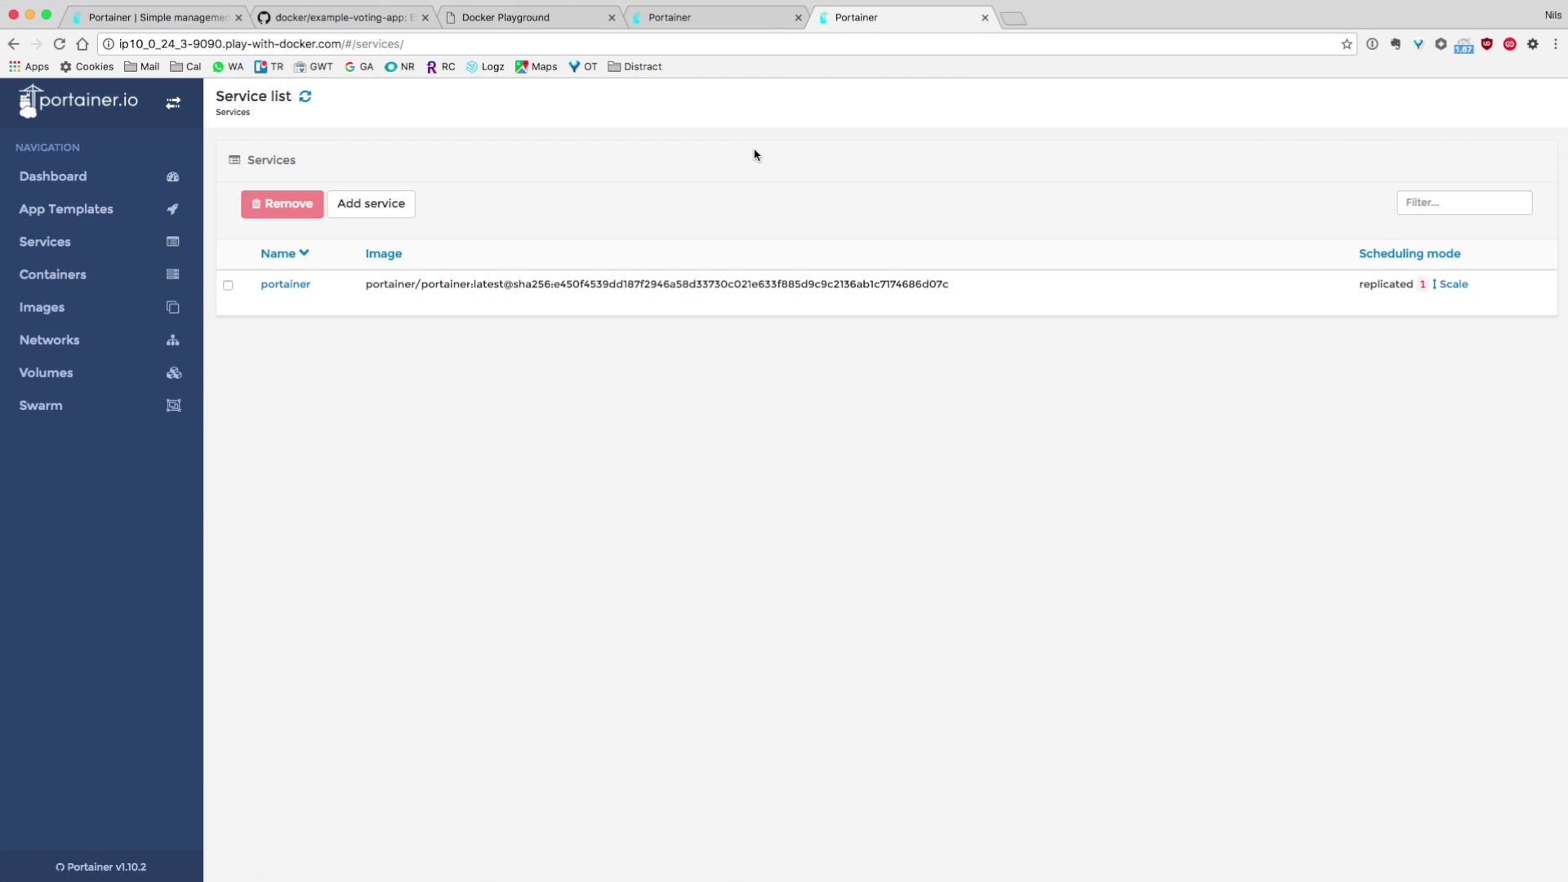
Check node2 through node5 in the Docker Playground for the published port 9090, and return to node1
click(527, 17)
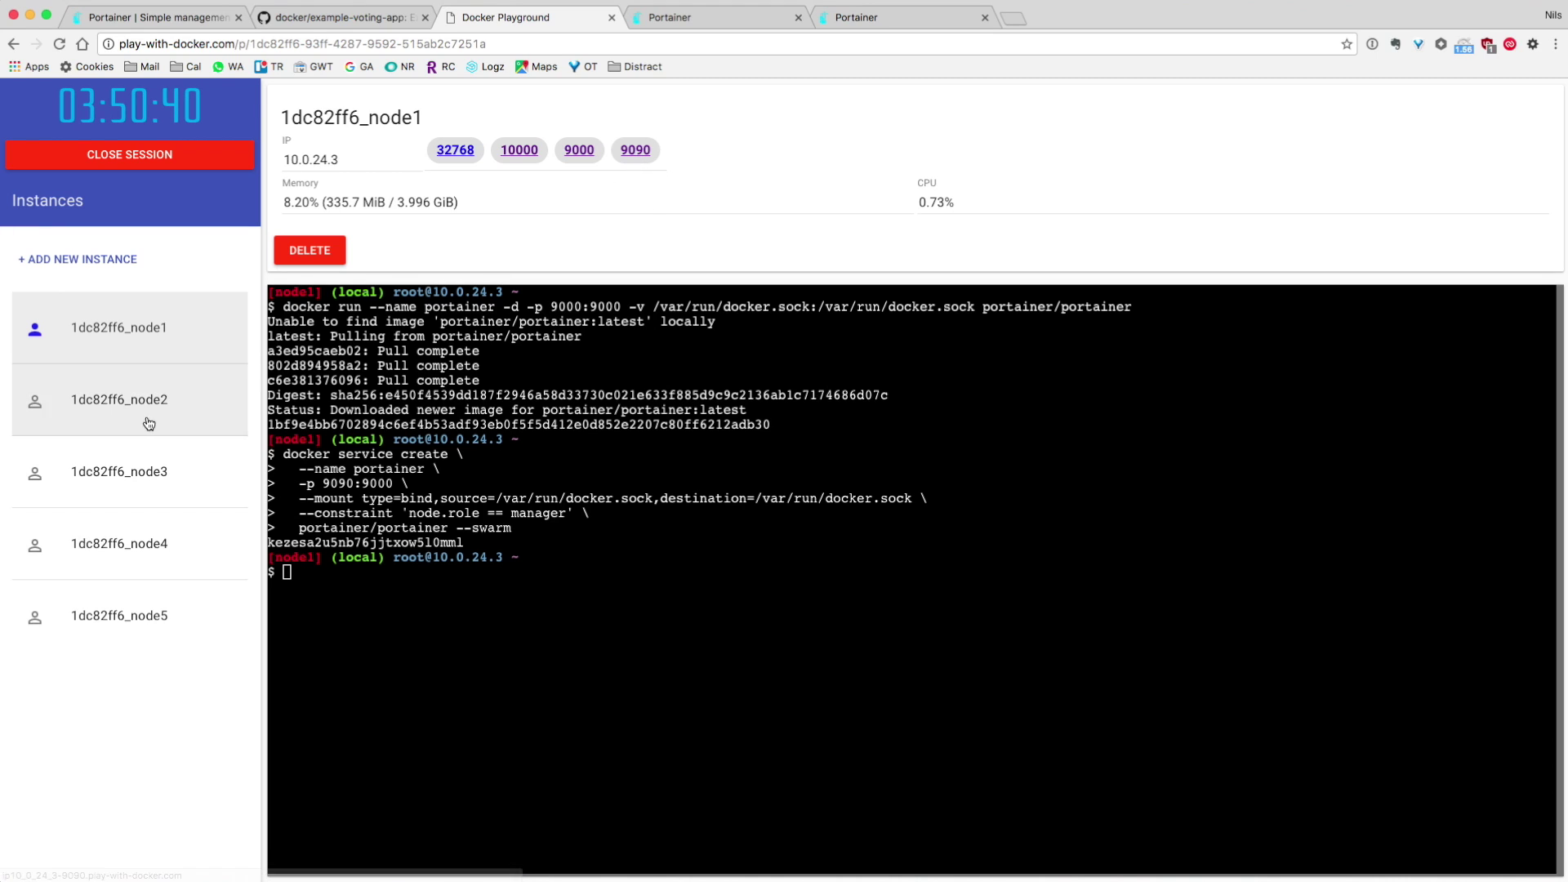
click(123, 405)
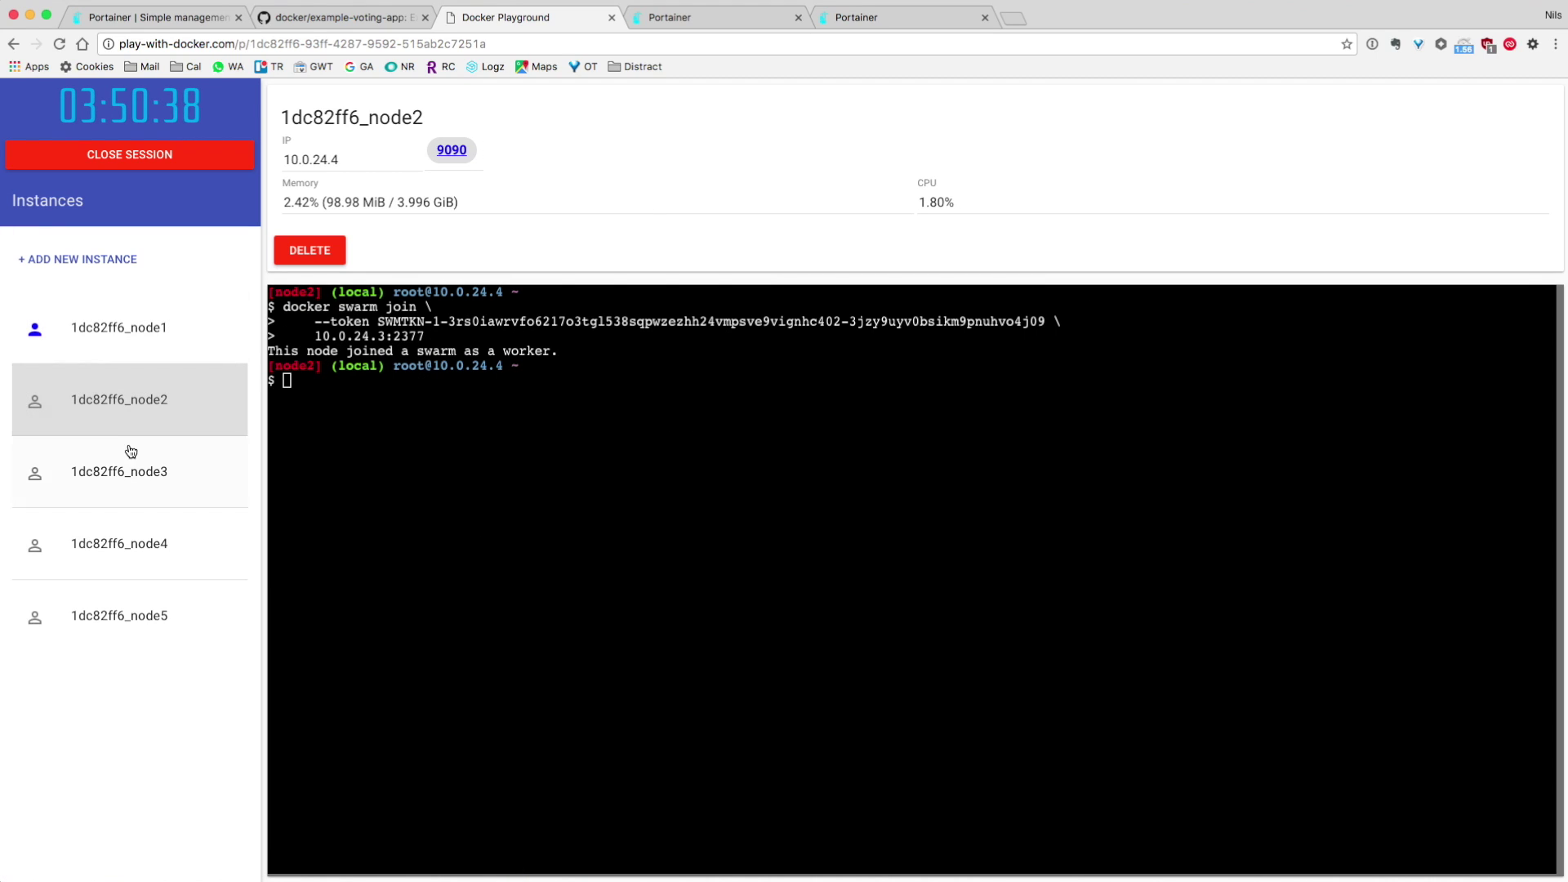
click(123, 477)
click(122, 547)
click(122, 618)
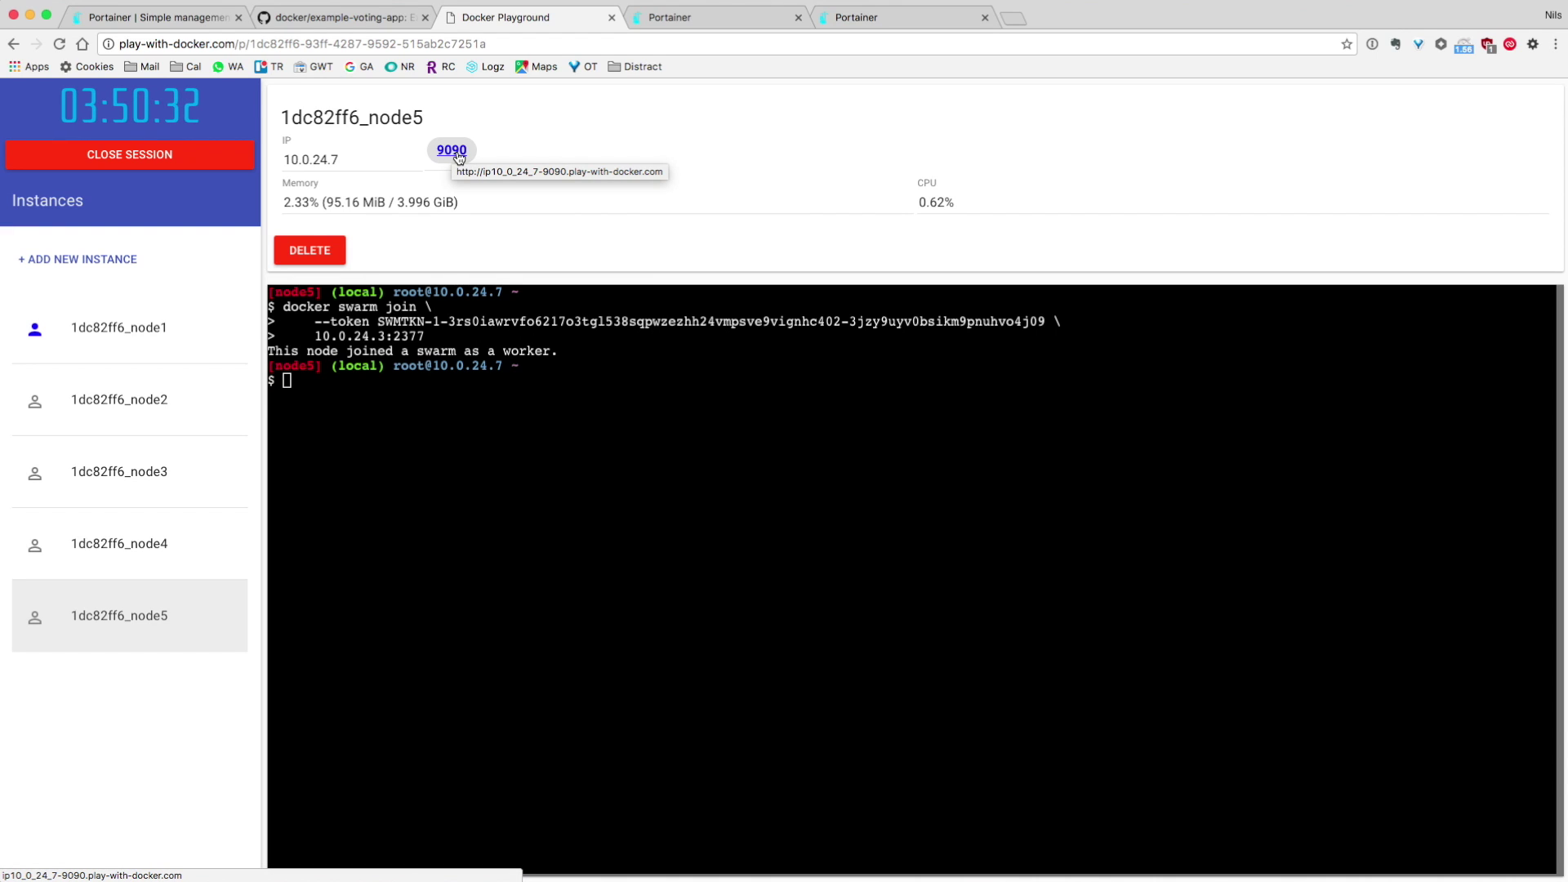
click(139, 332)
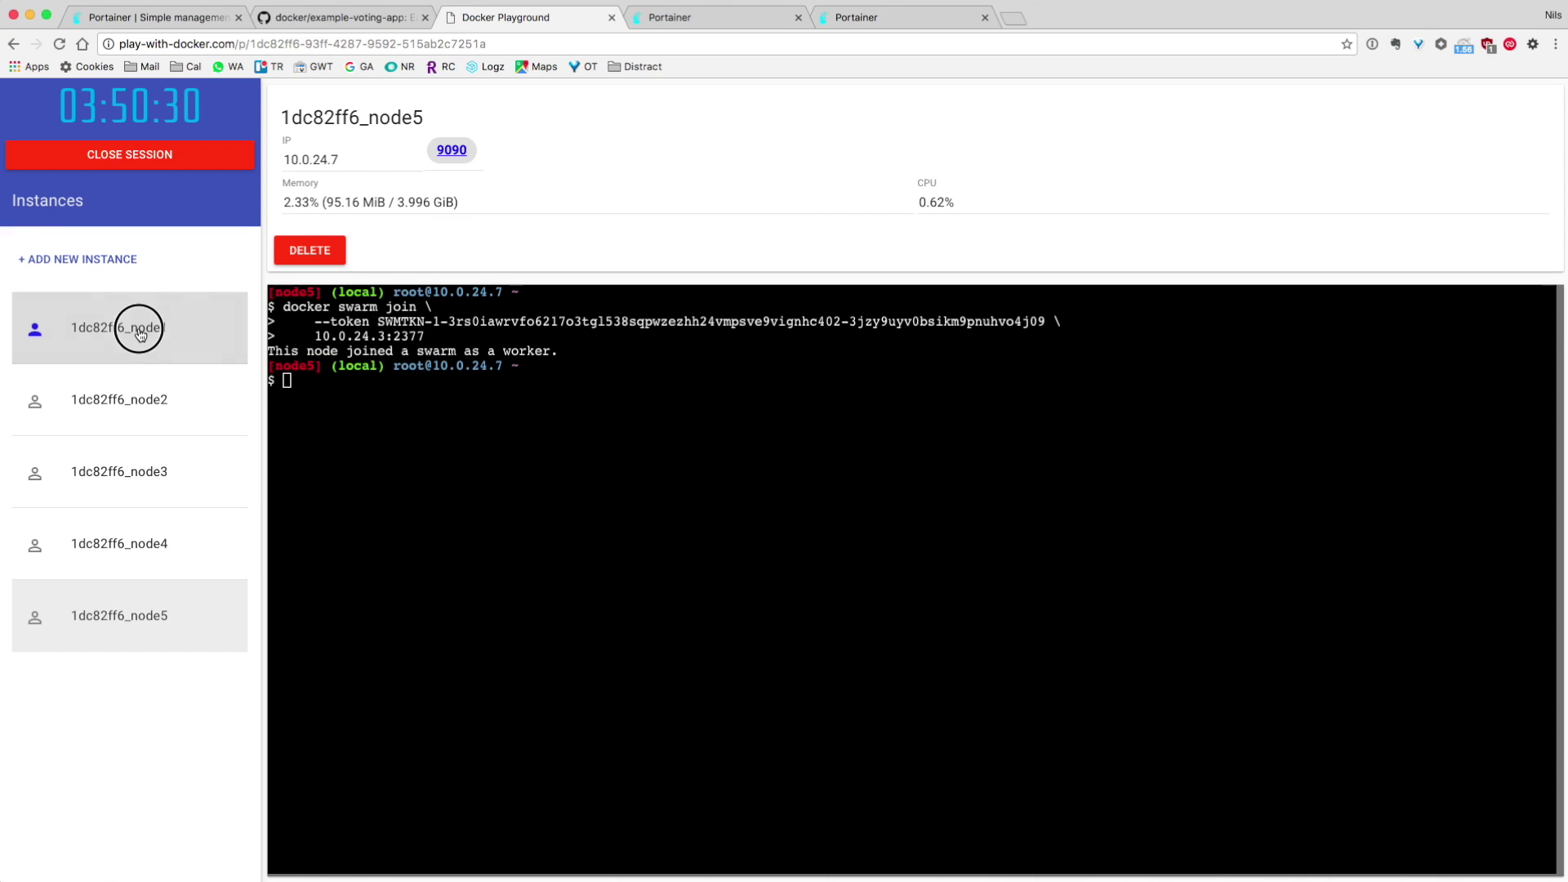
Return to the Portainer instance on port 9090 and view its dashboard
click(862, 16)
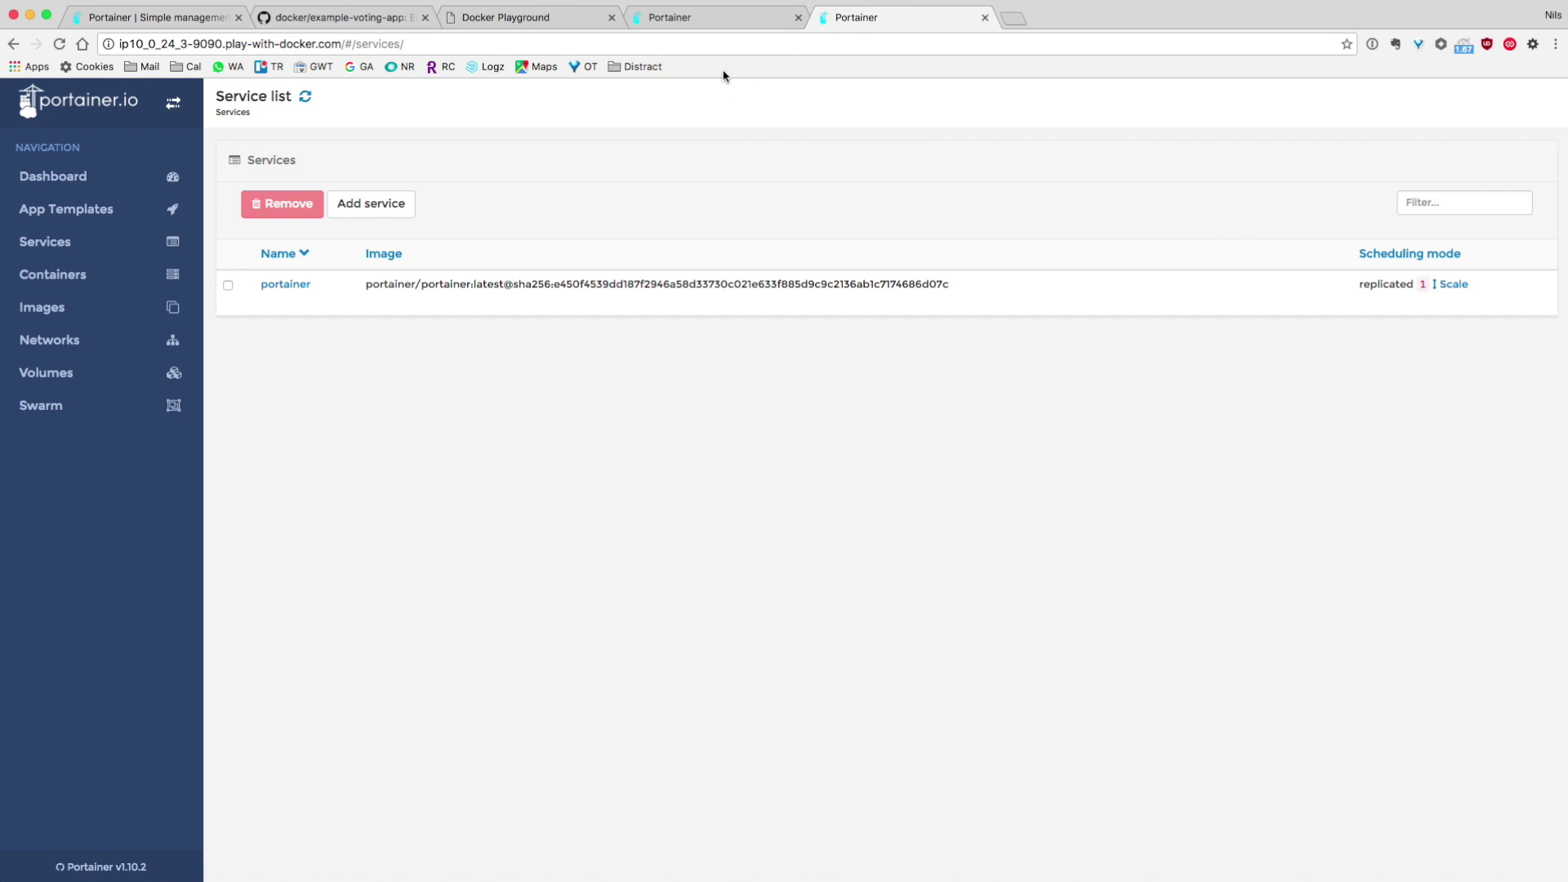
click(54, 177)
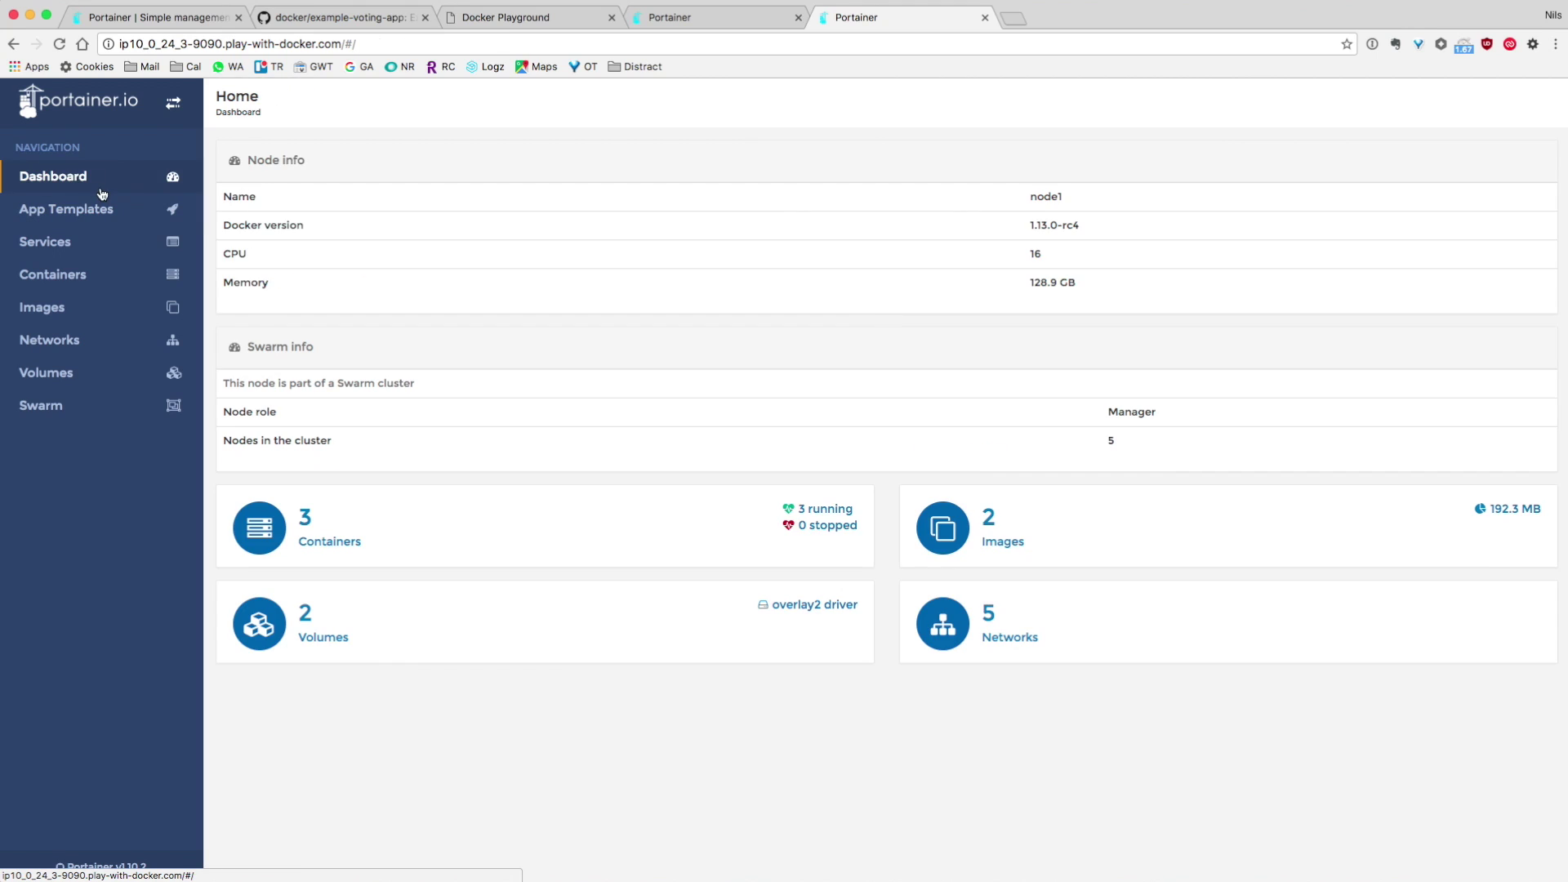
Check the architecture diagram of the example voting app on GitHub and create an overlay network named vote in the swarm Portainer
click(72, 240)
click(65, 343)
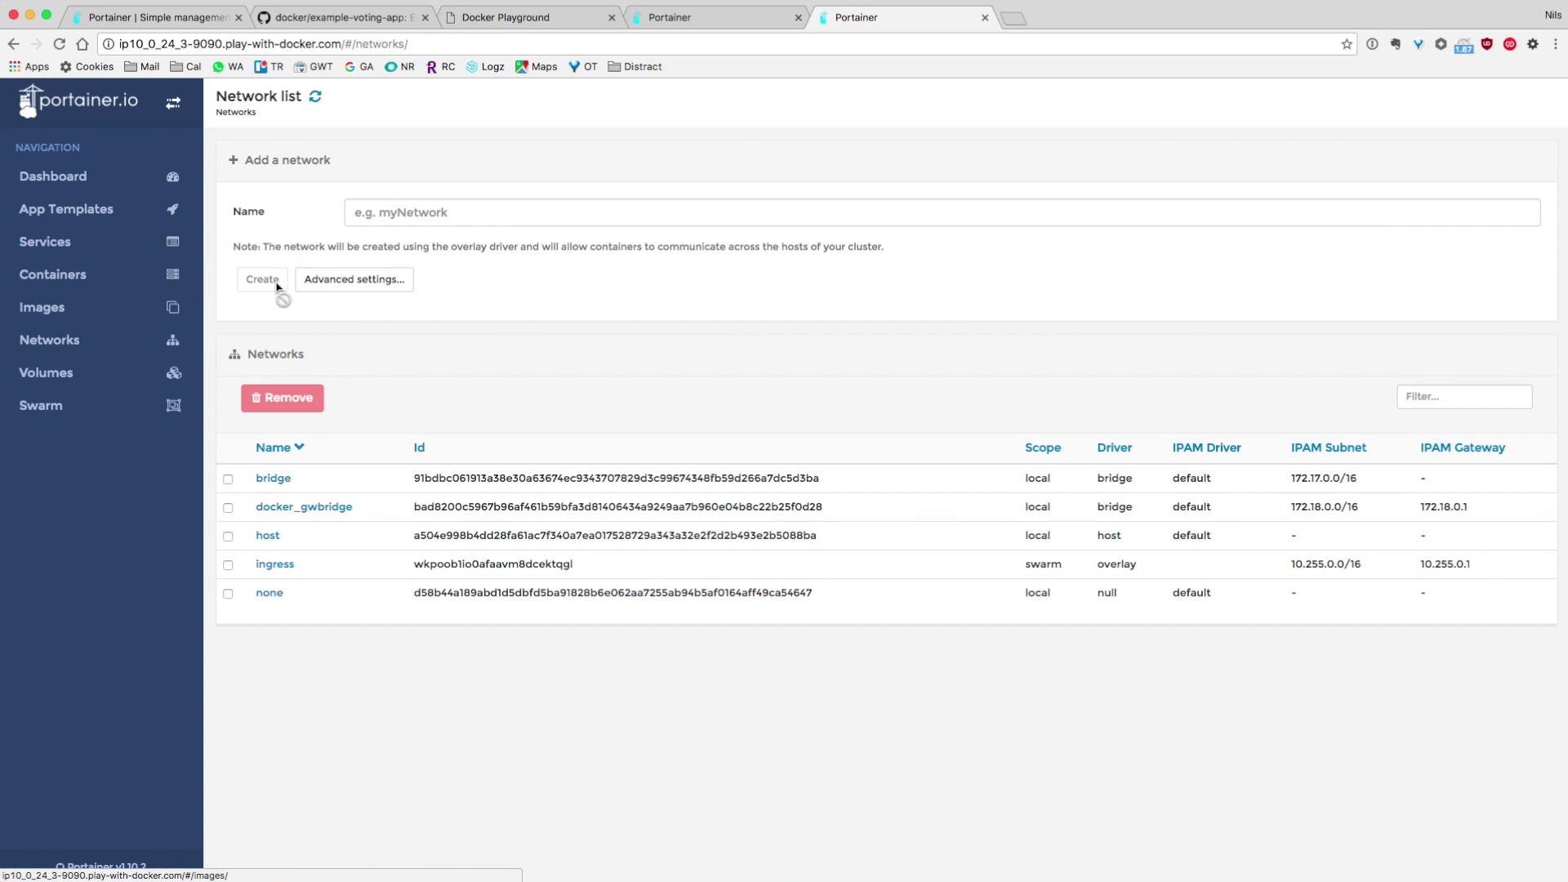
click(421, 215)
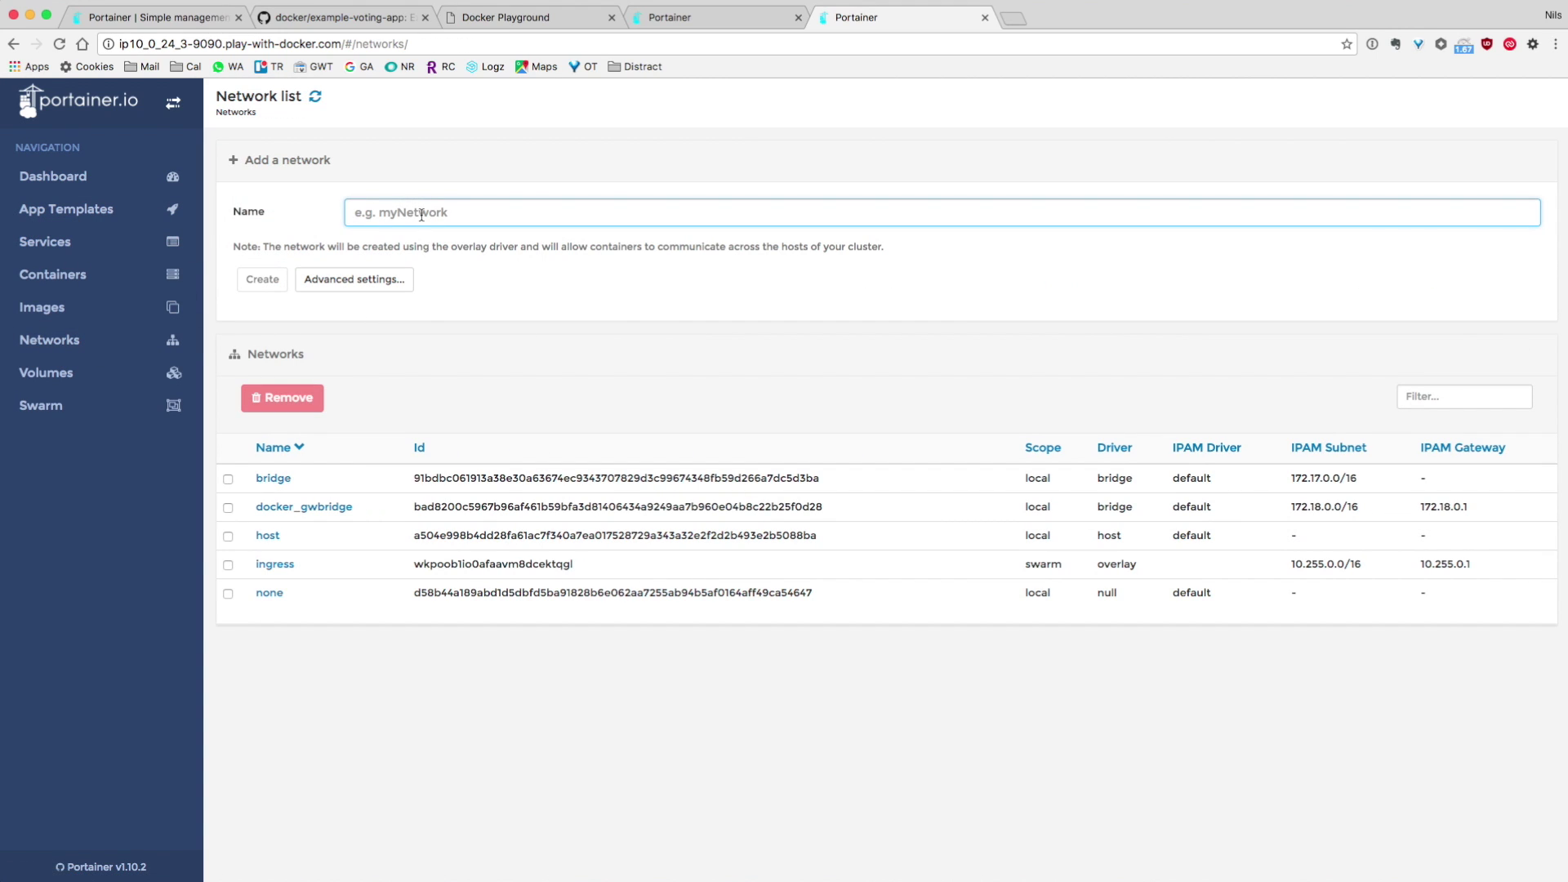
click(327, 18)
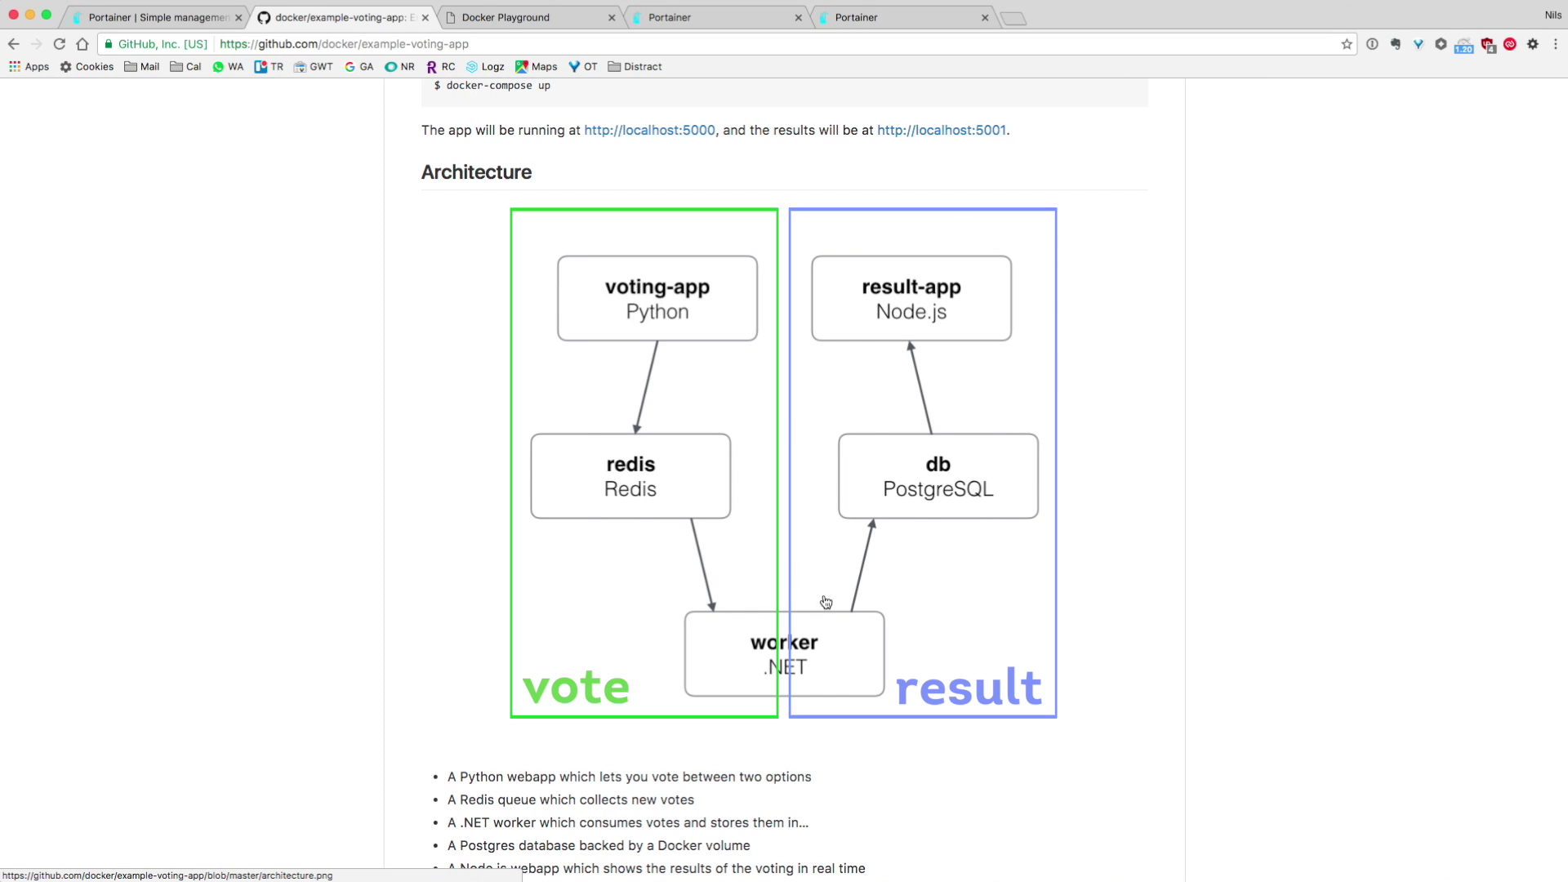
click(854, 18)
click(415, 209)
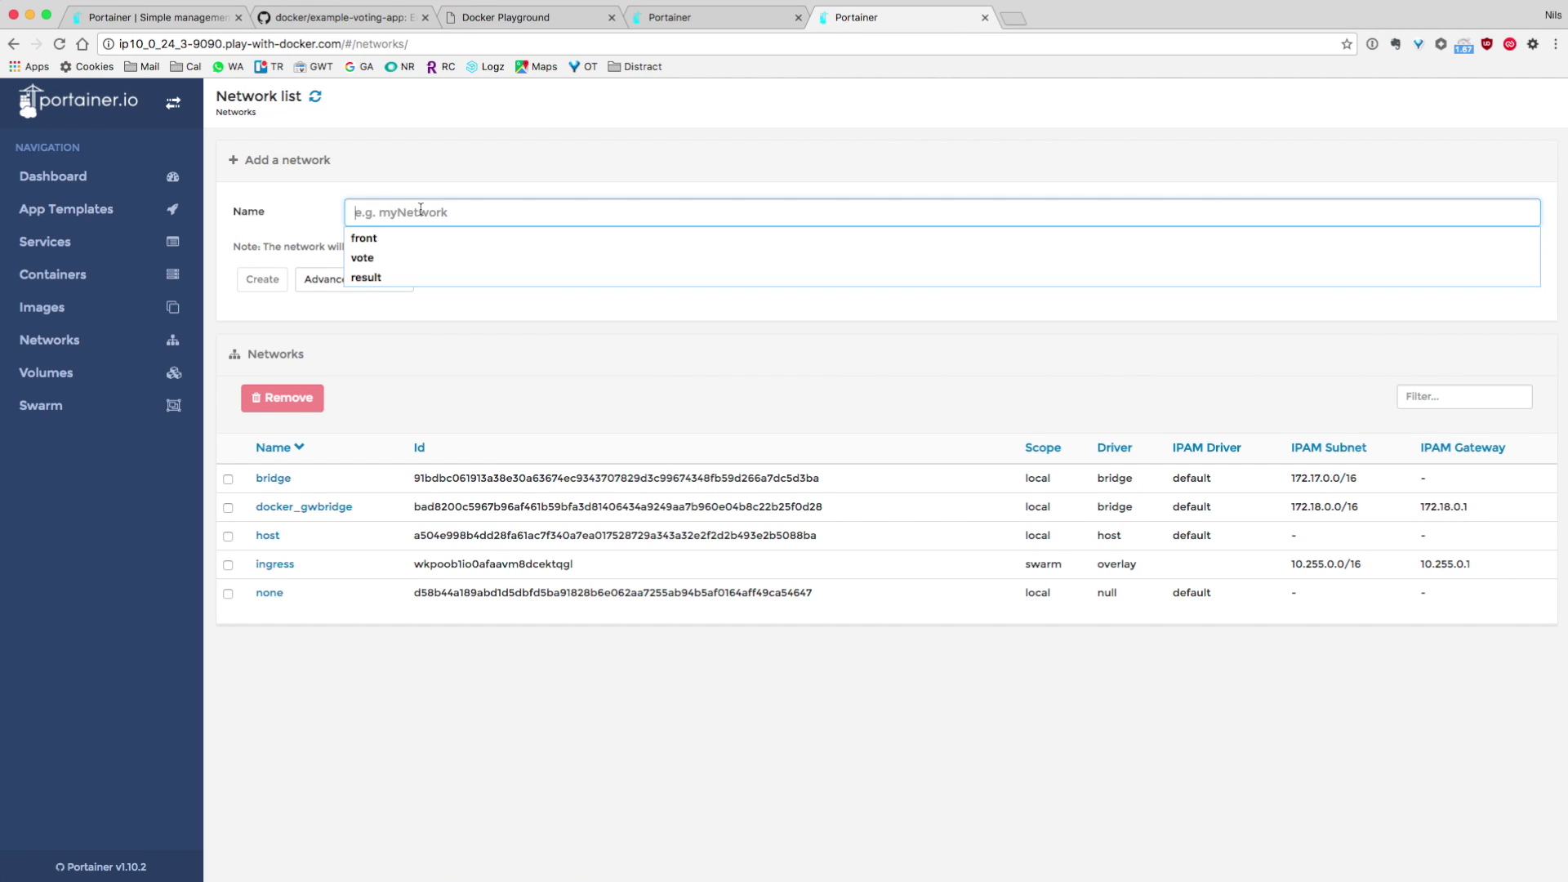
text(vote)
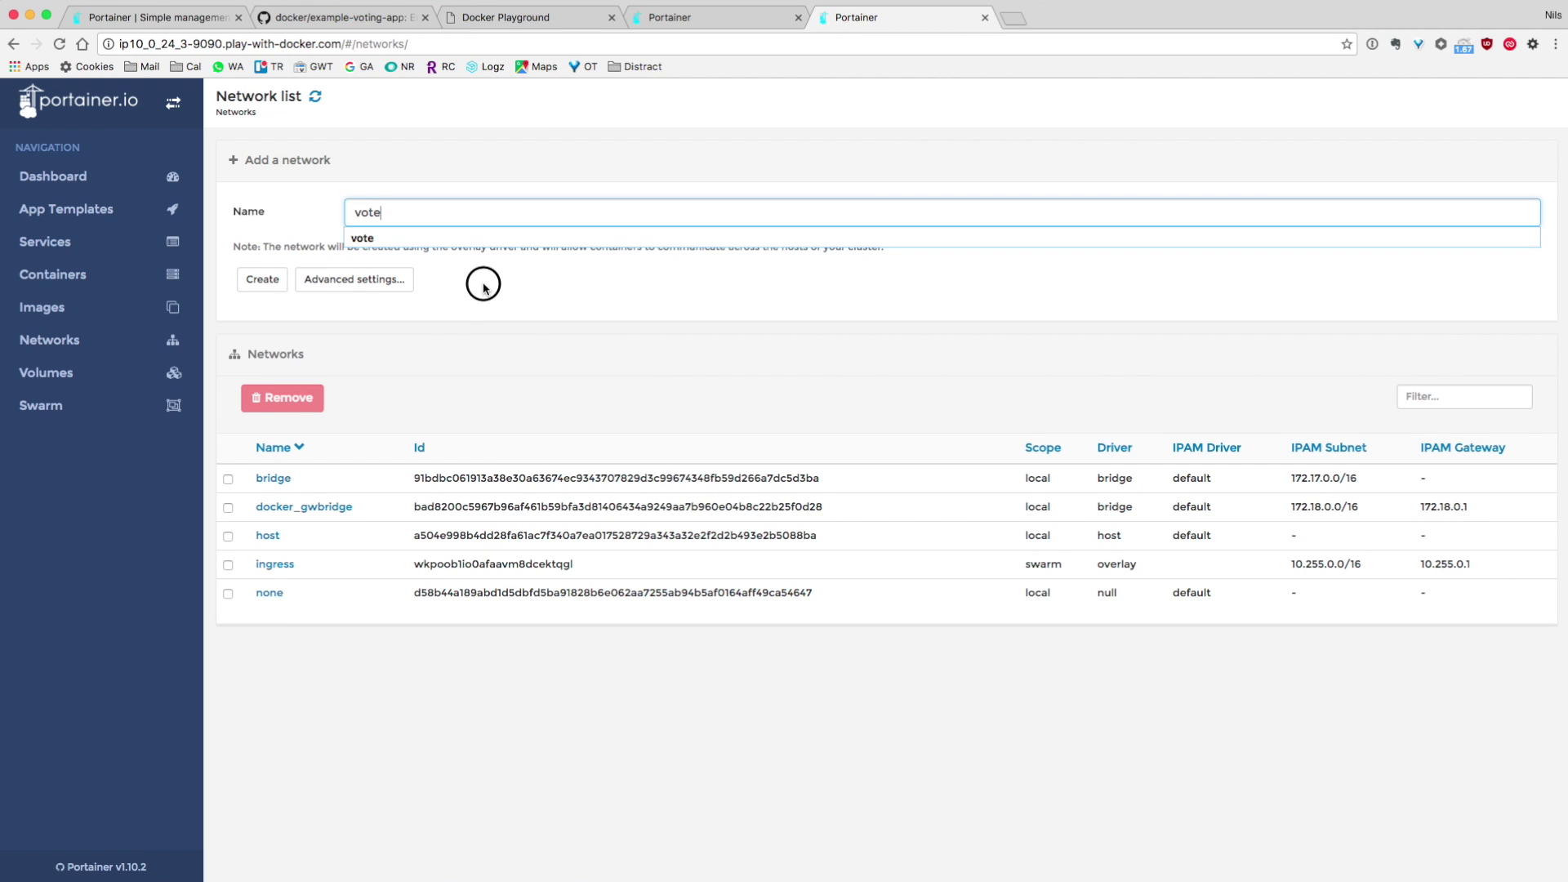
click(262, 279)
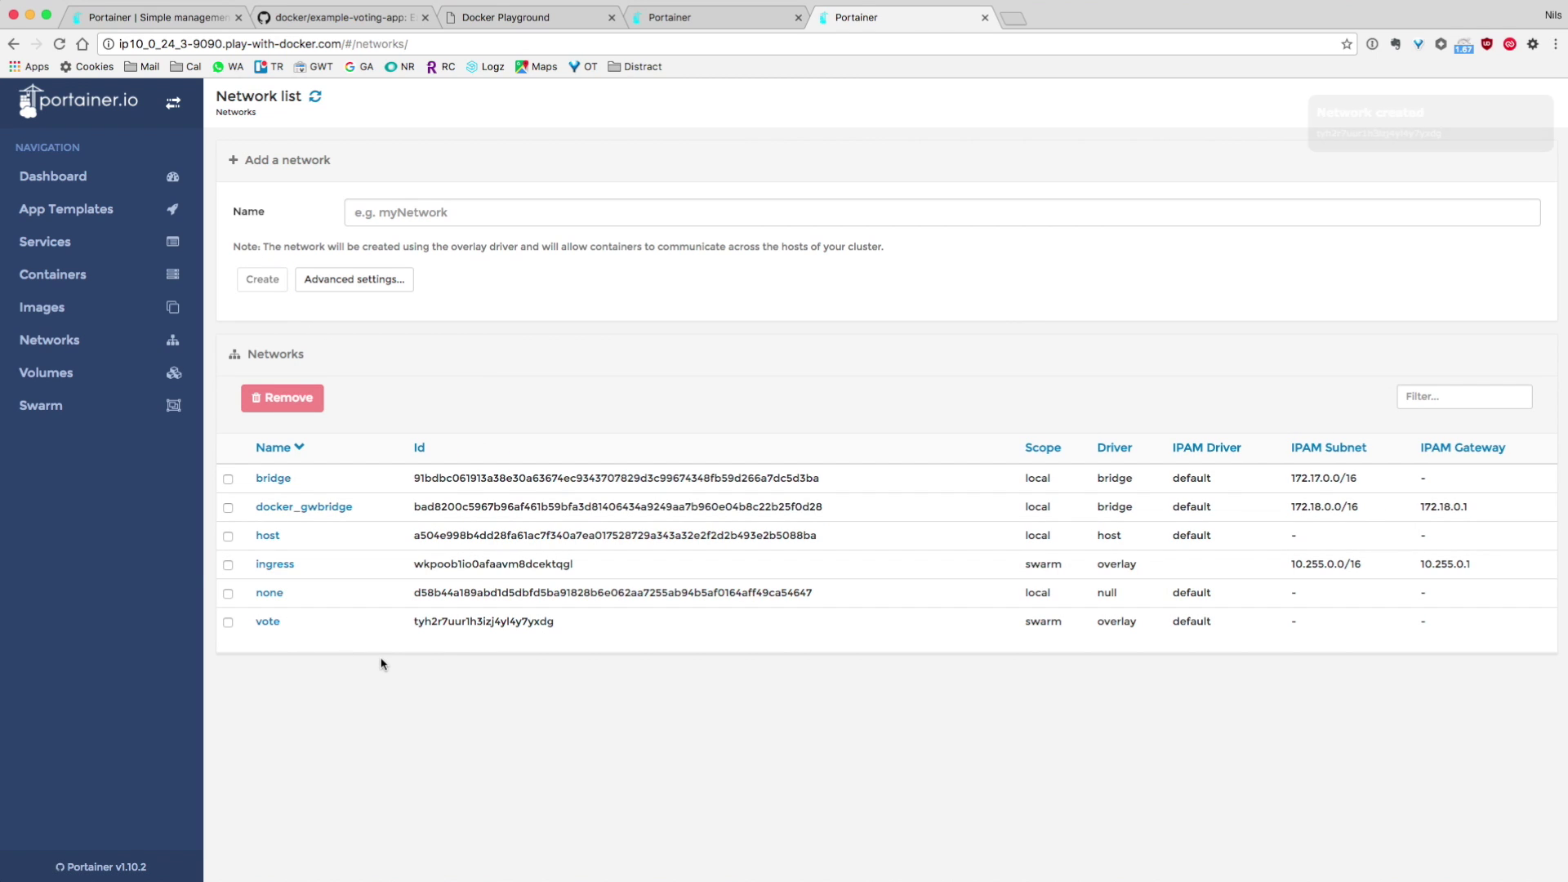
Start a new service named voteapp from image docker/example-voting-app-vote with 3 replicas
click(49, 242)
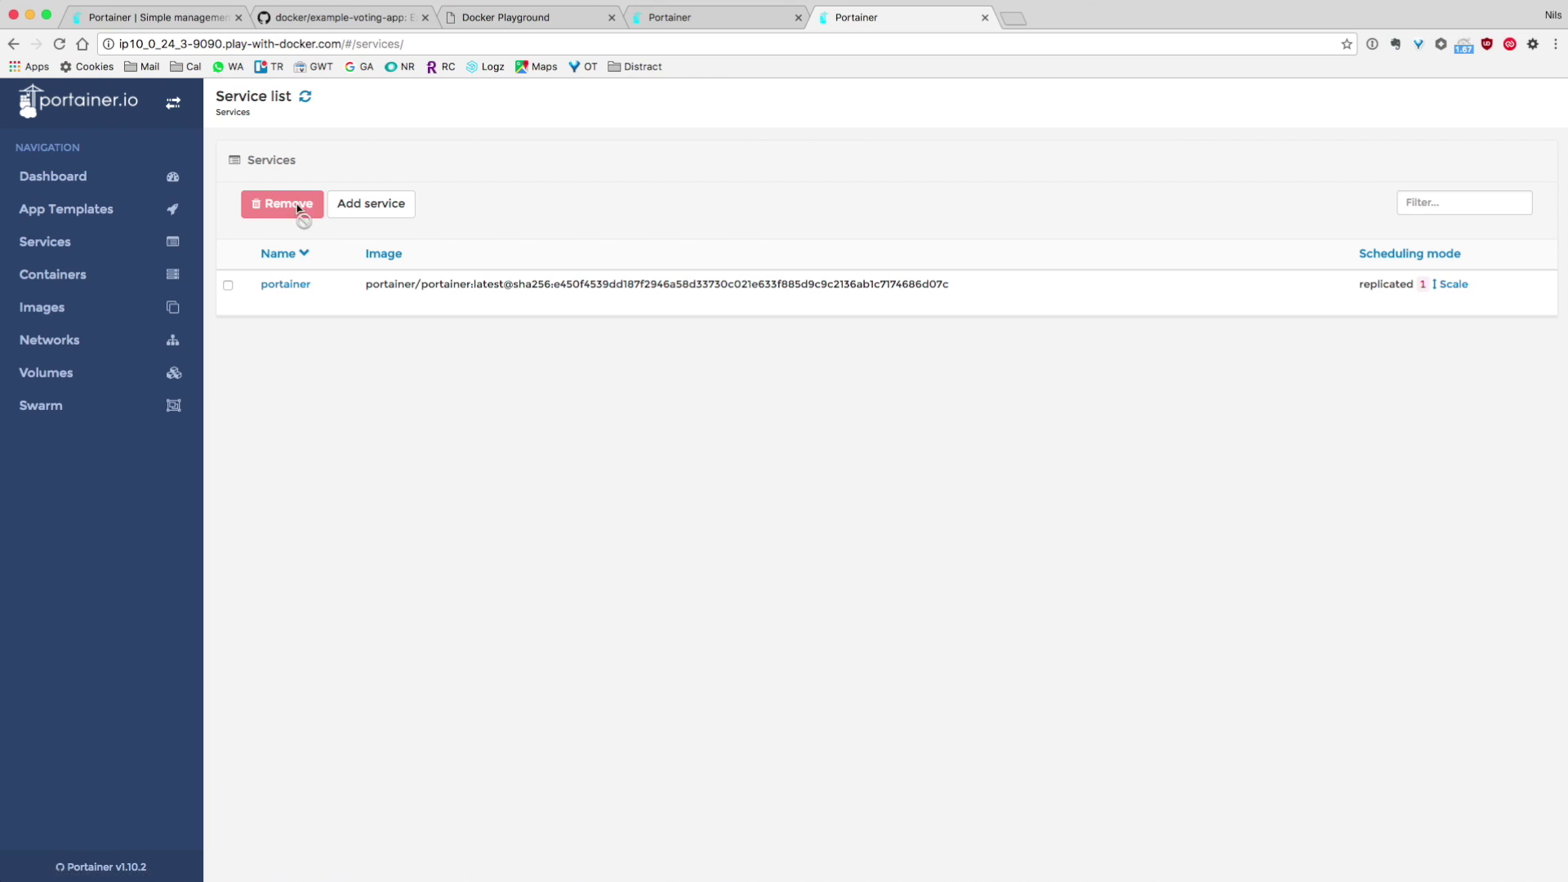
click(364, 204)
click(384, 169)
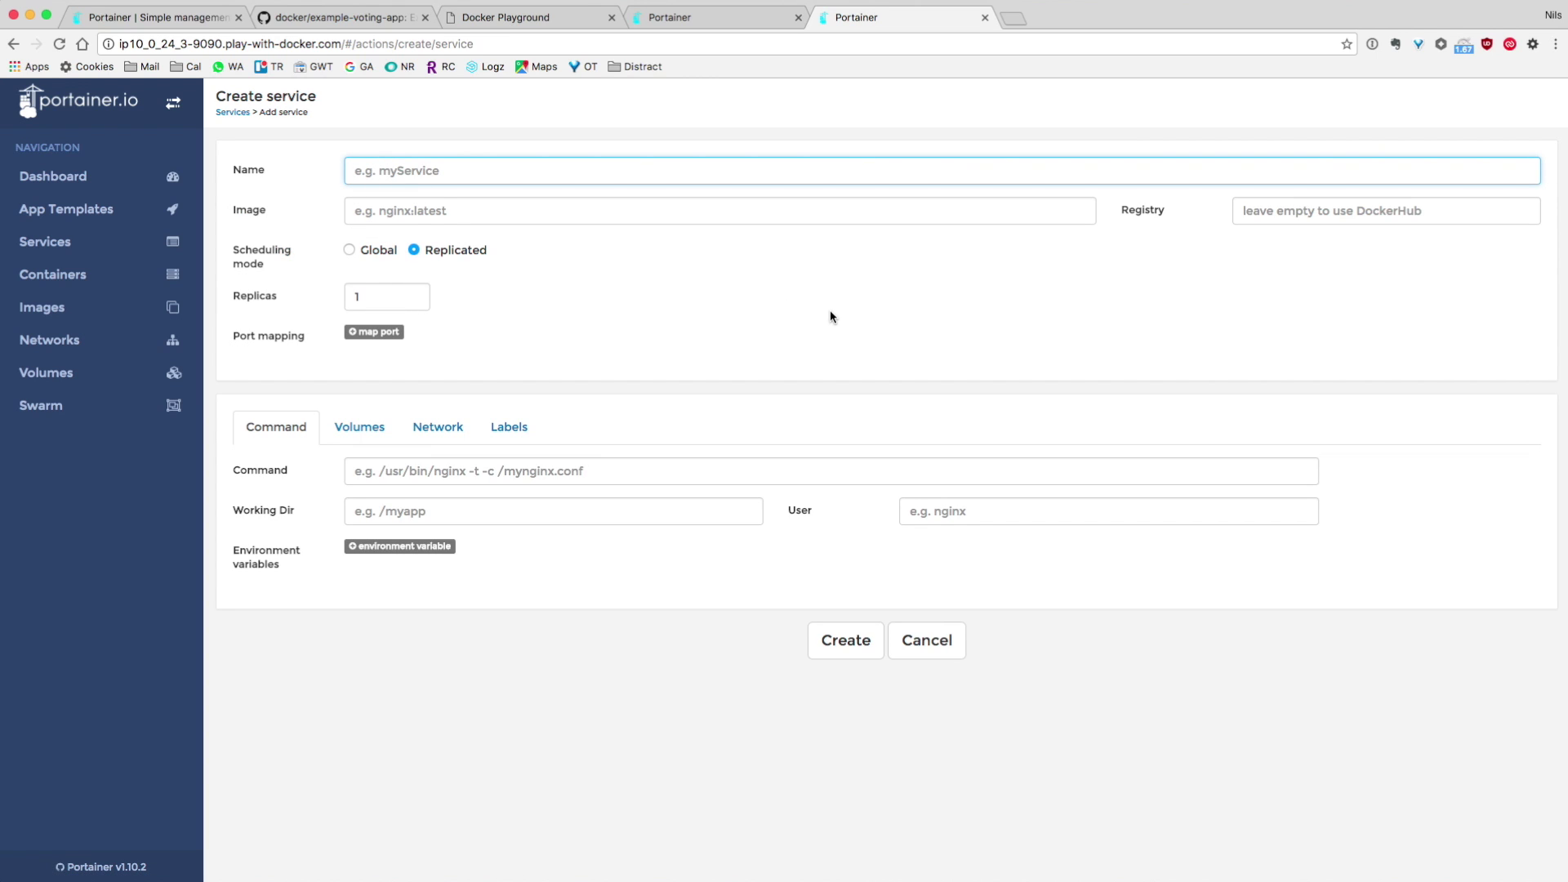
text(voteapp)
key(Tab)
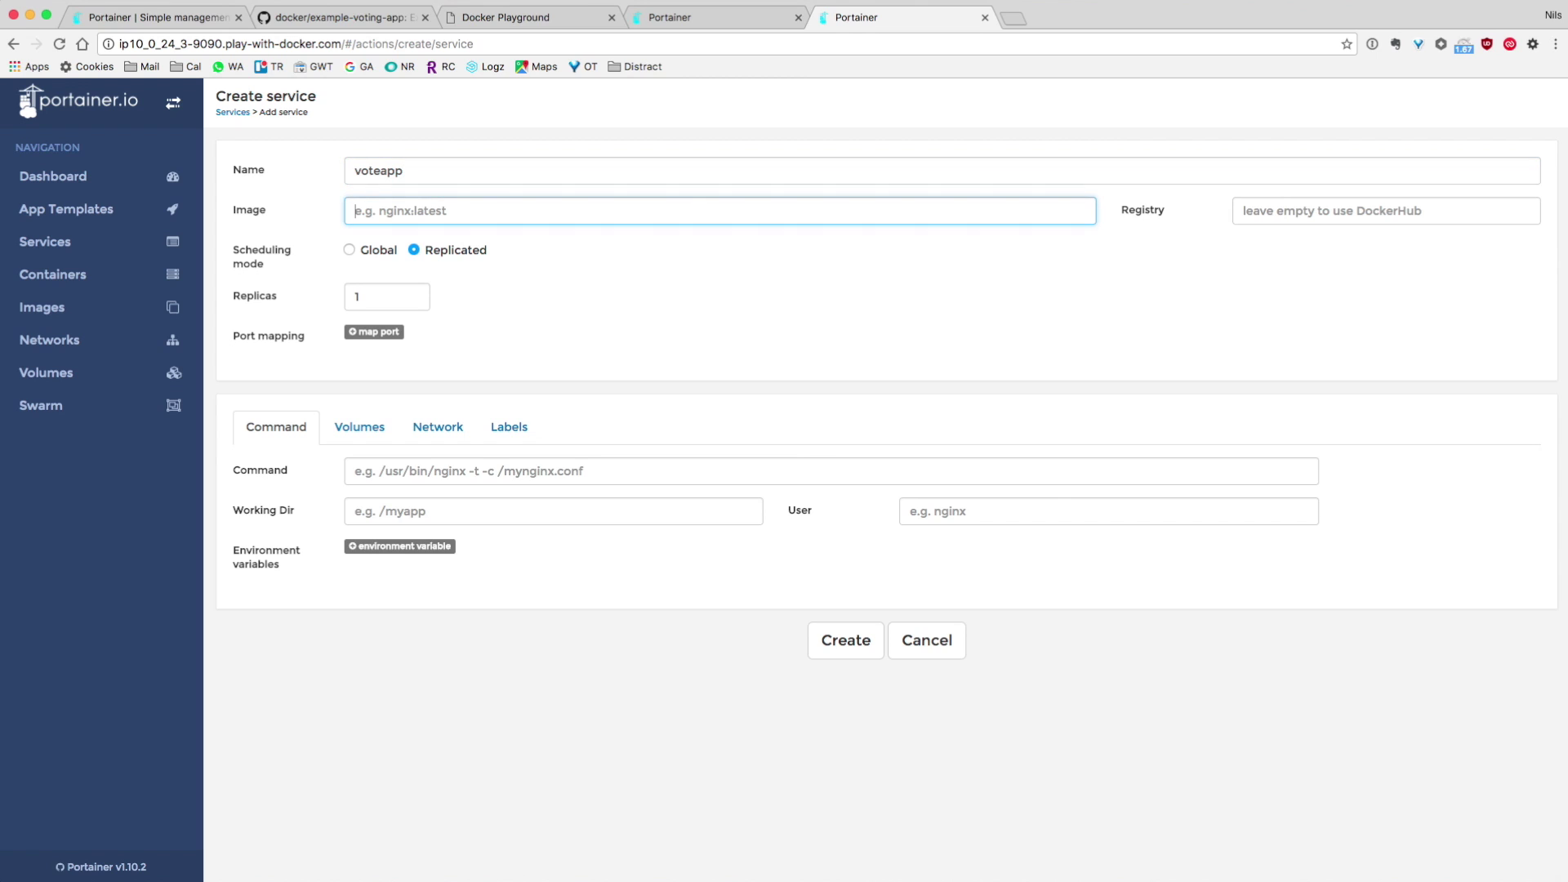
key(super+Tab)
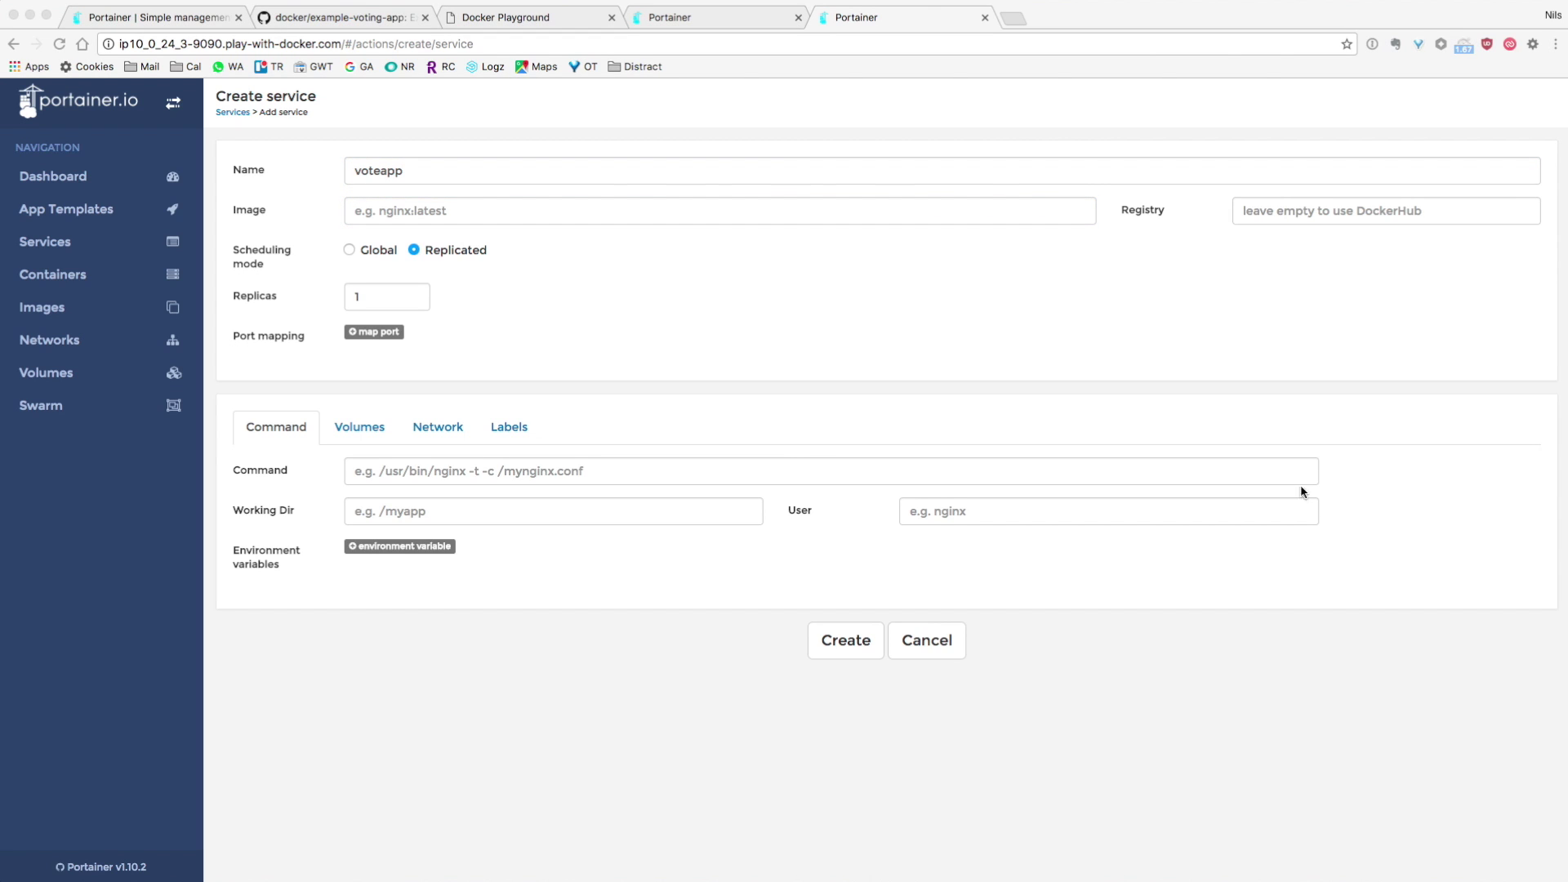
click(514, 209)
text(docker/example-voting-app-vote)
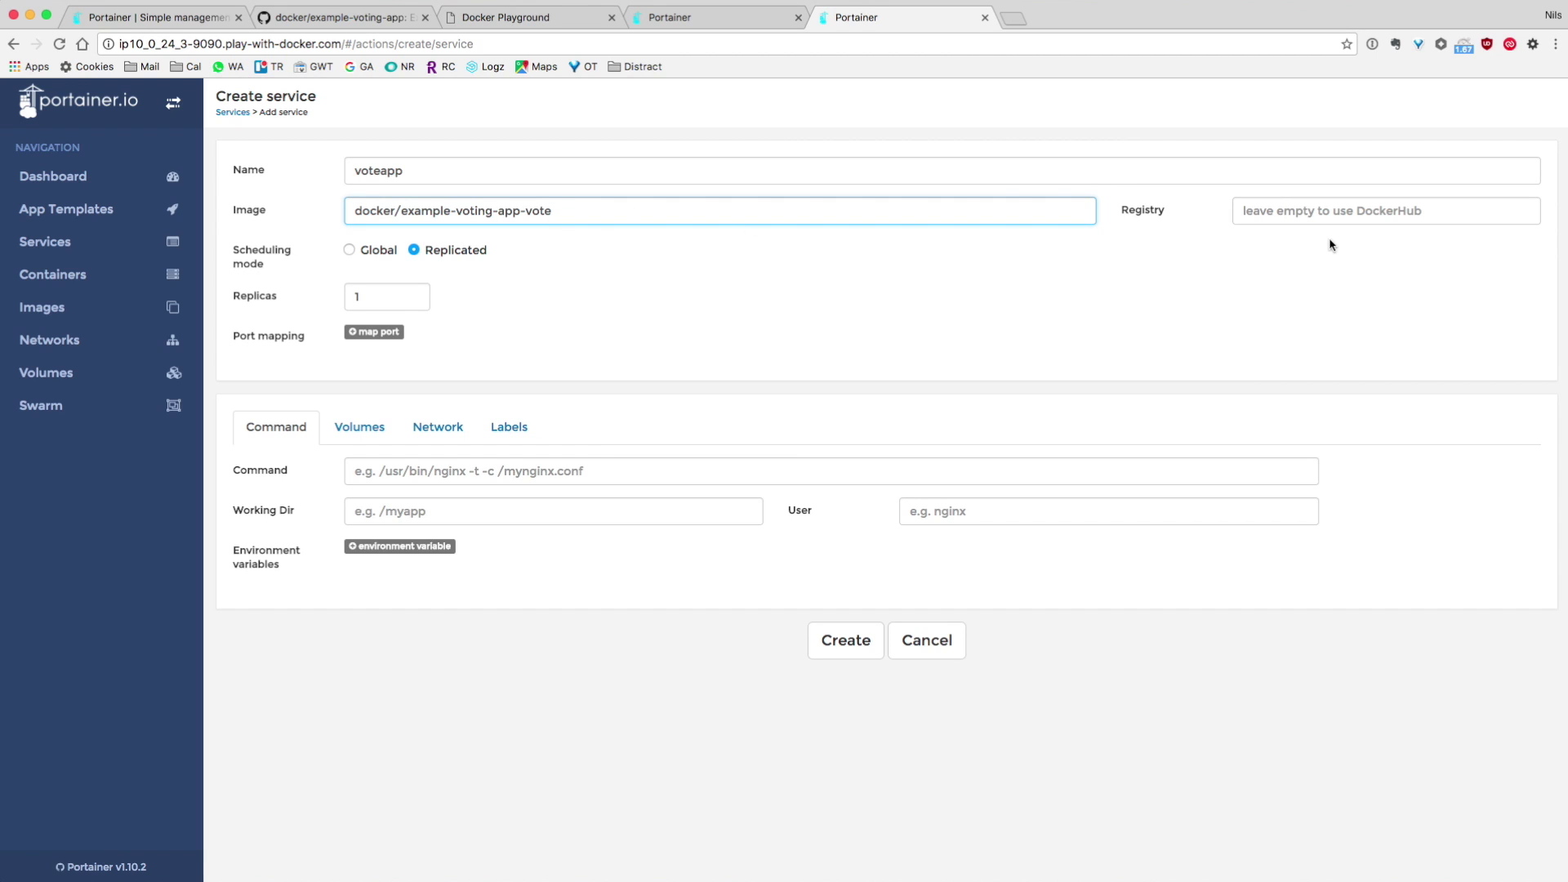
click(376, 296)
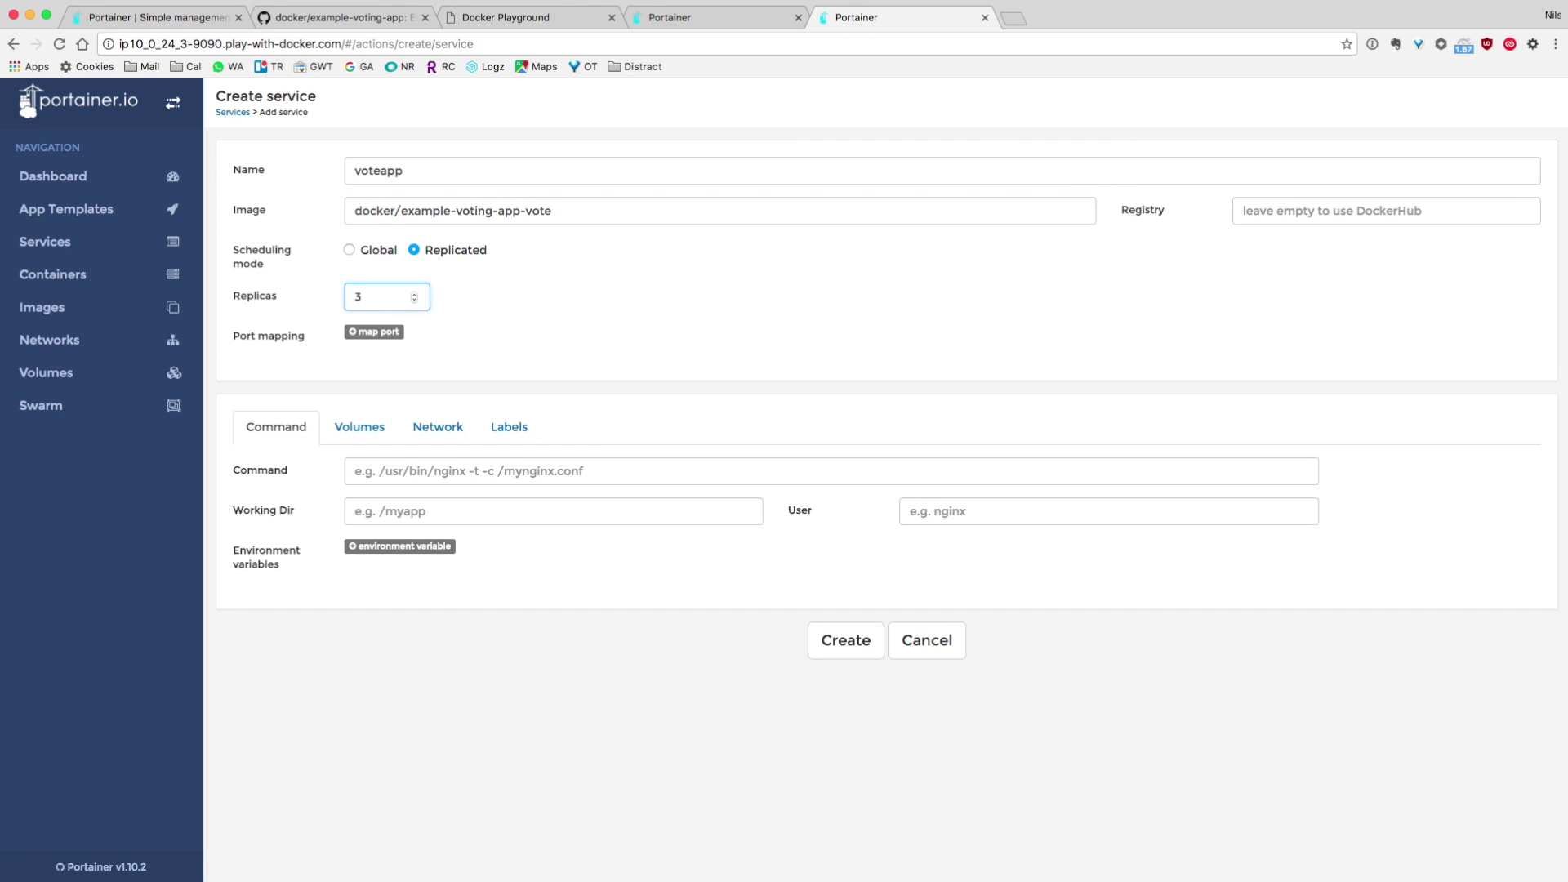
Map host port 8080 to container port 80 over TCP for the voteapp service
click(377, 332)
click(490, 366)
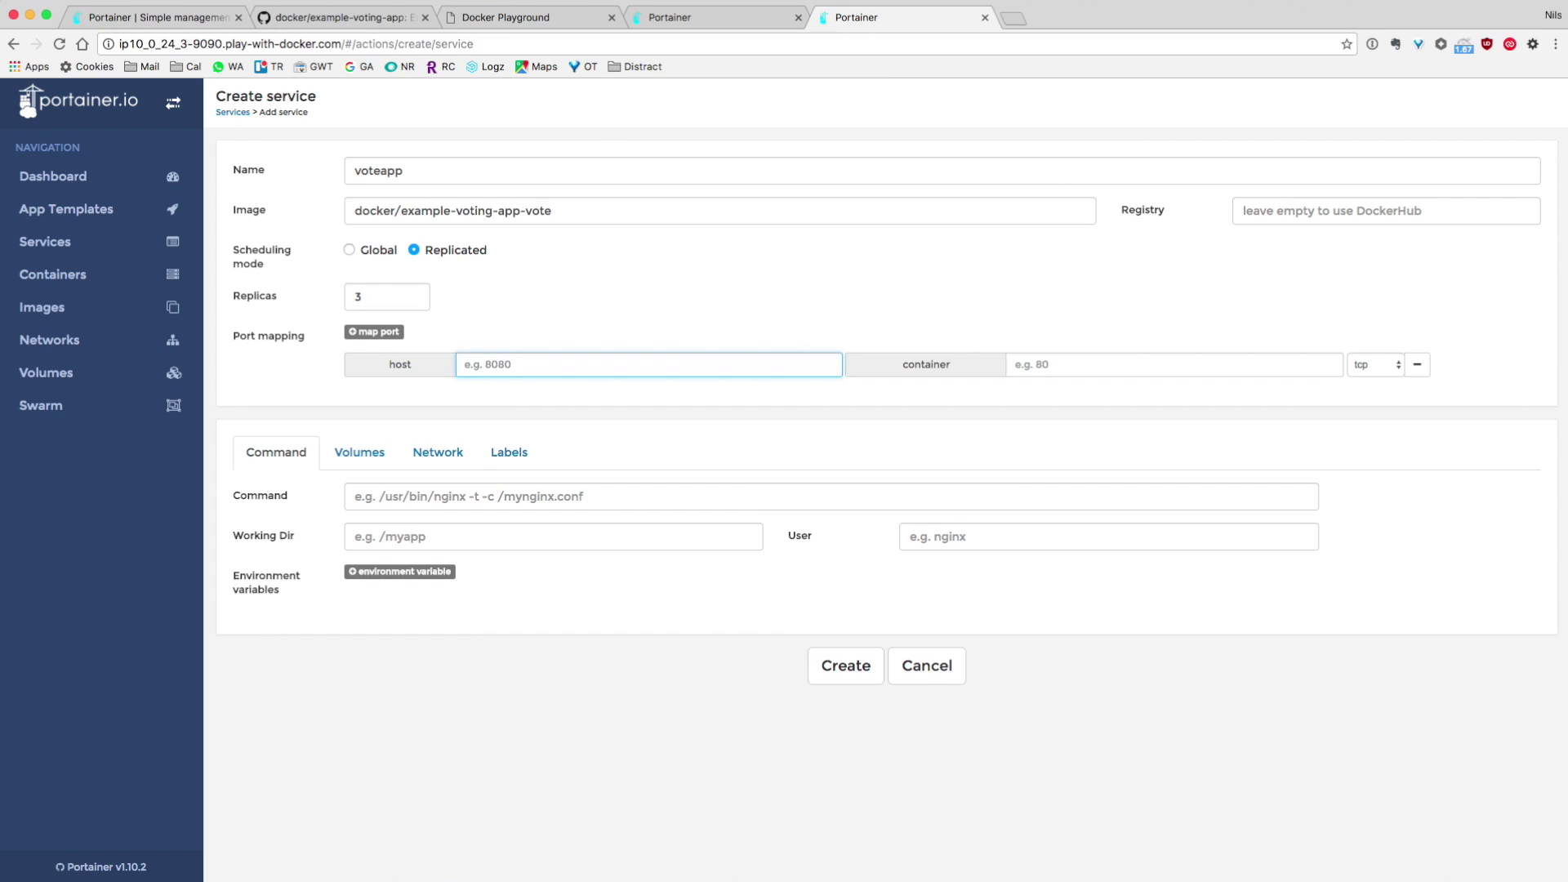
text(8080)
click(1015, 364)
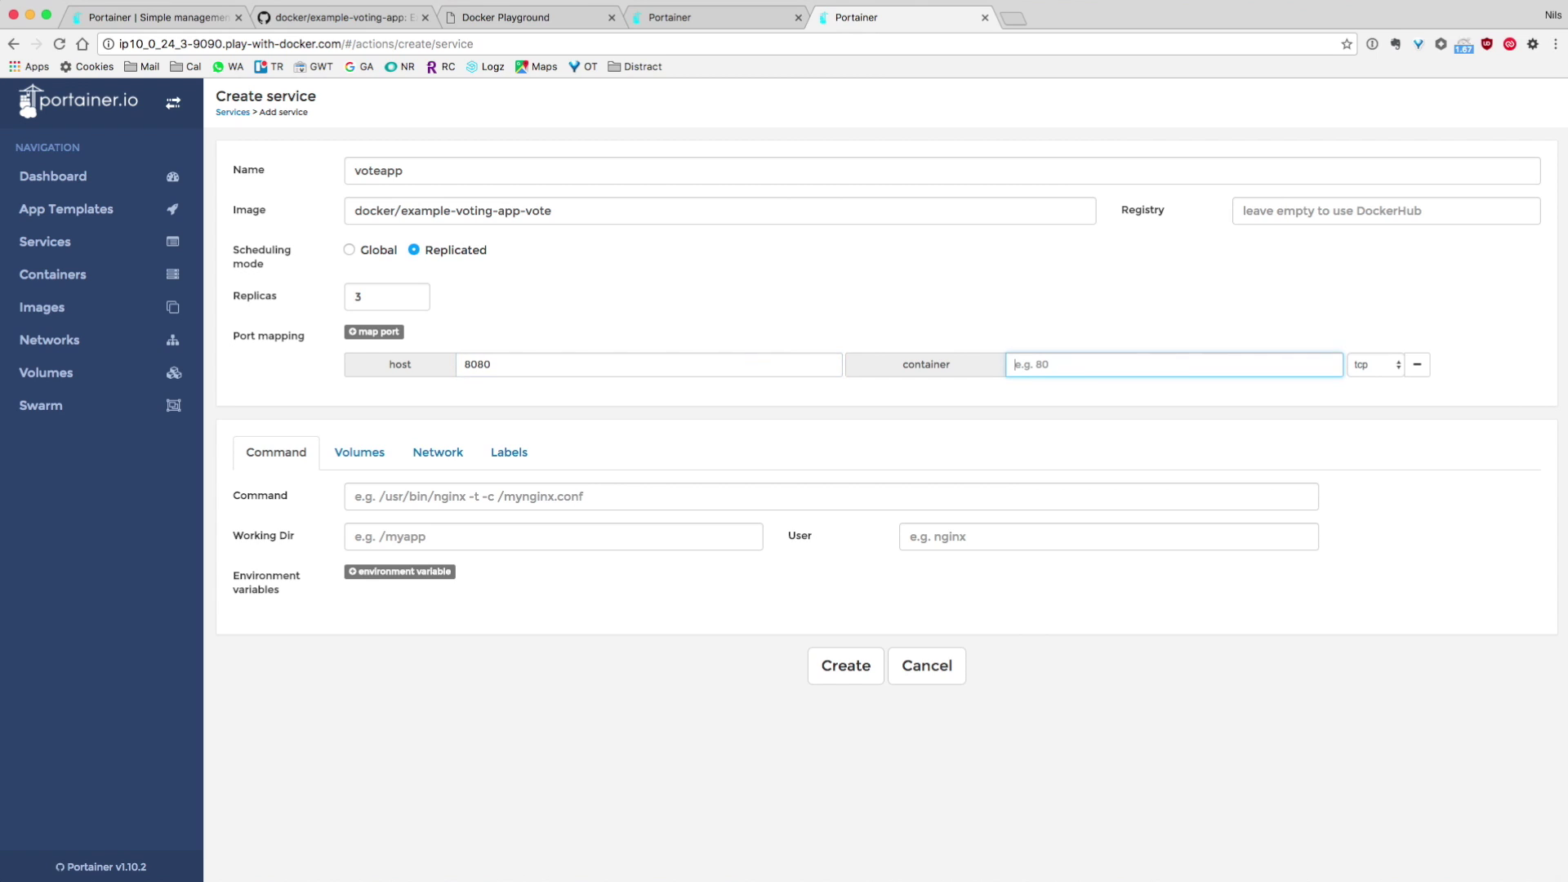
text(80)
click(743, 339)
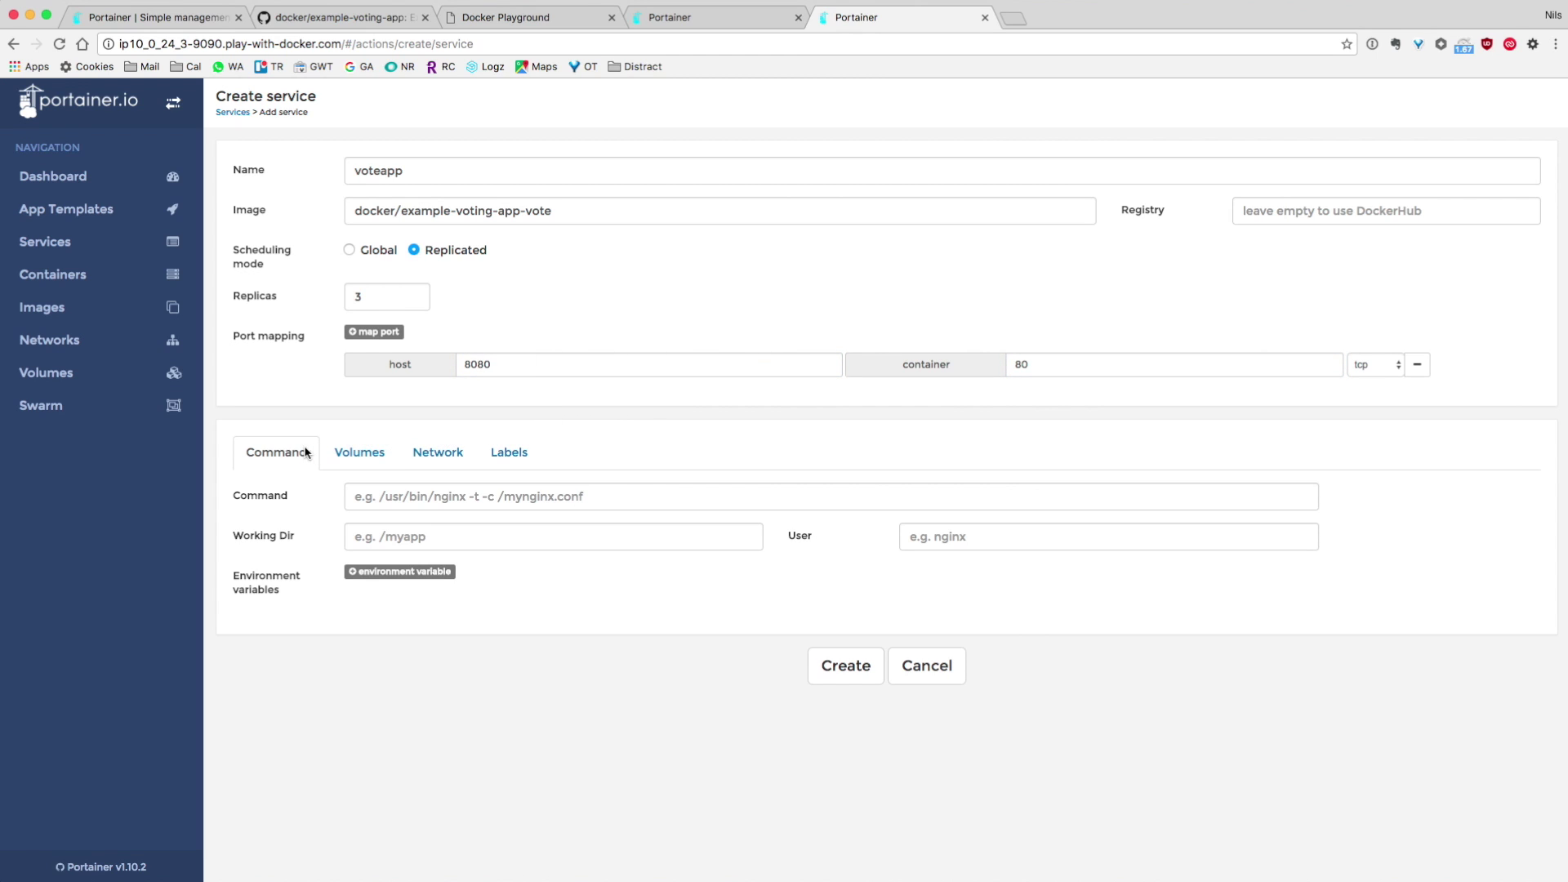
Attach the voteapp service to the vote network
click(352, 455)
click(439, 455)
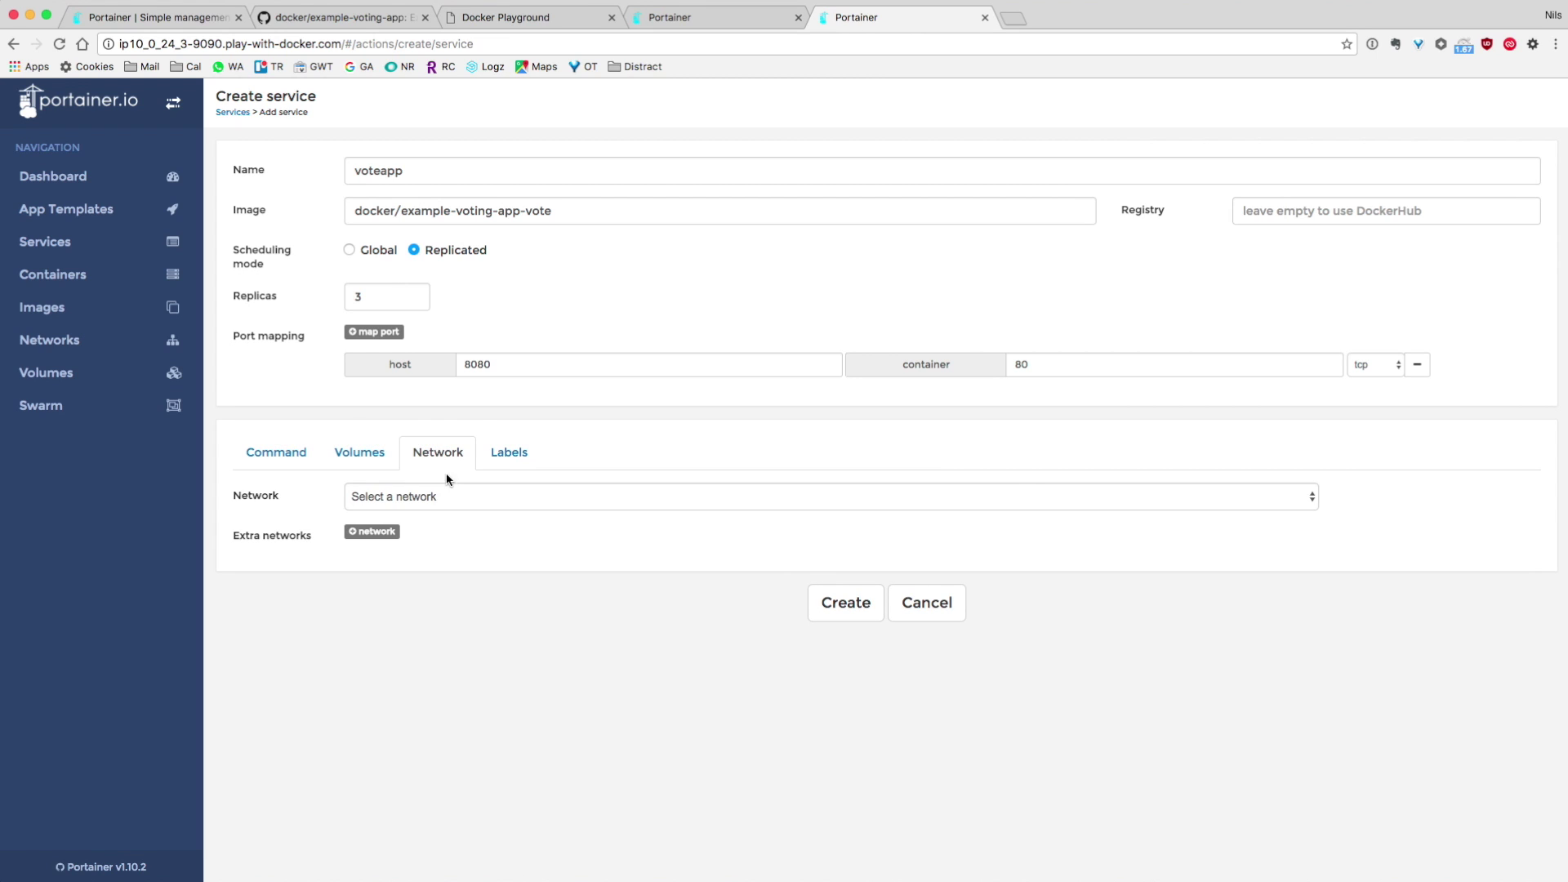
click(419, 495)
click(394, 500)
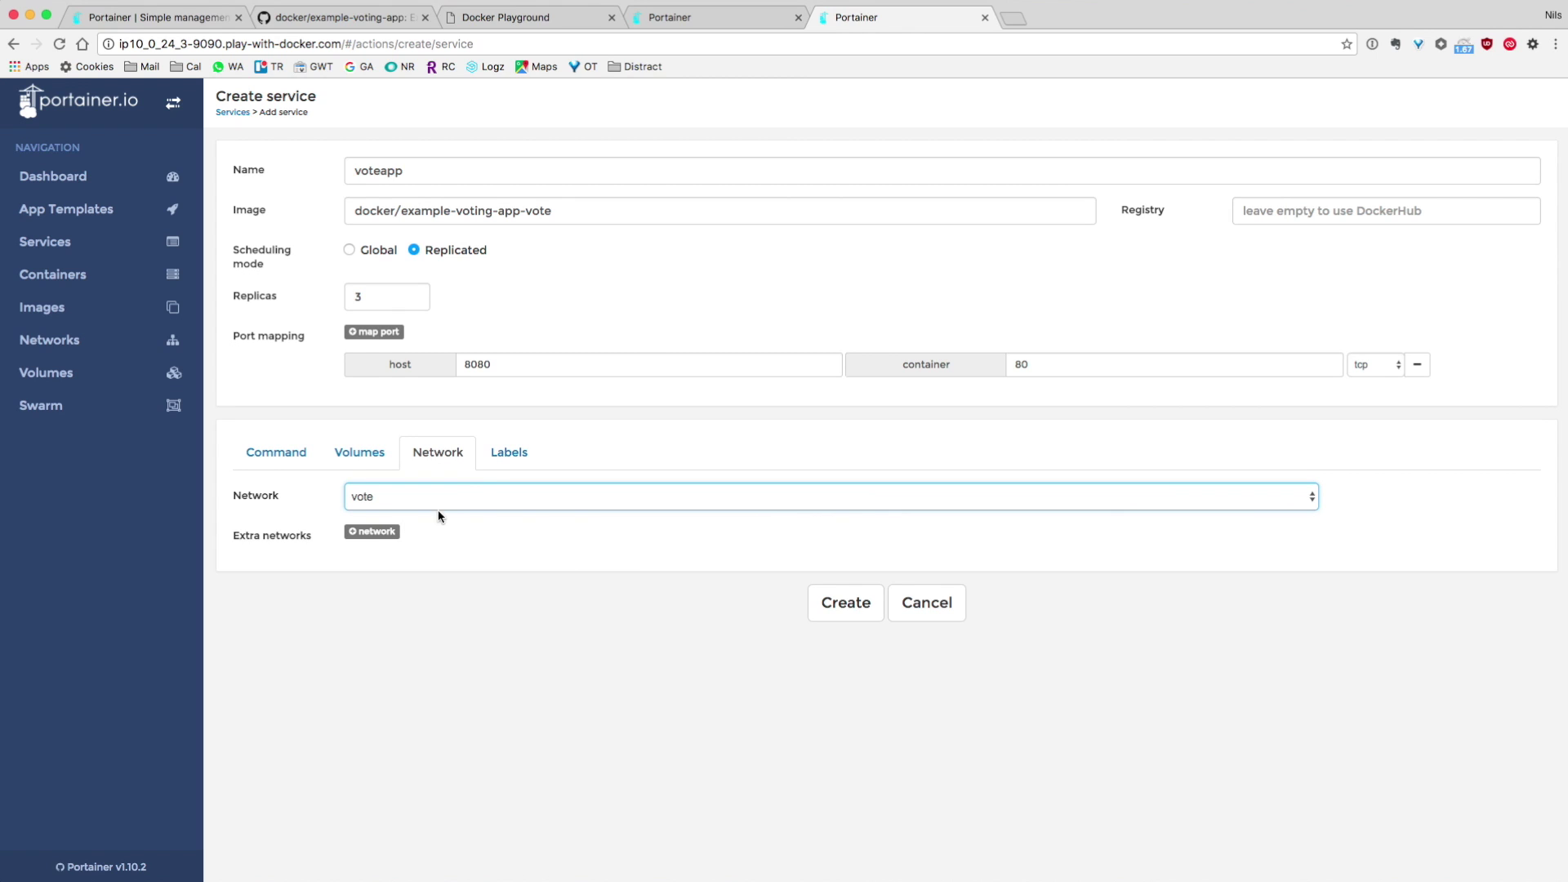
Add a service label named type with the value fronted and create the voteapp service
click(499, 455)
click(363, 493)
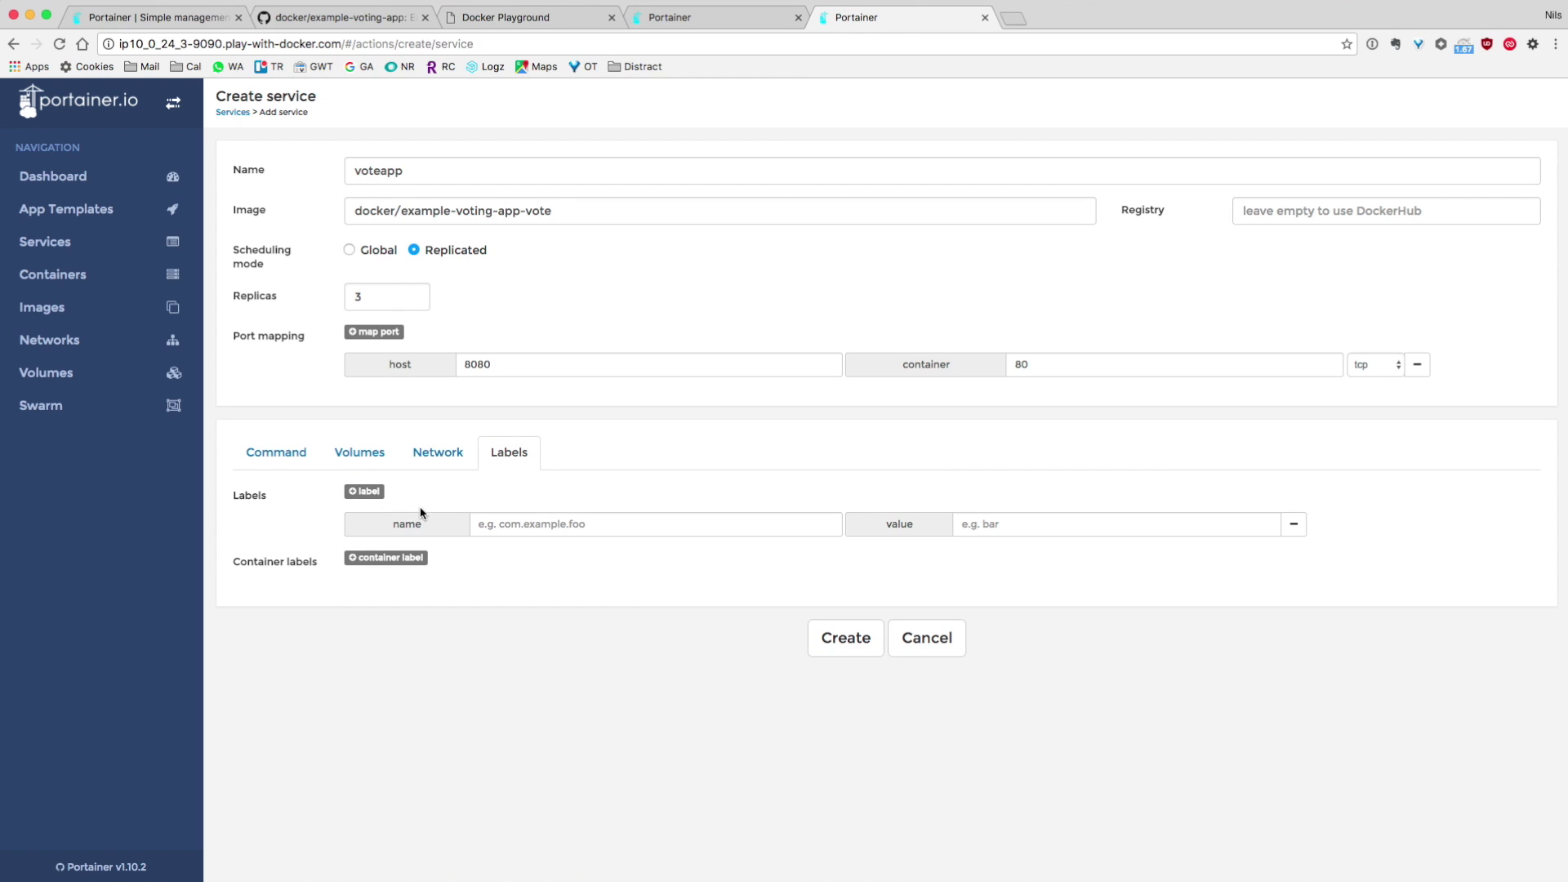
click(550, 524)
text(type)
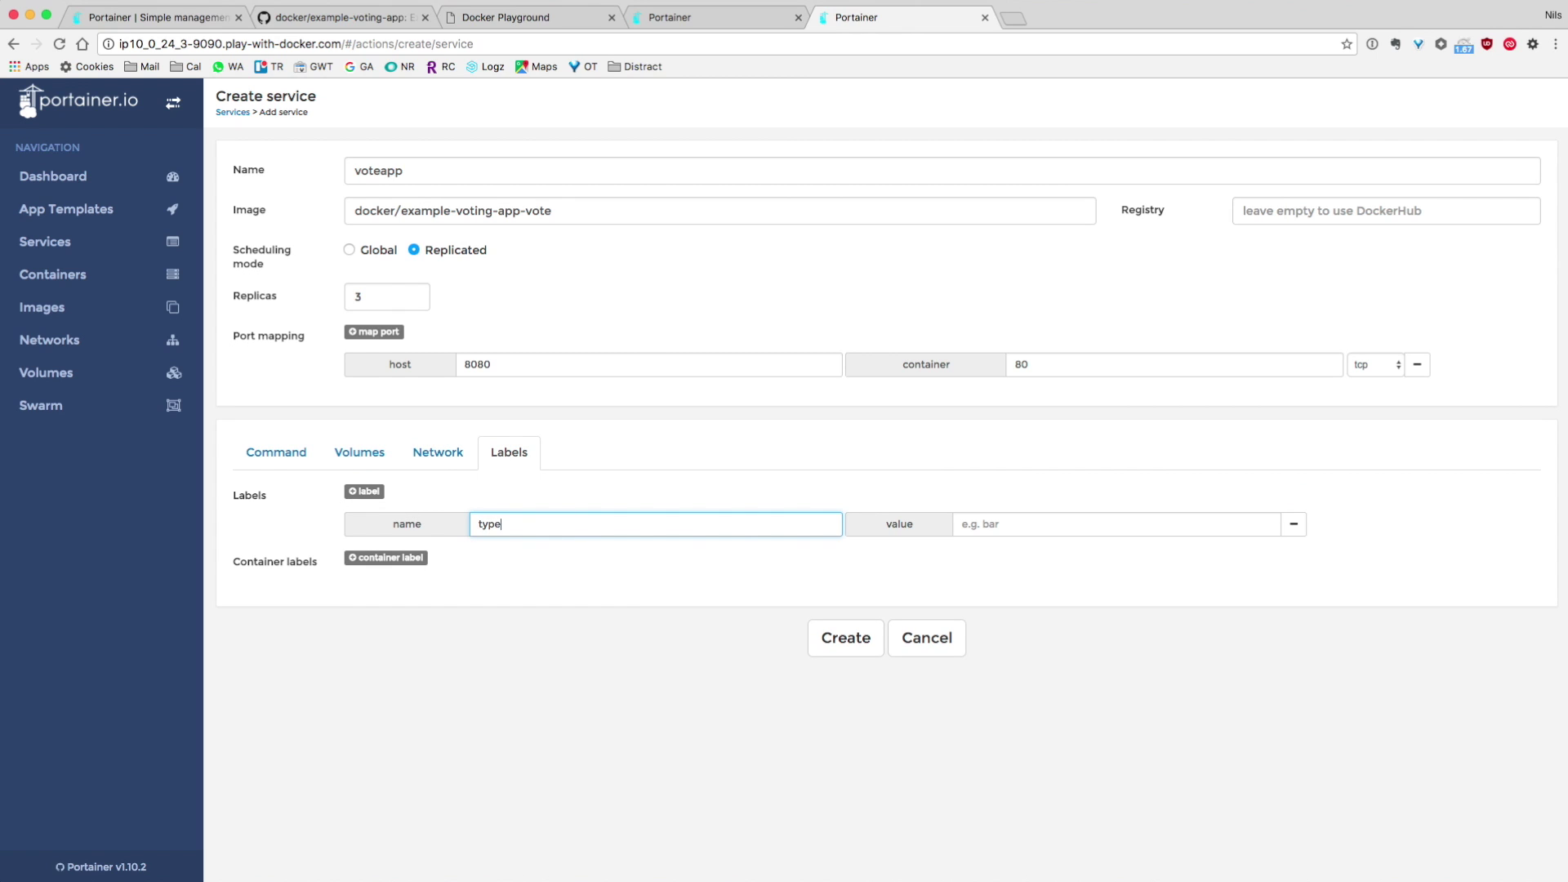
key(Tab)
text(f)
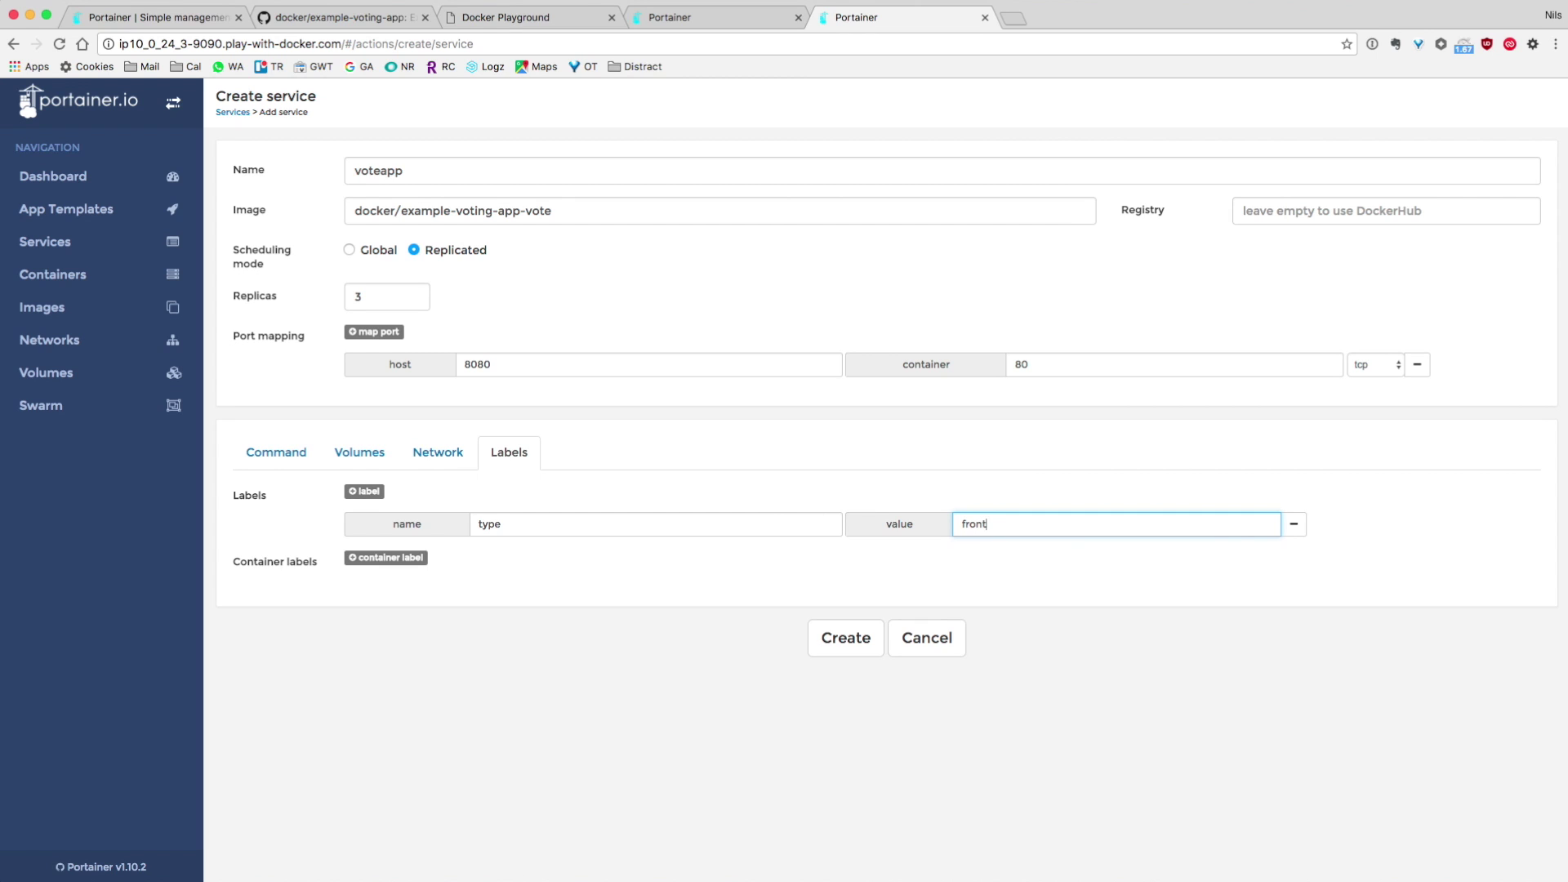
click(849, 645)
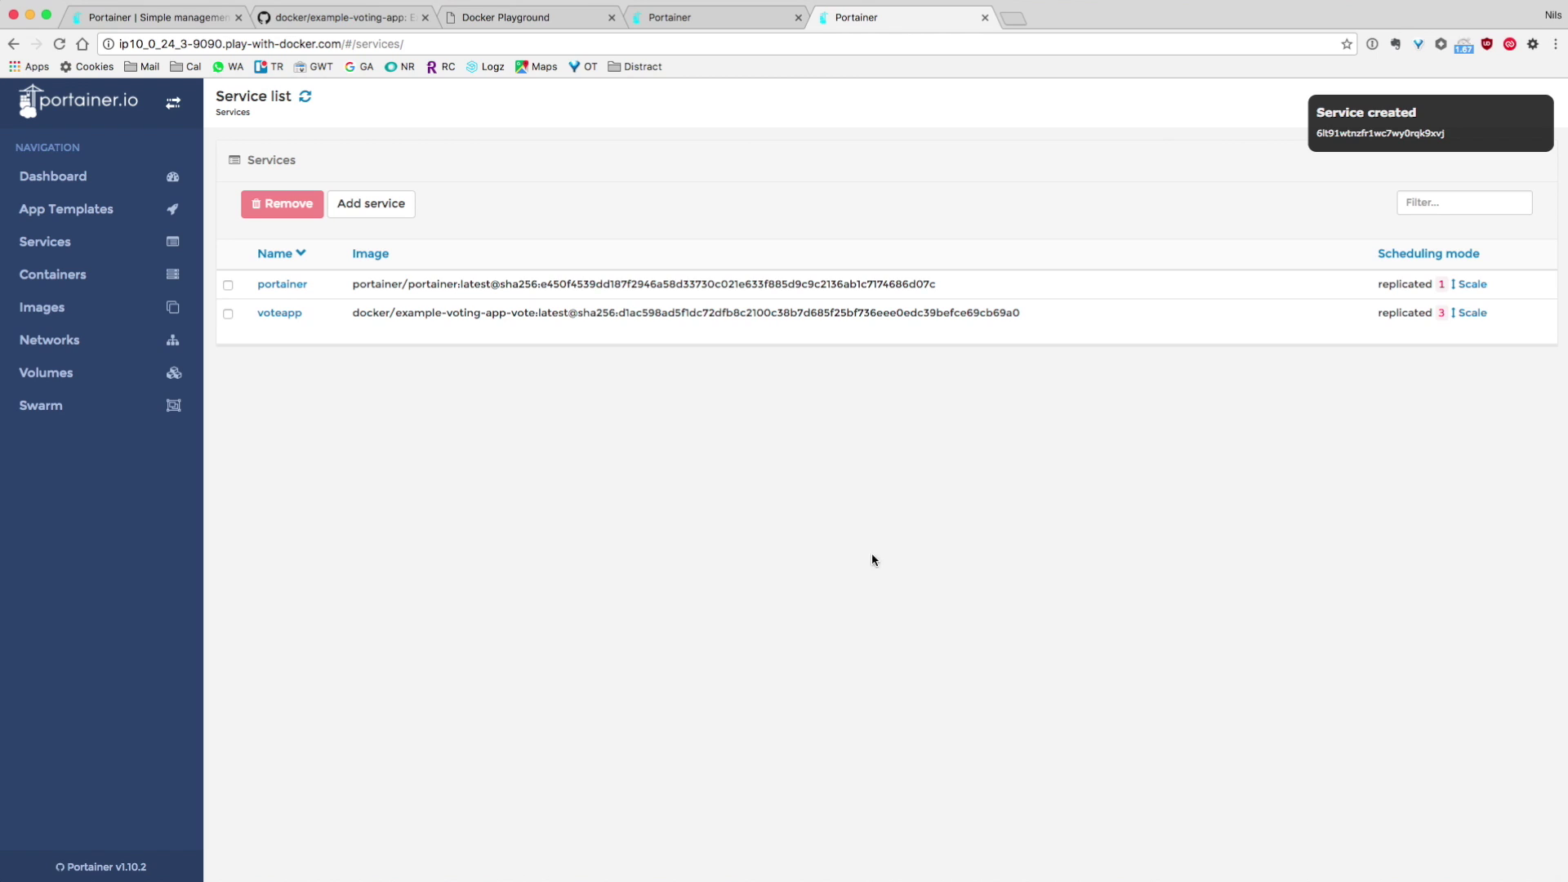
Examine the voteapp service details and its slot 1 task, and return to the service's task list
click(280, 315)
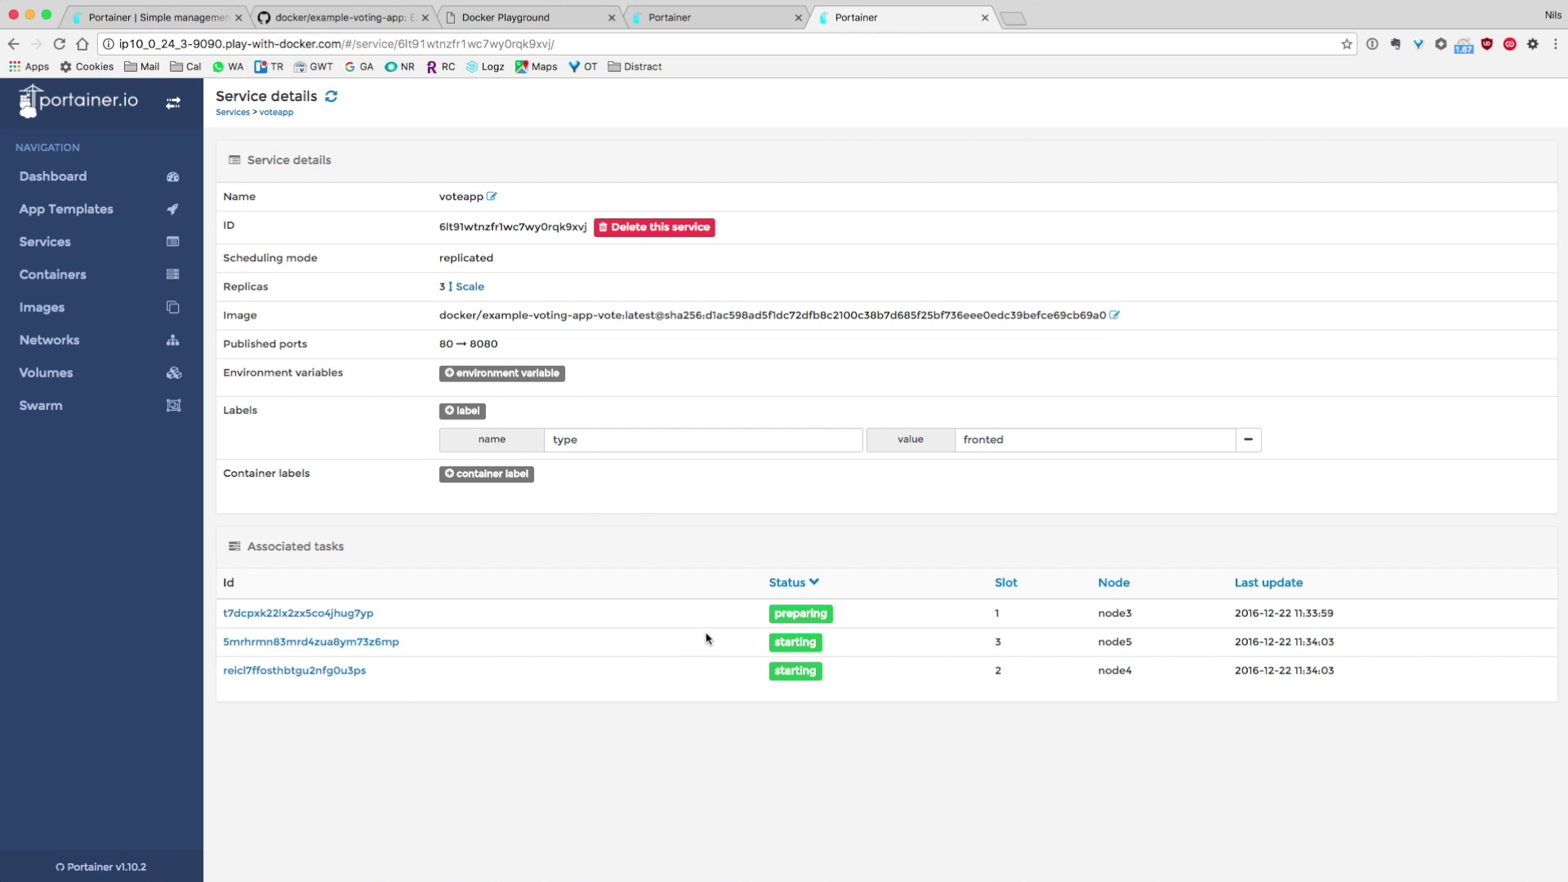
click(315, 613)
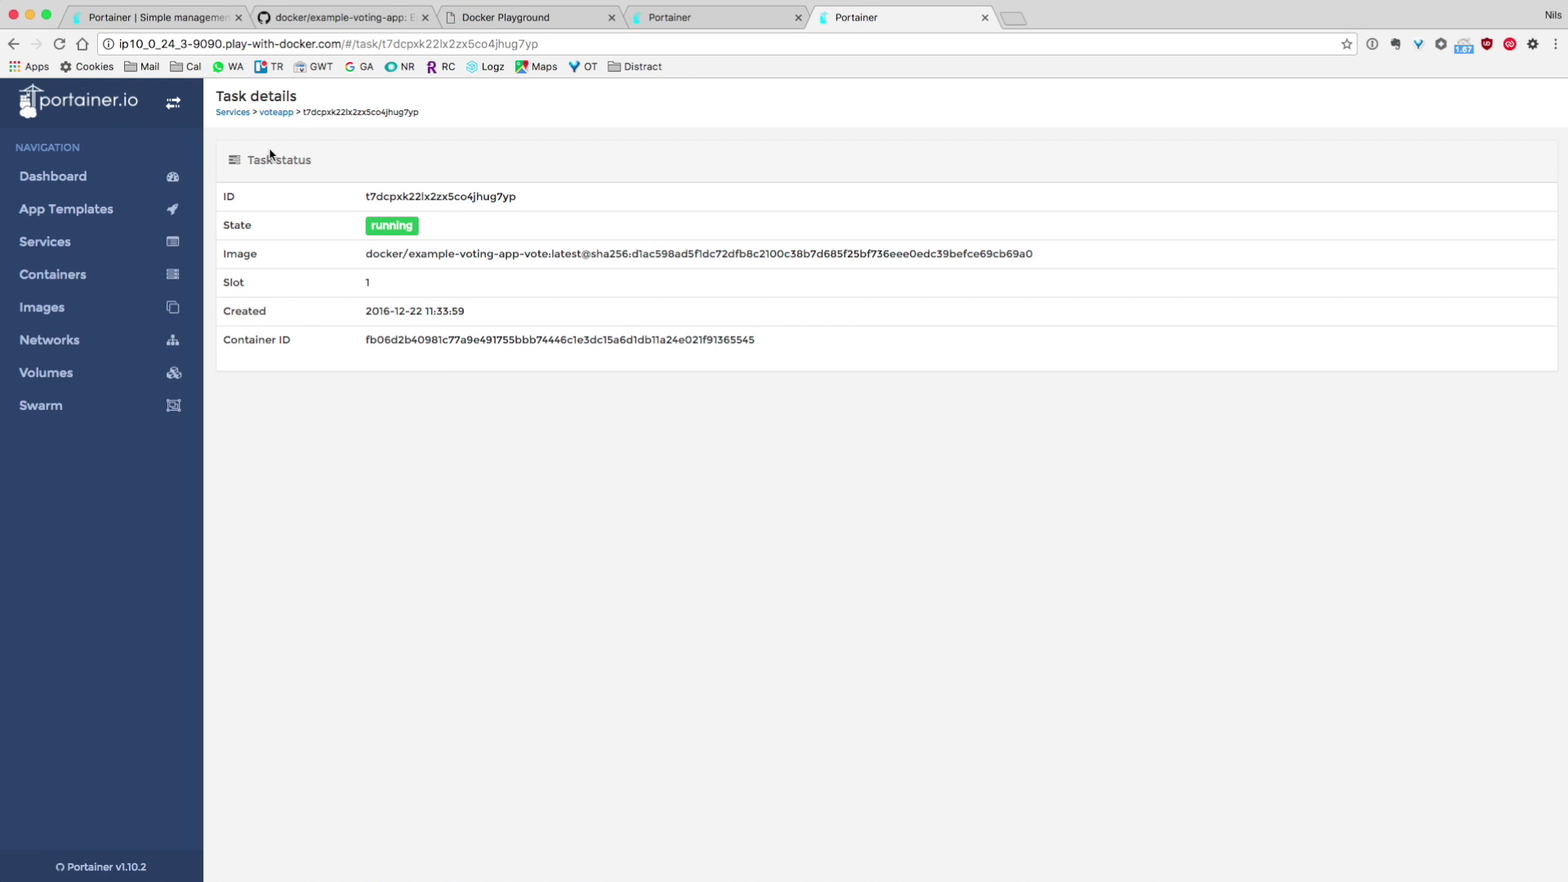
click(273, 112)
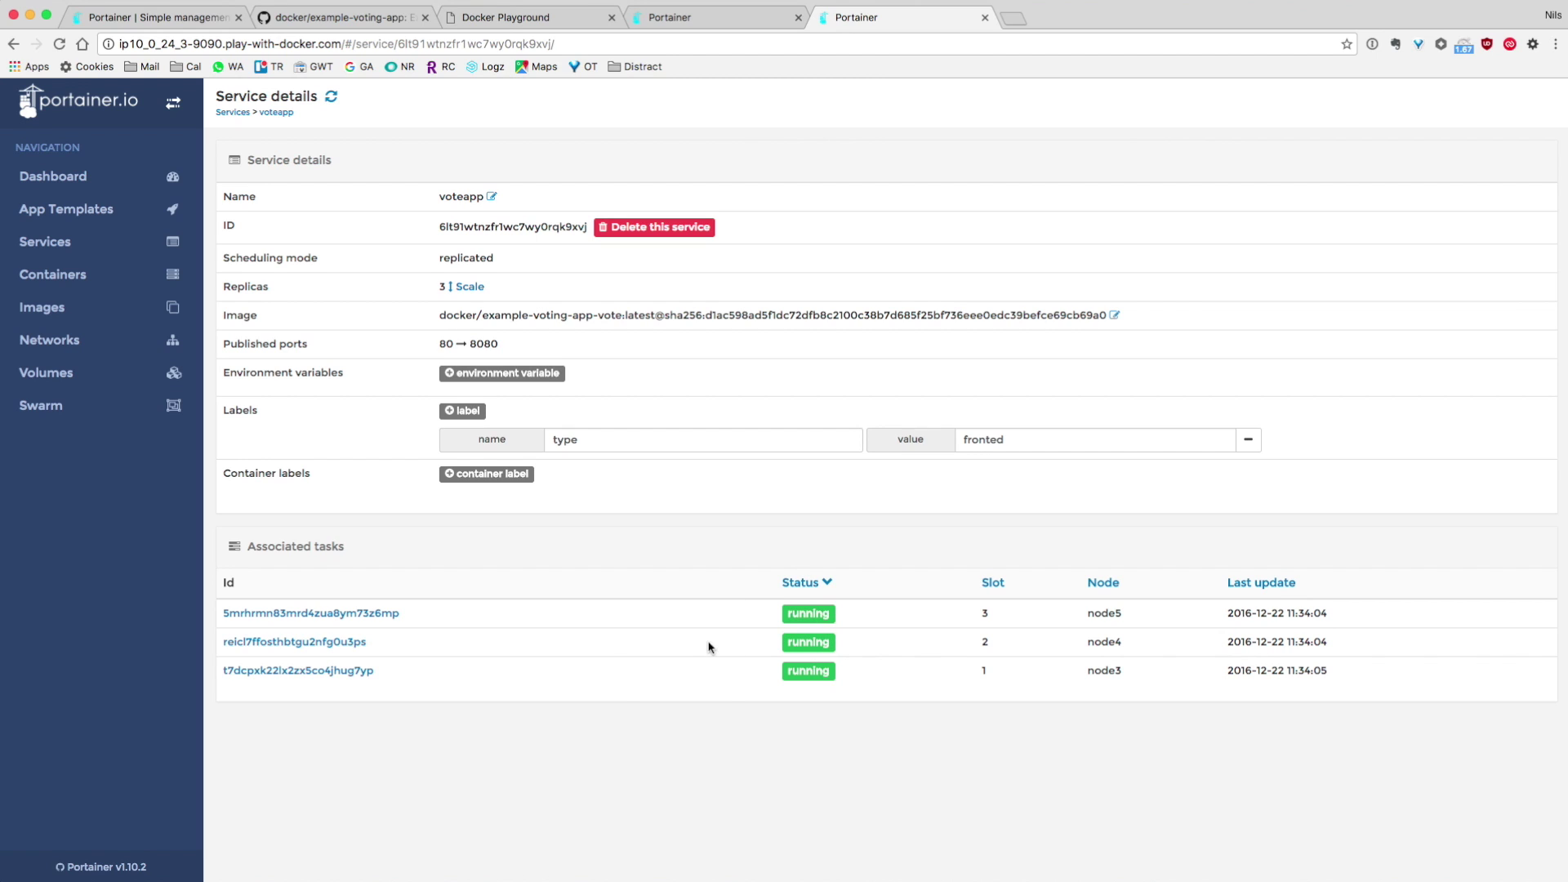
Open published port 8080 from node2 in the Docker Playground, try to vote for Cats, and return to the voting page
click(492, 17)
click(110, 400)
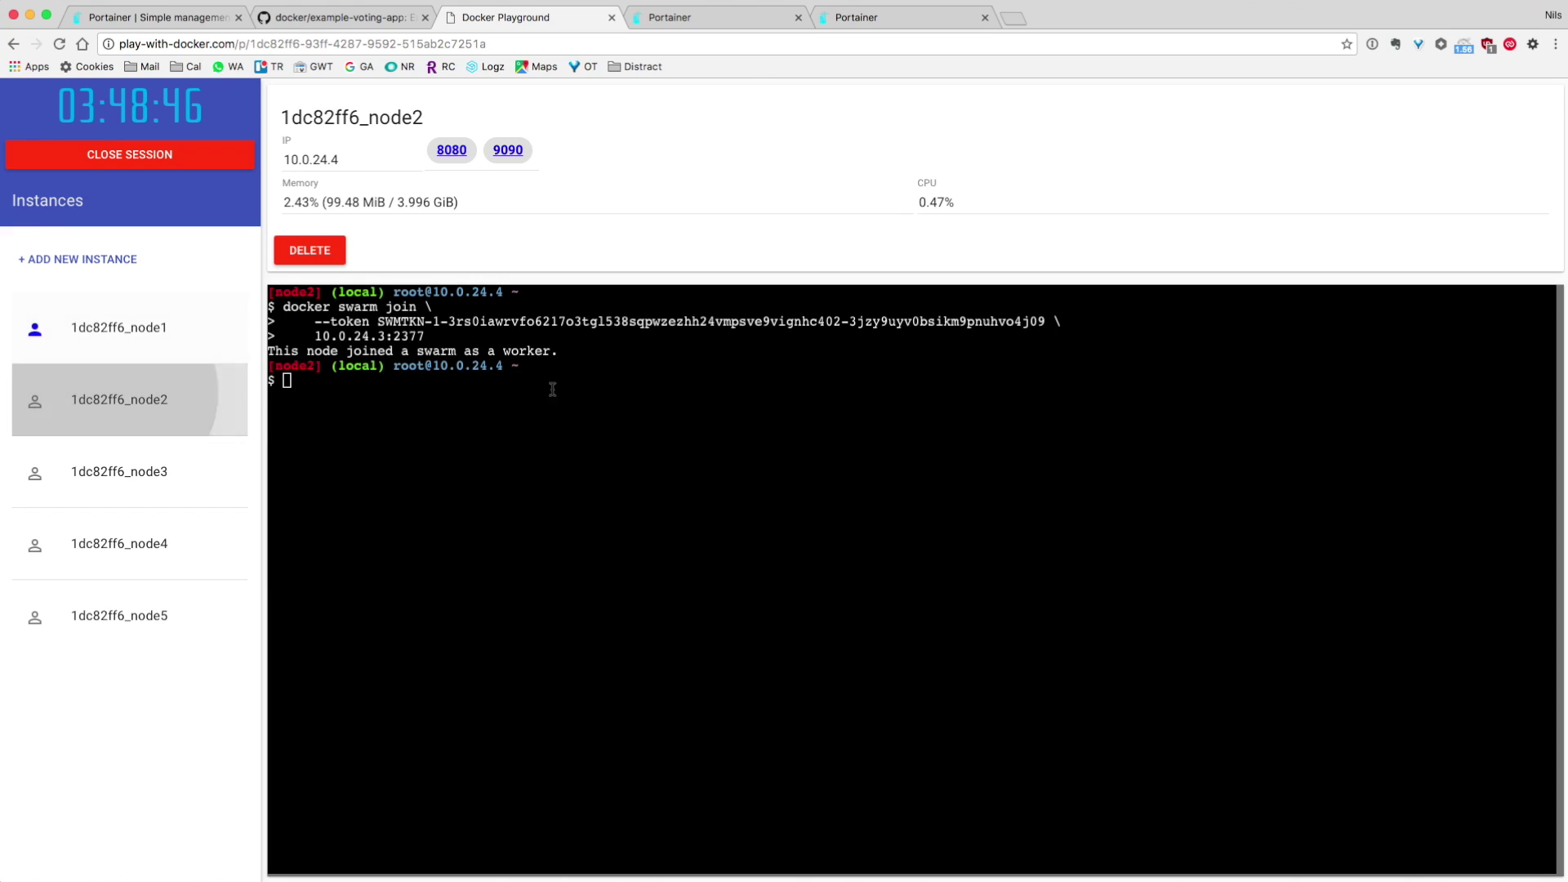
super+click(451, 151)
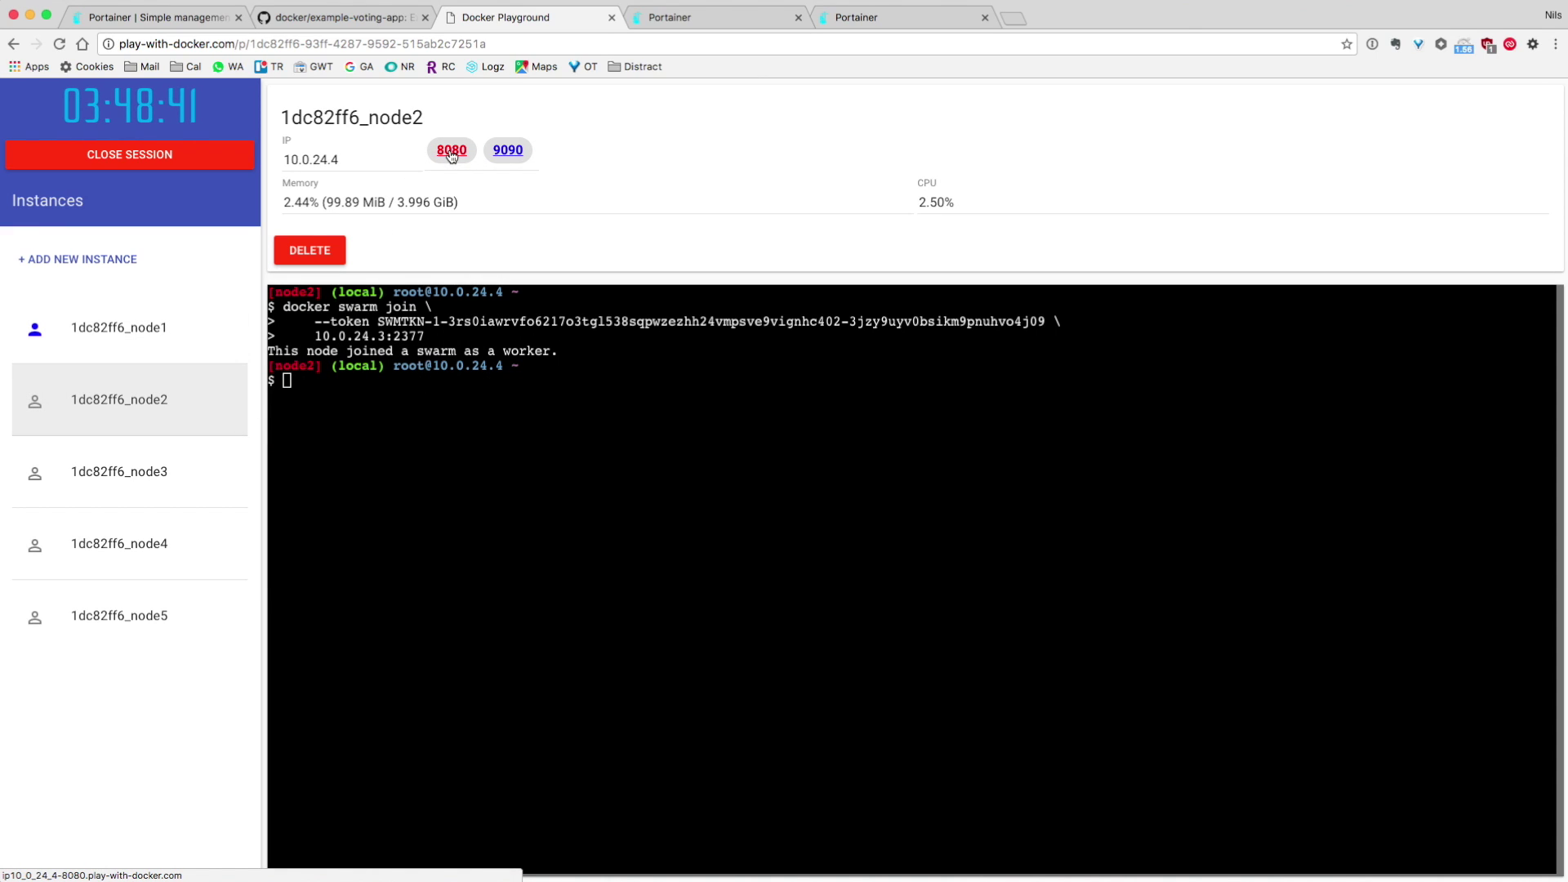
click(700, 19)
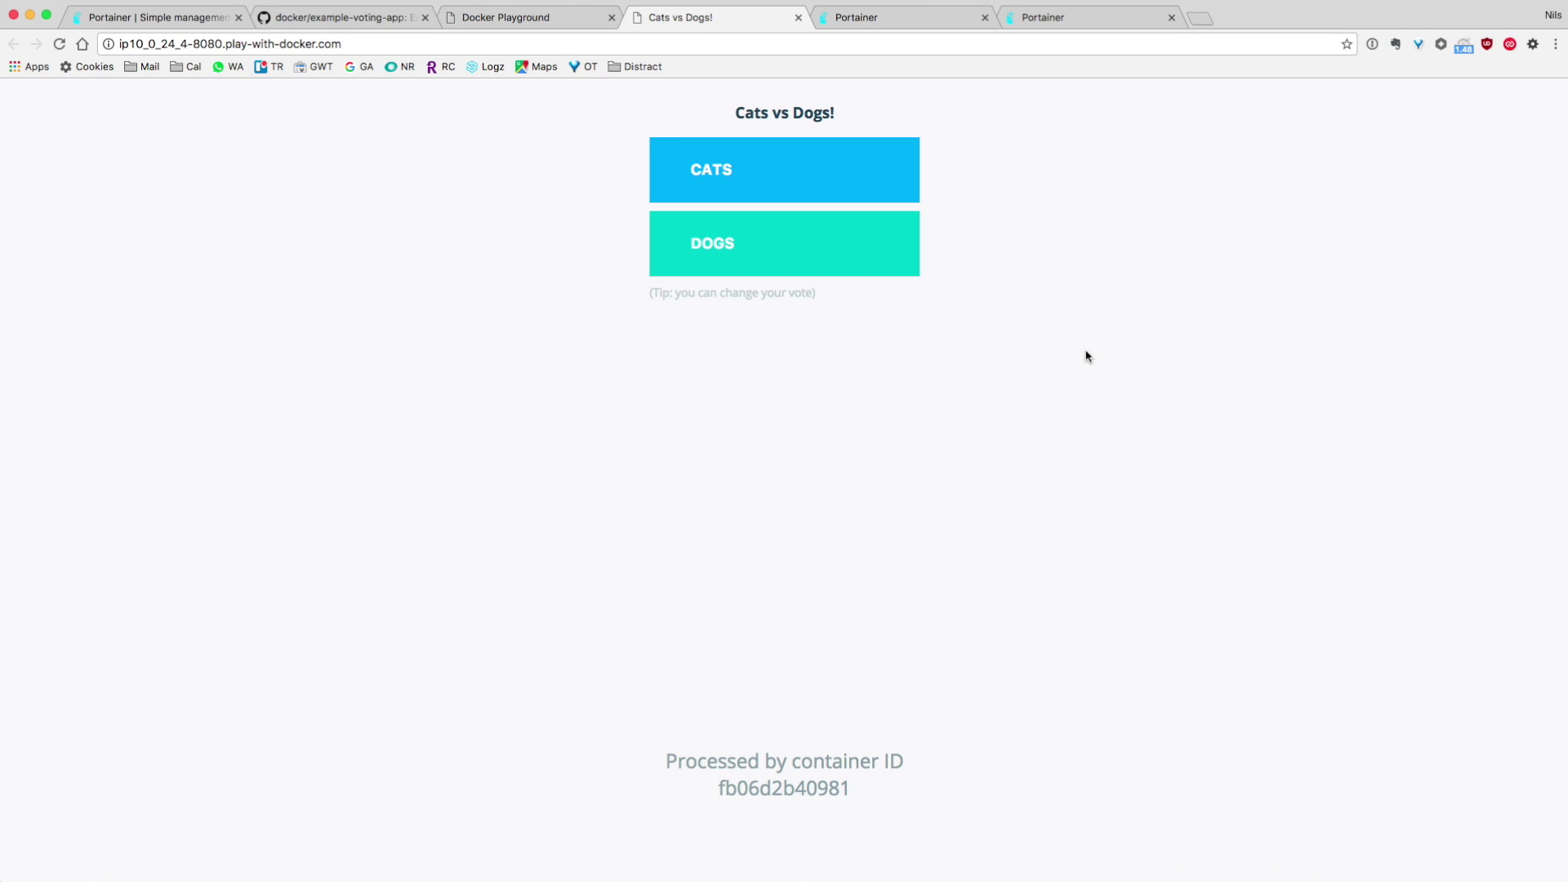
click(727, 178)
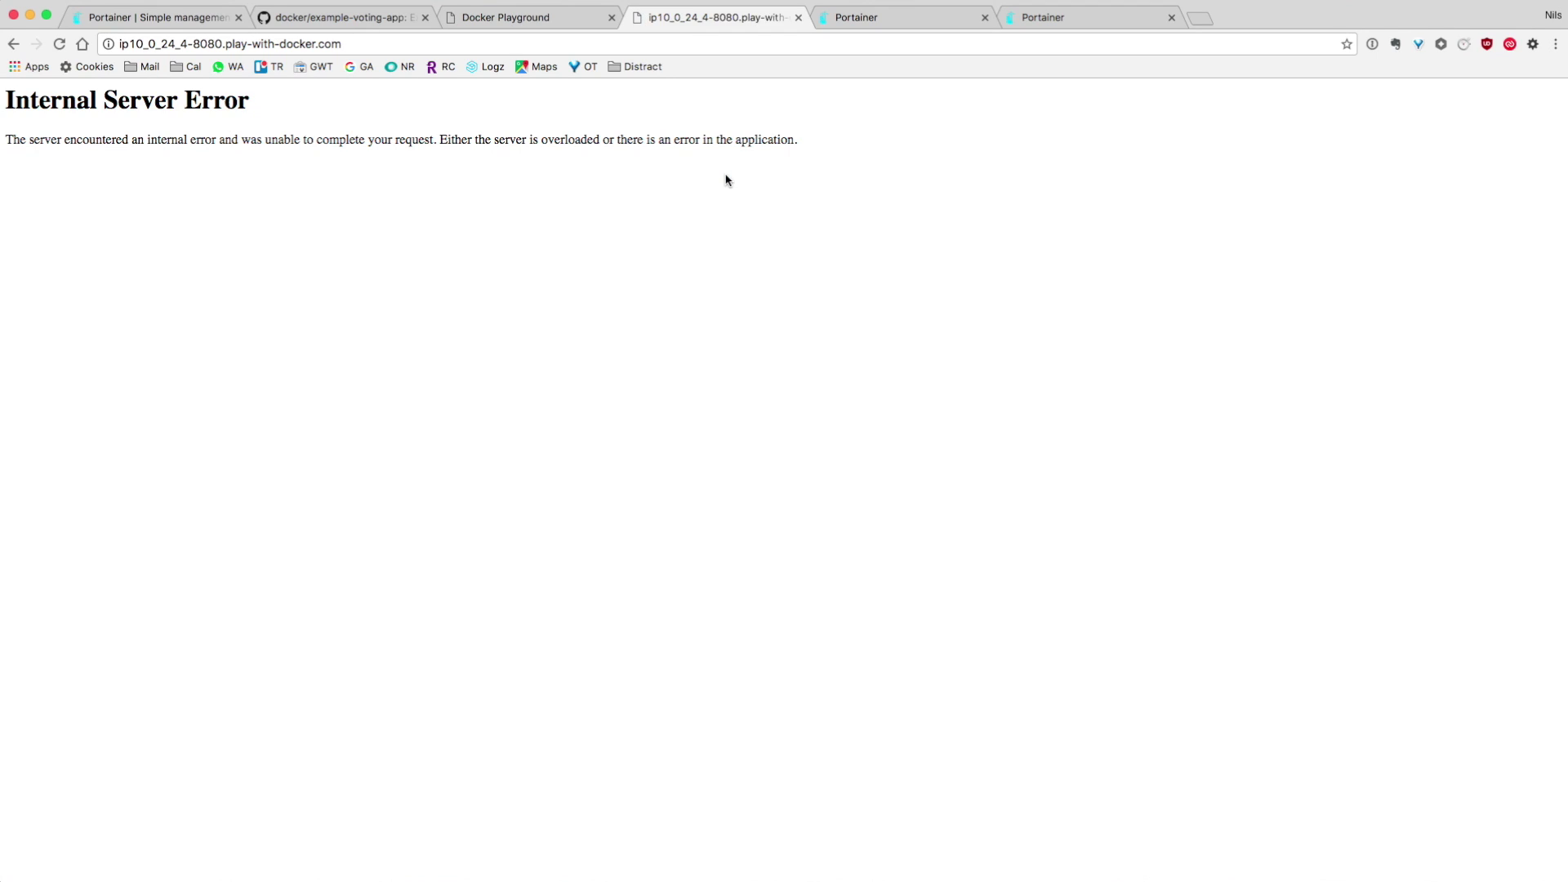
click(13, 44)
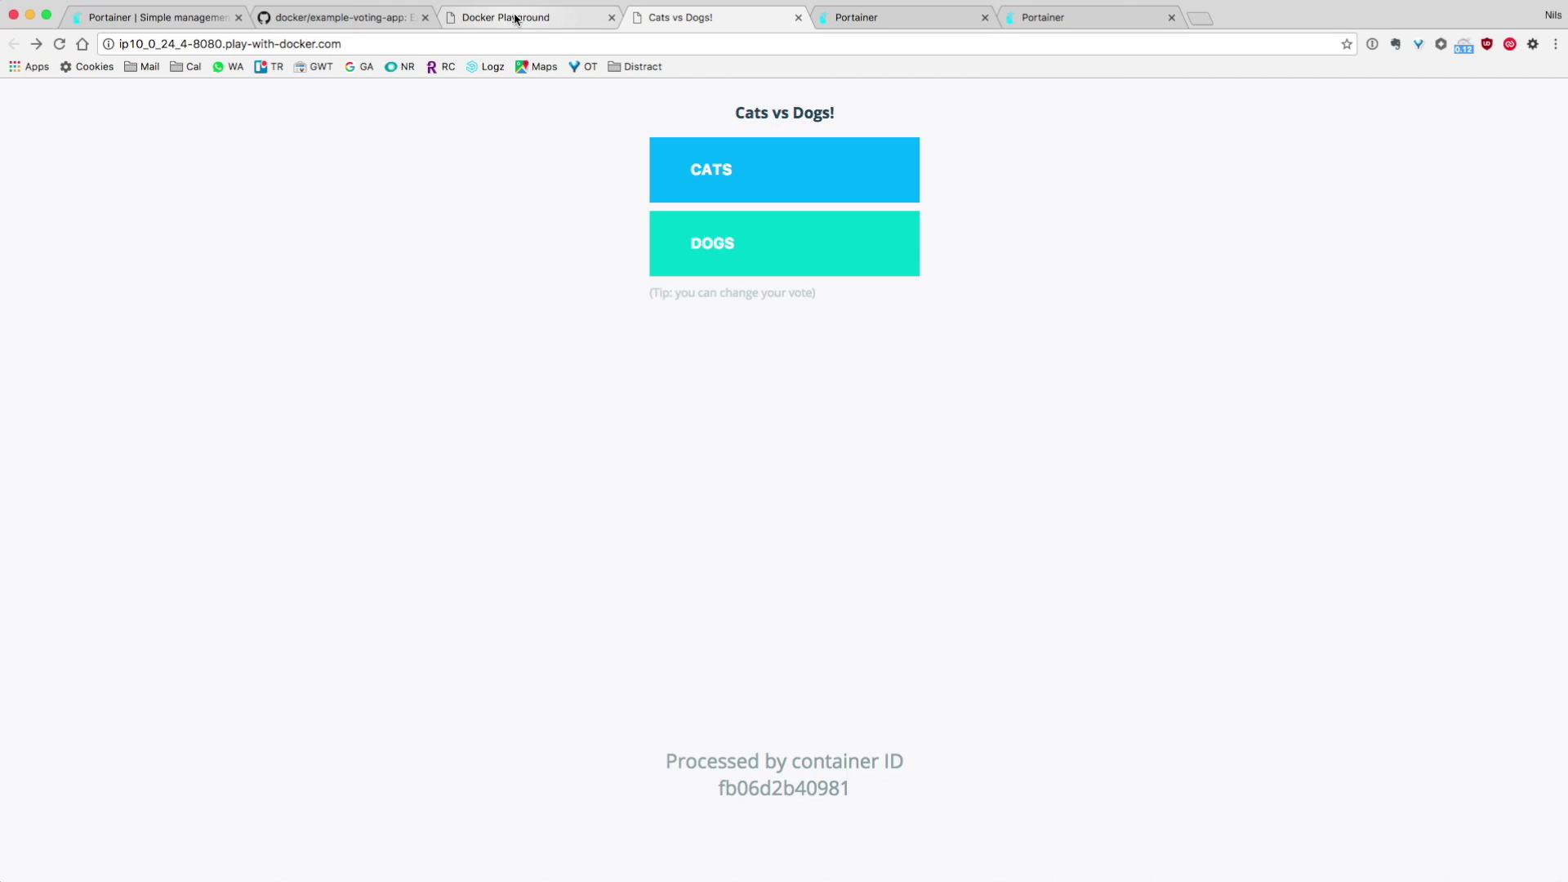
Return to the swarm Portainer and start a new service named redis from image redis
click(1037, 17)
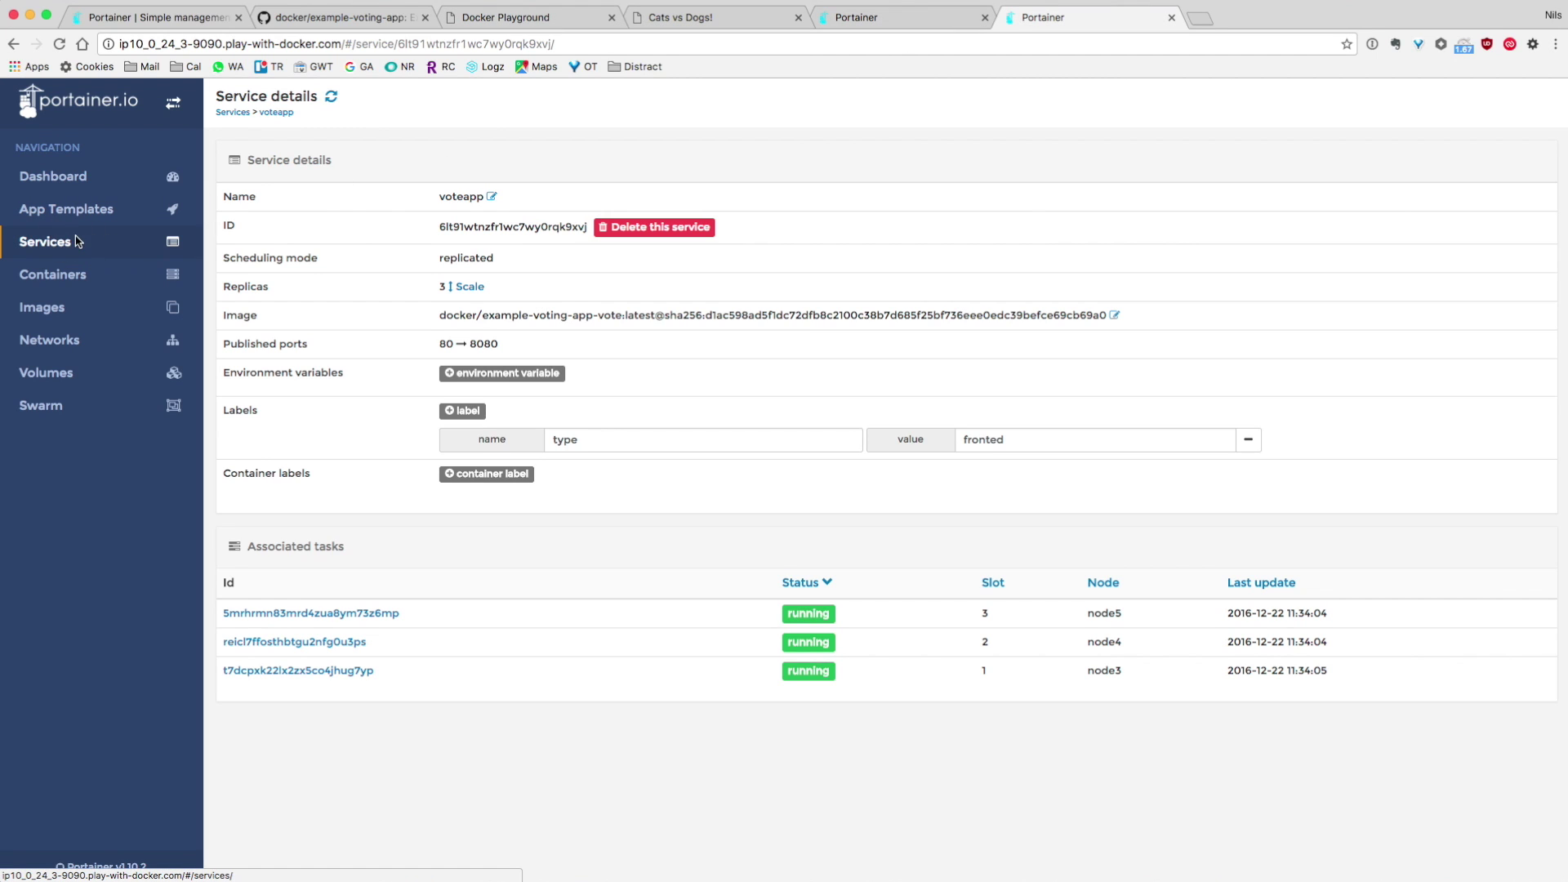
click(77, 242)
click(371, 204)
click(405, 172)
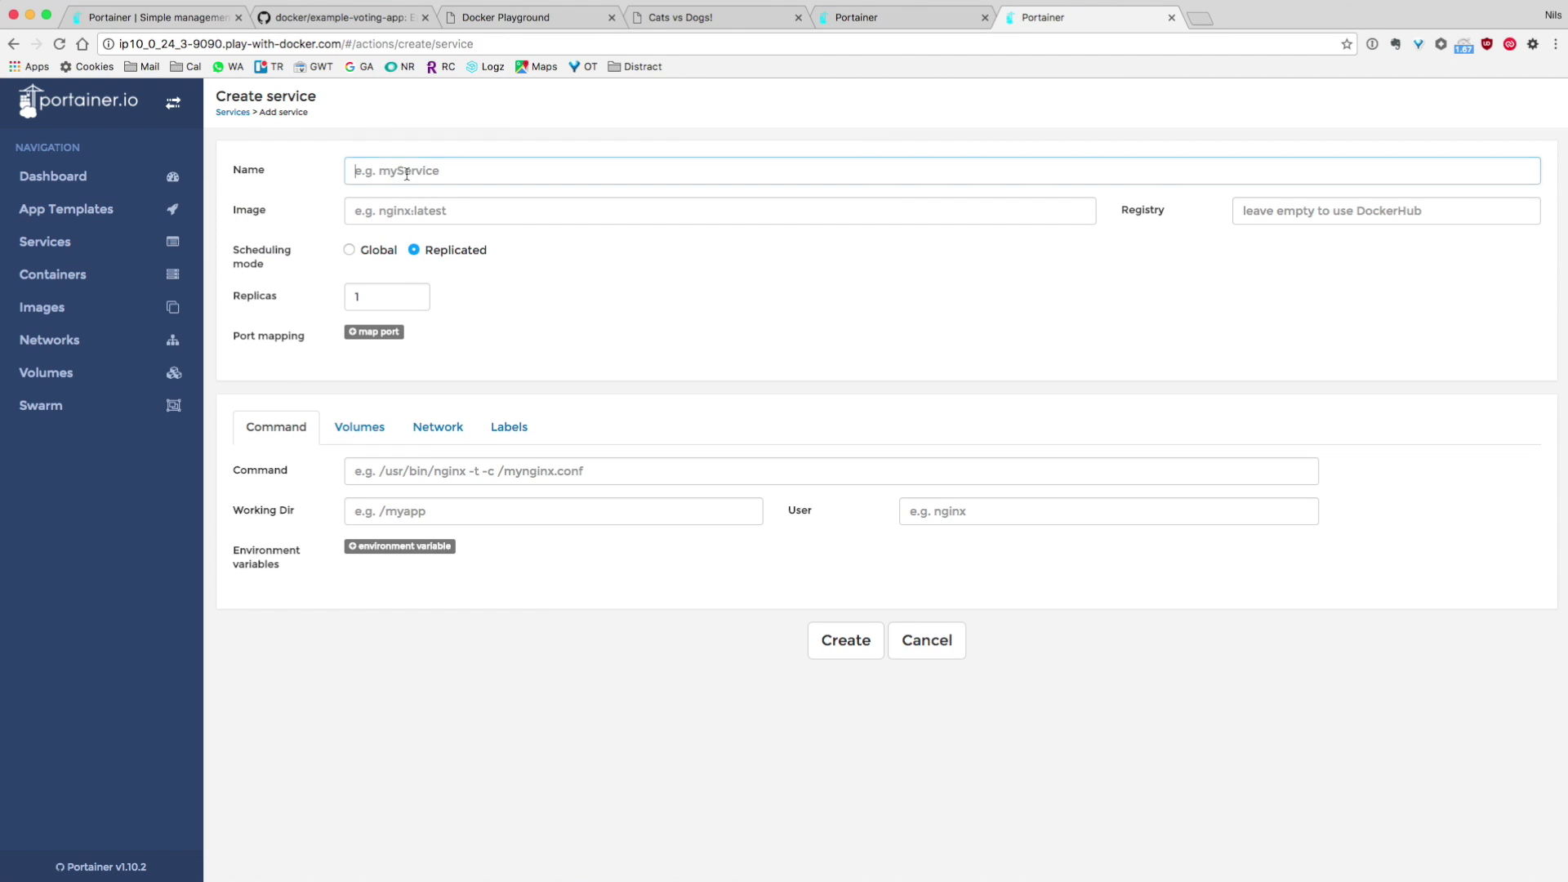
text(redis)
key(Tab)
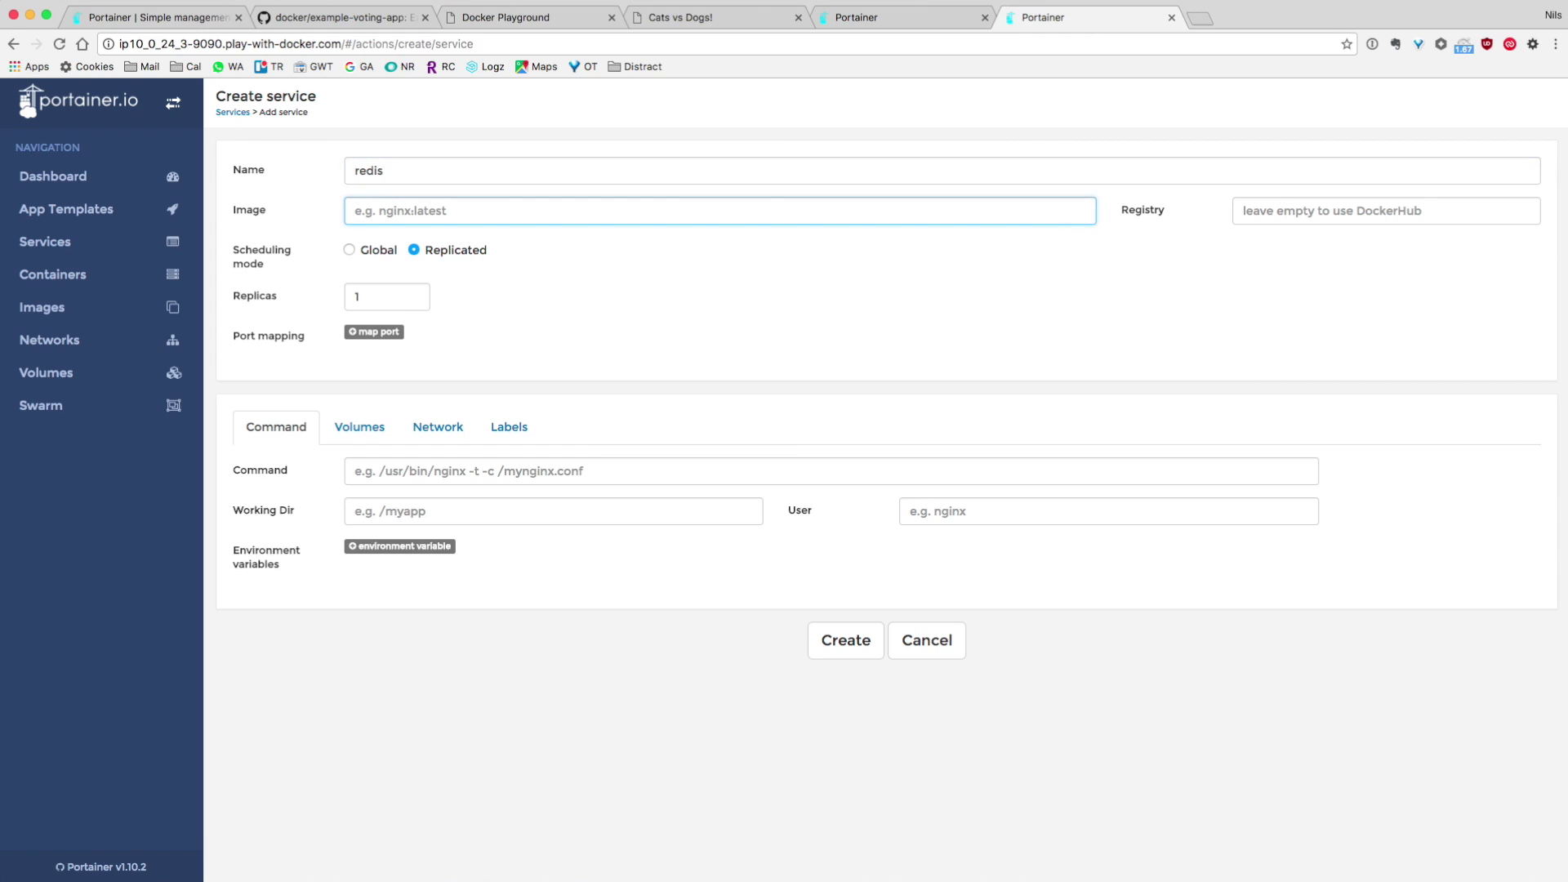
text(redis)
click(368, 333)
click(368, 333)
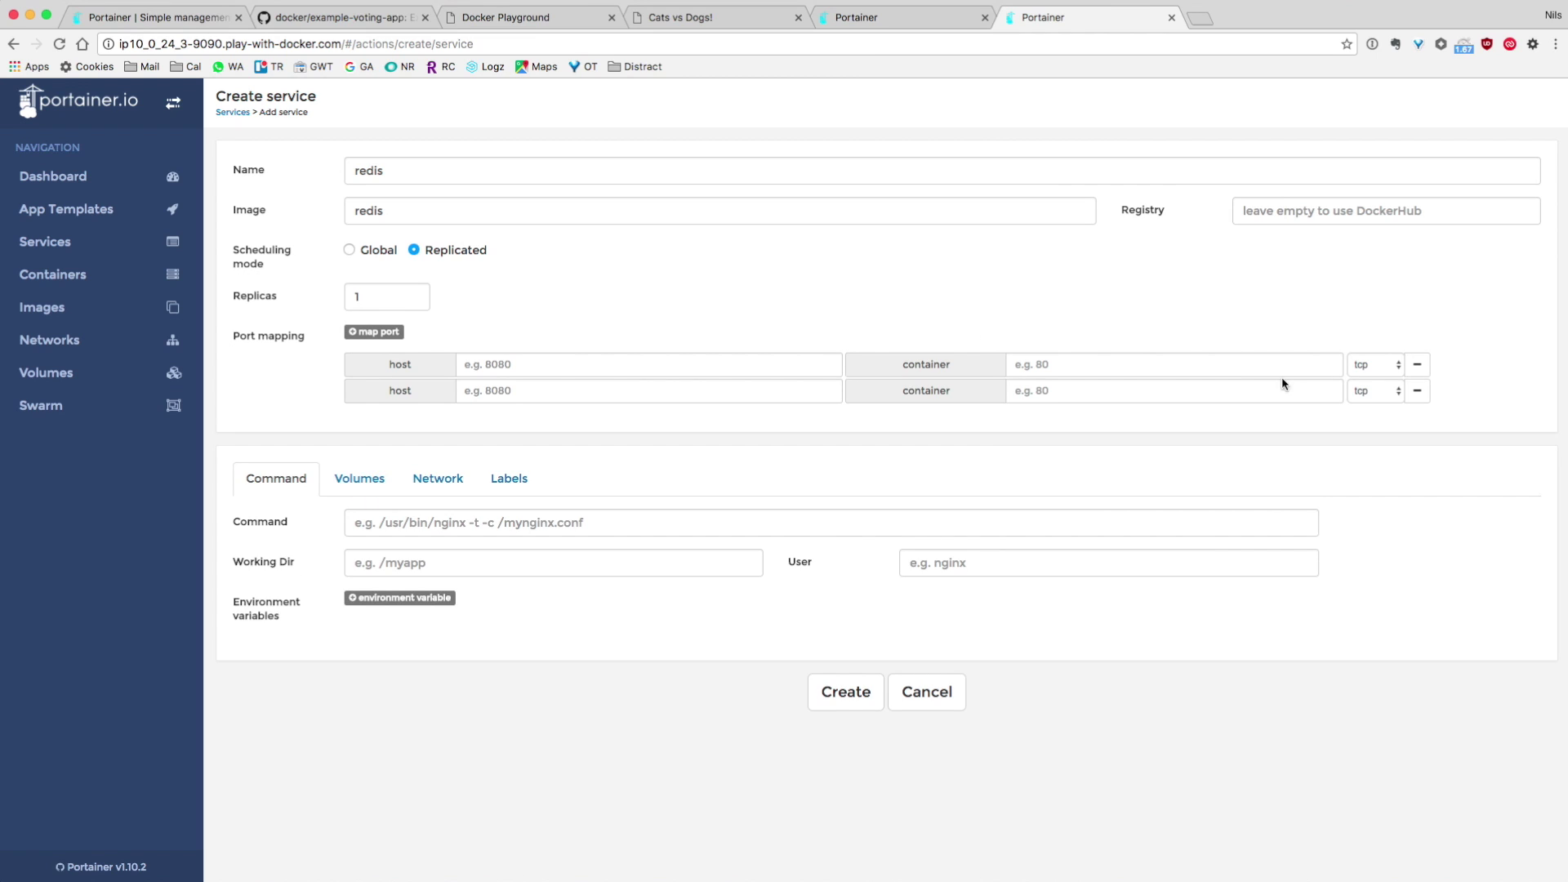
click(1422, 381)
click(1422, 379)
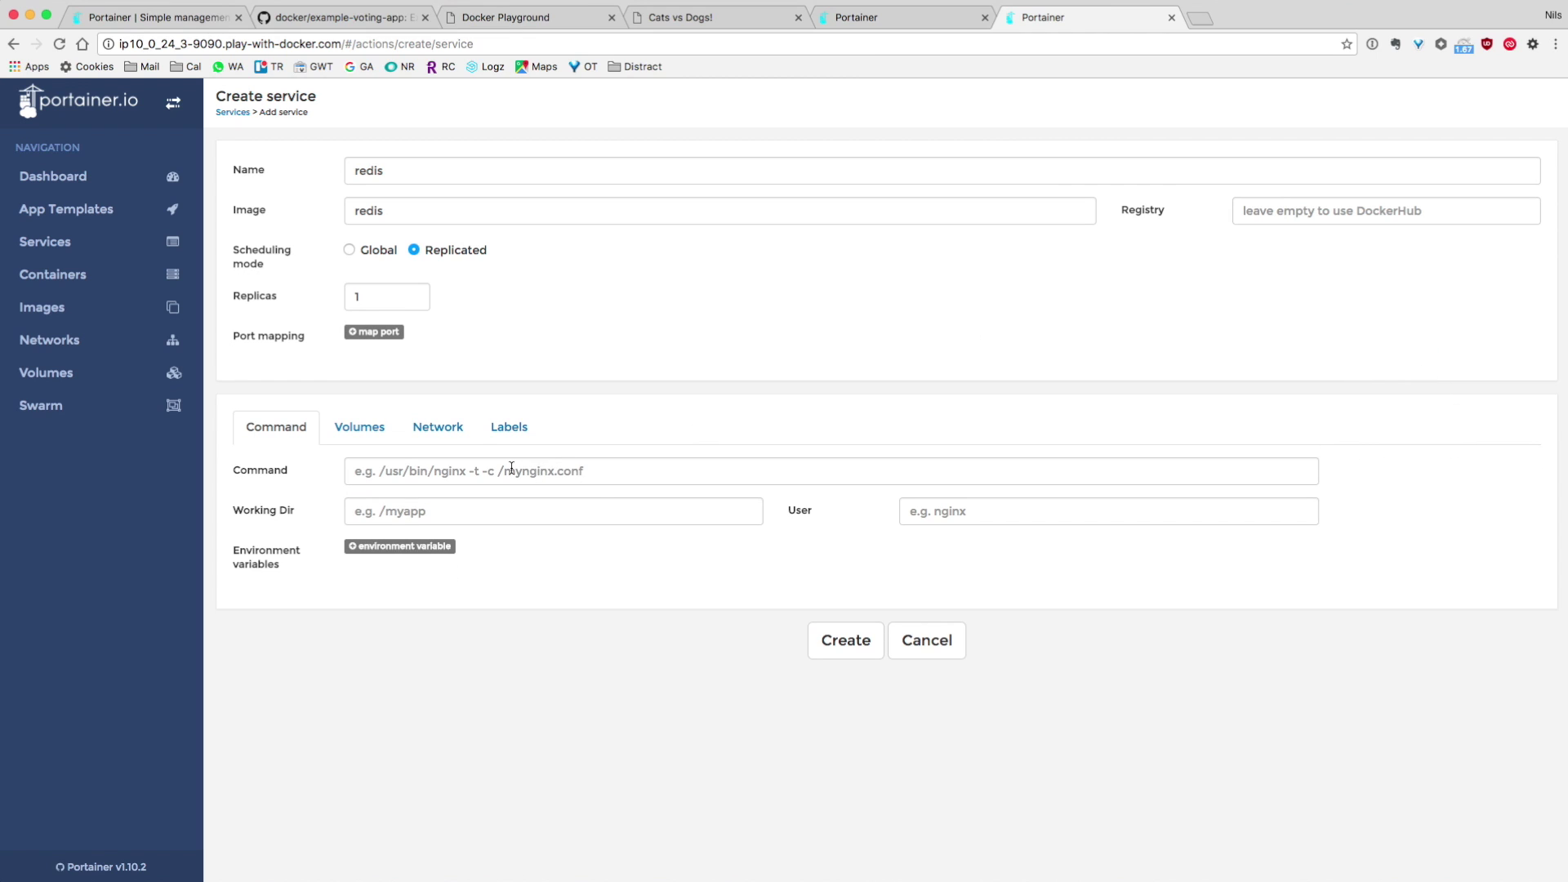
Choose a network for the redis service and create the service
click(441, 429)
click(392, 472)
click(390, 474)
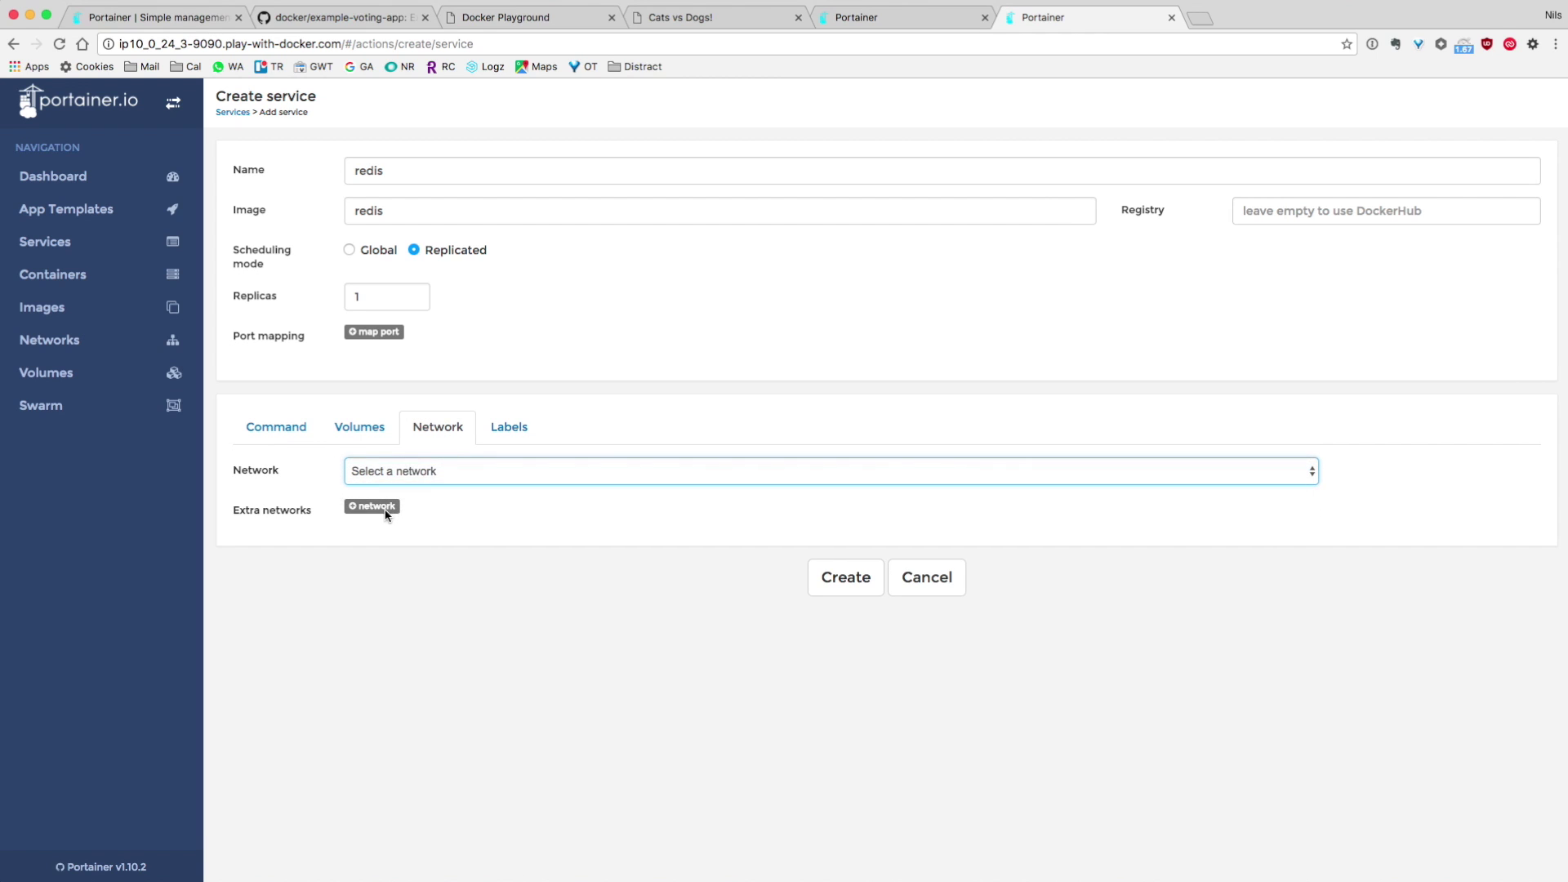
click(840, 590)
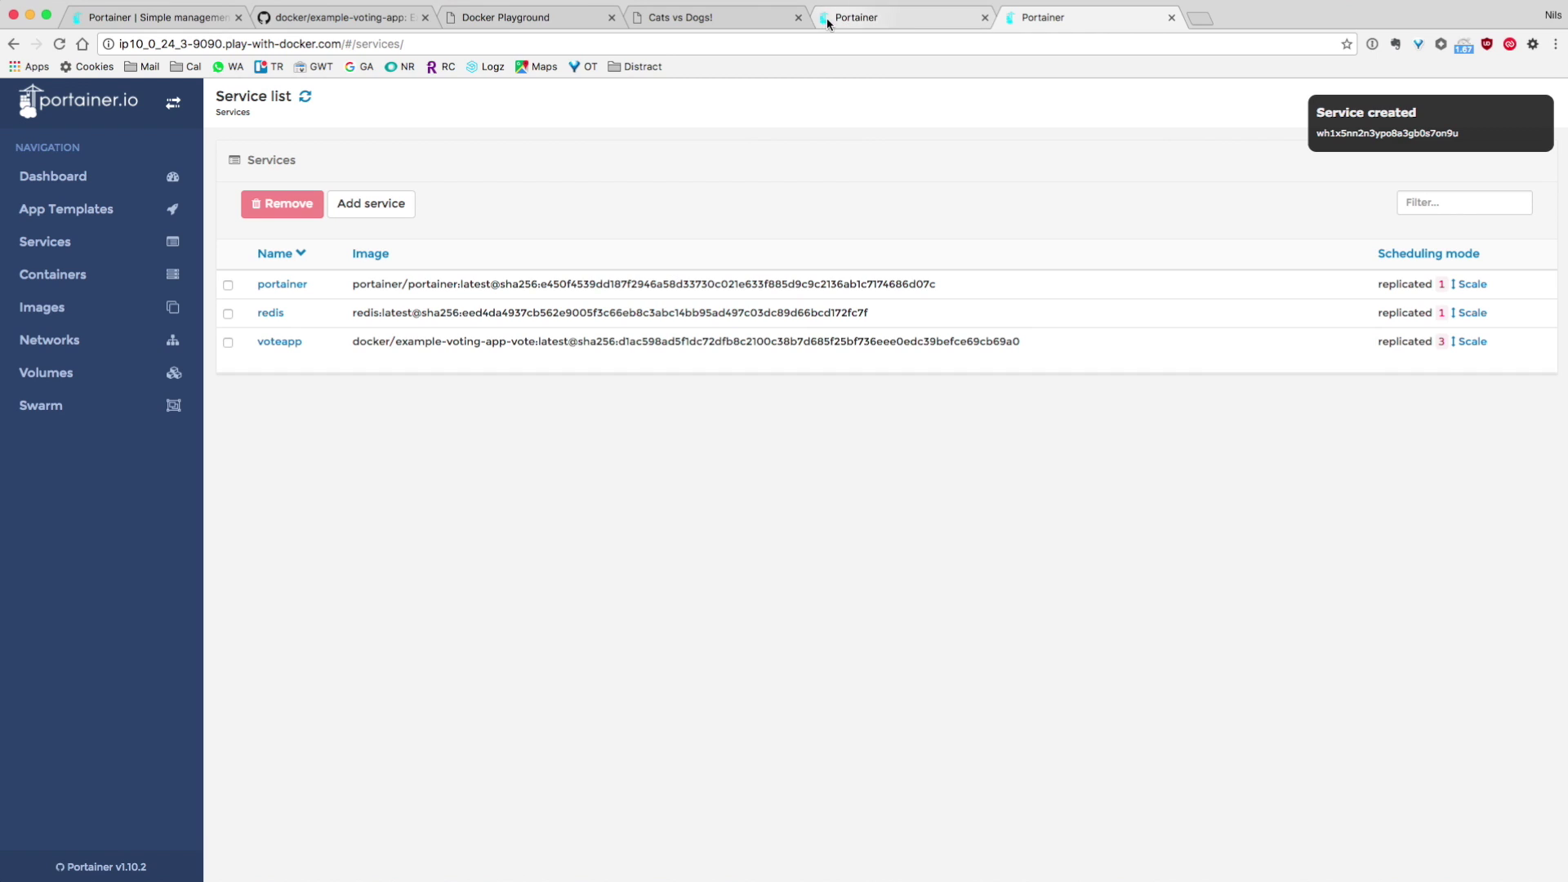
Examine the redis service details and its slot 1 task, refreshing the status, and return to the service details
click(272, 313)
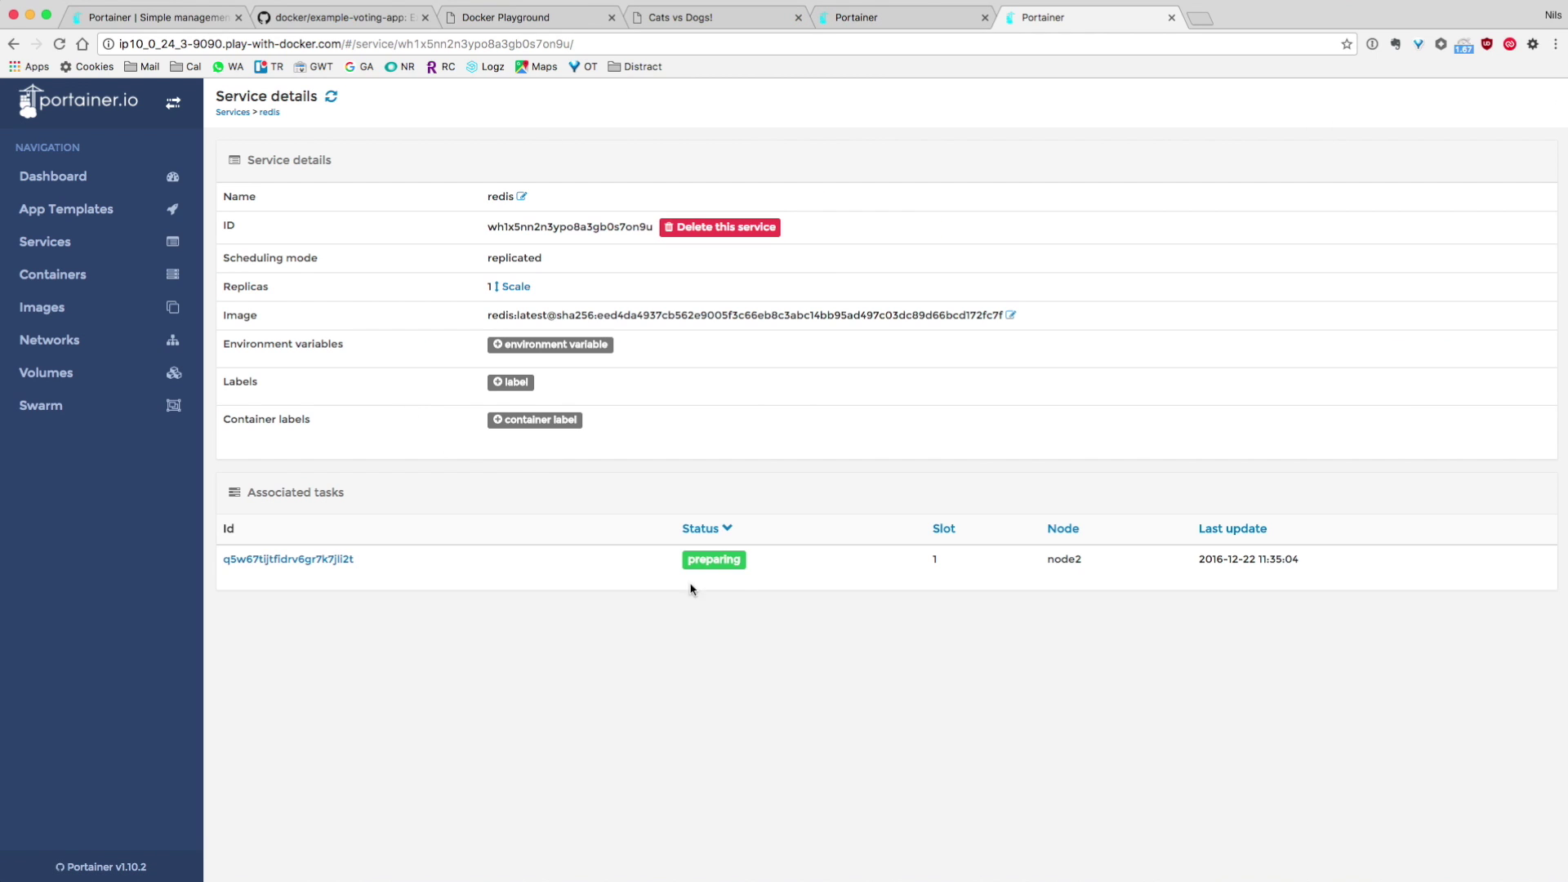
click(61, 49)
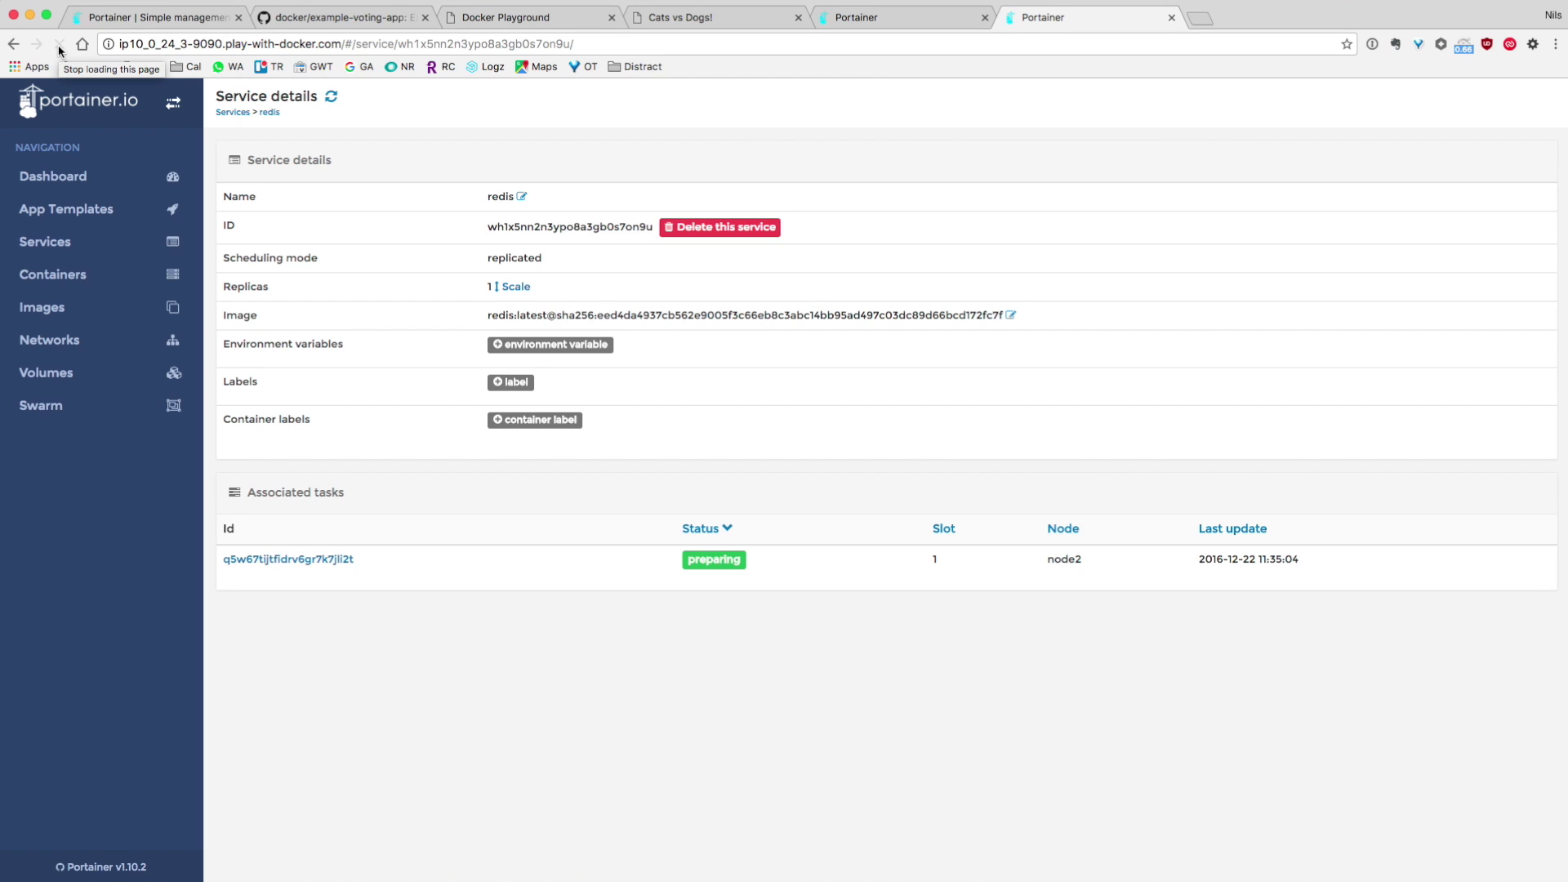
click(300, 562)
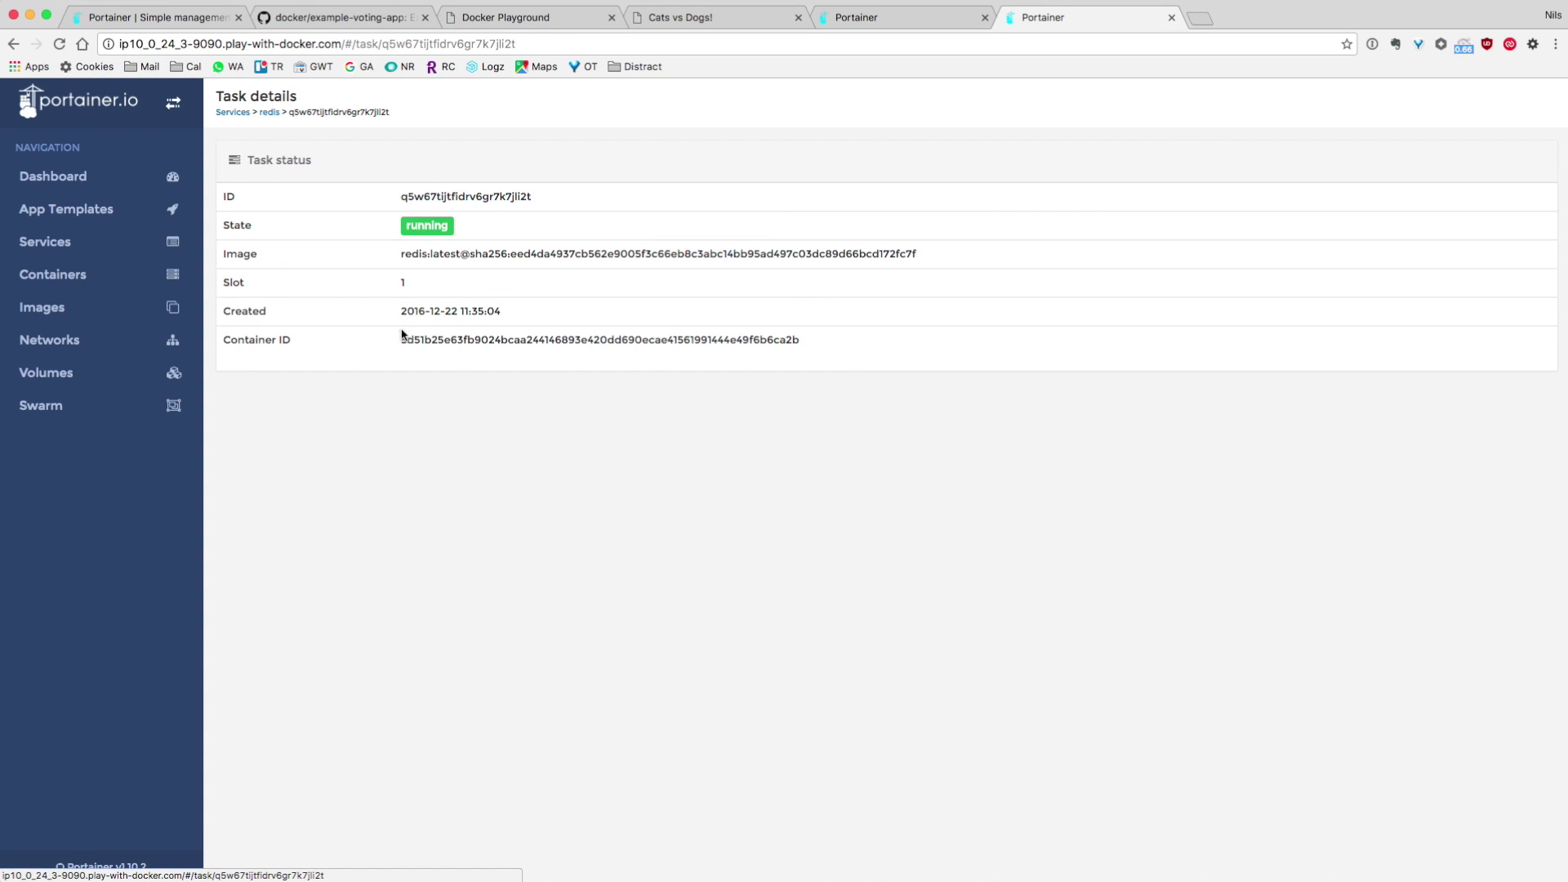
click(272, 115)
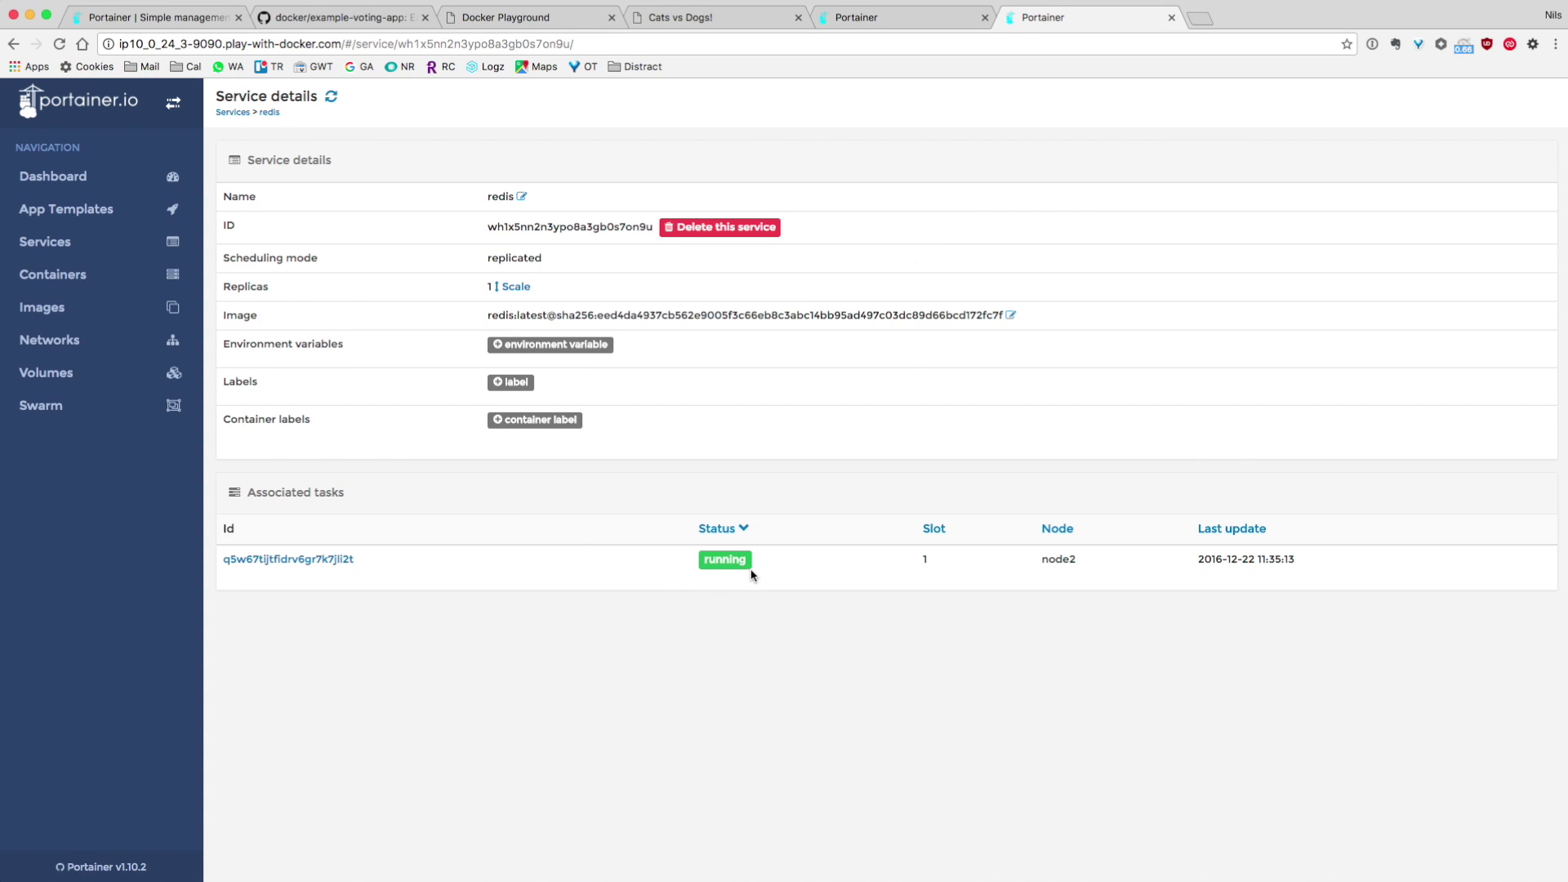
Reload the Cats vs Dogs voting page and vote for Cats
click(670, 18)
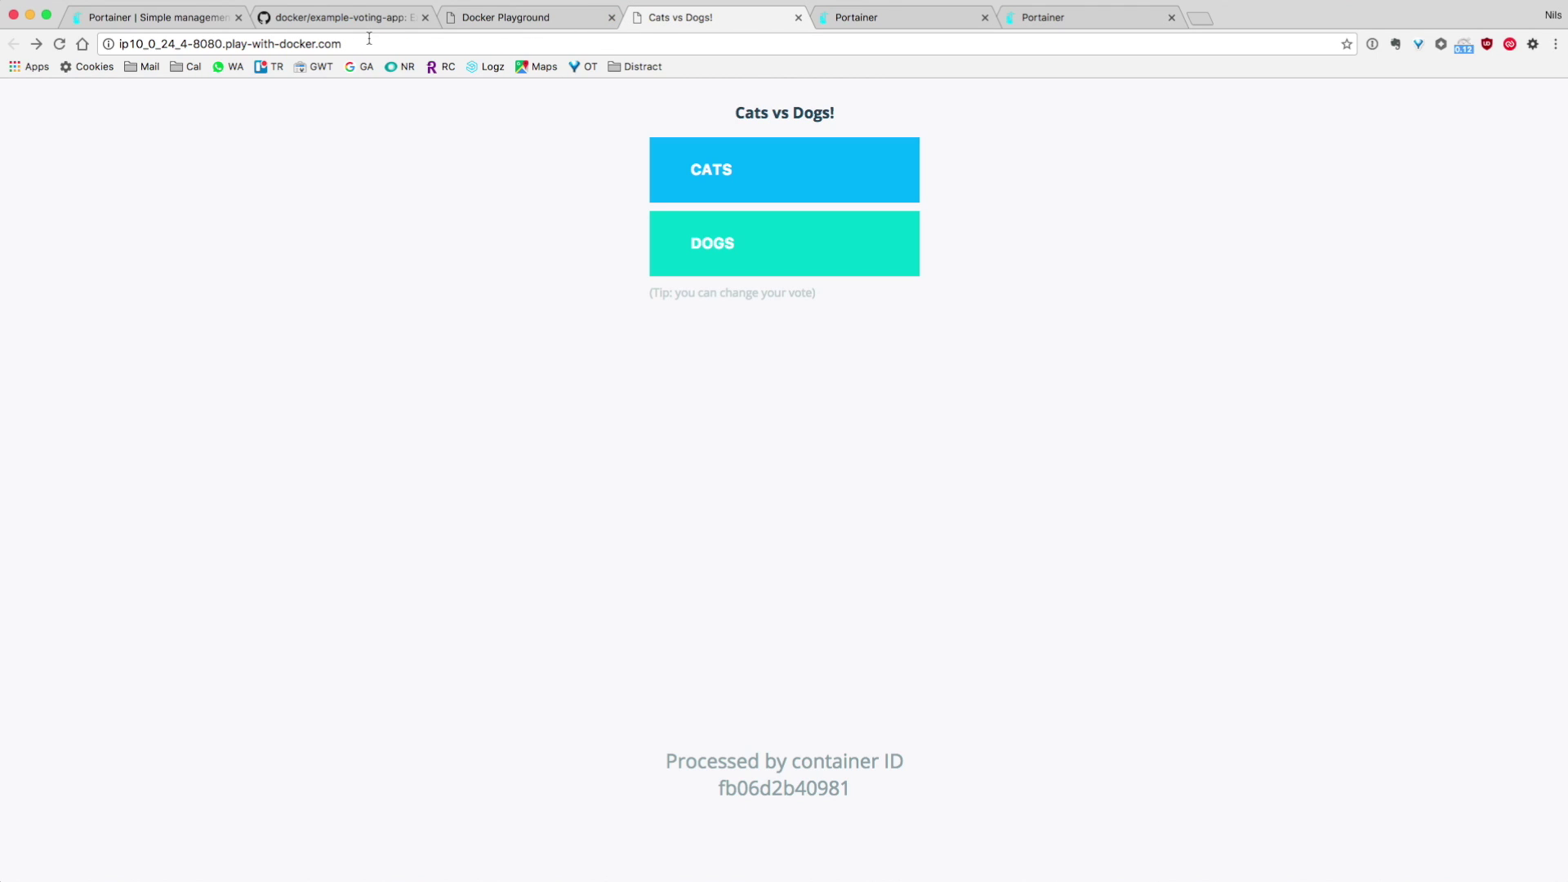
key(super+r)
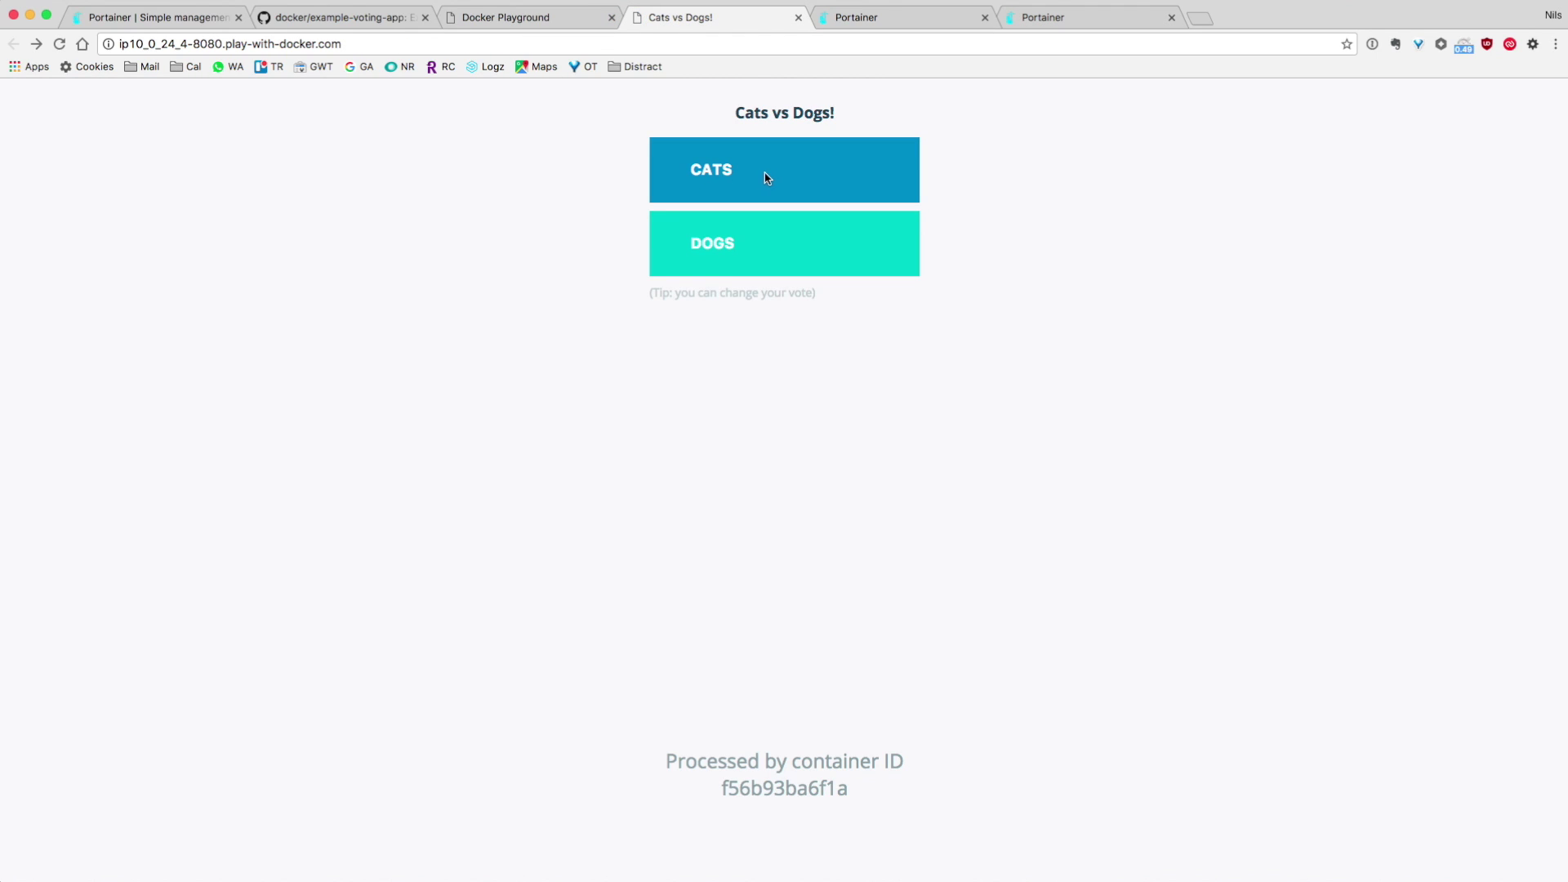
click(736, 169)
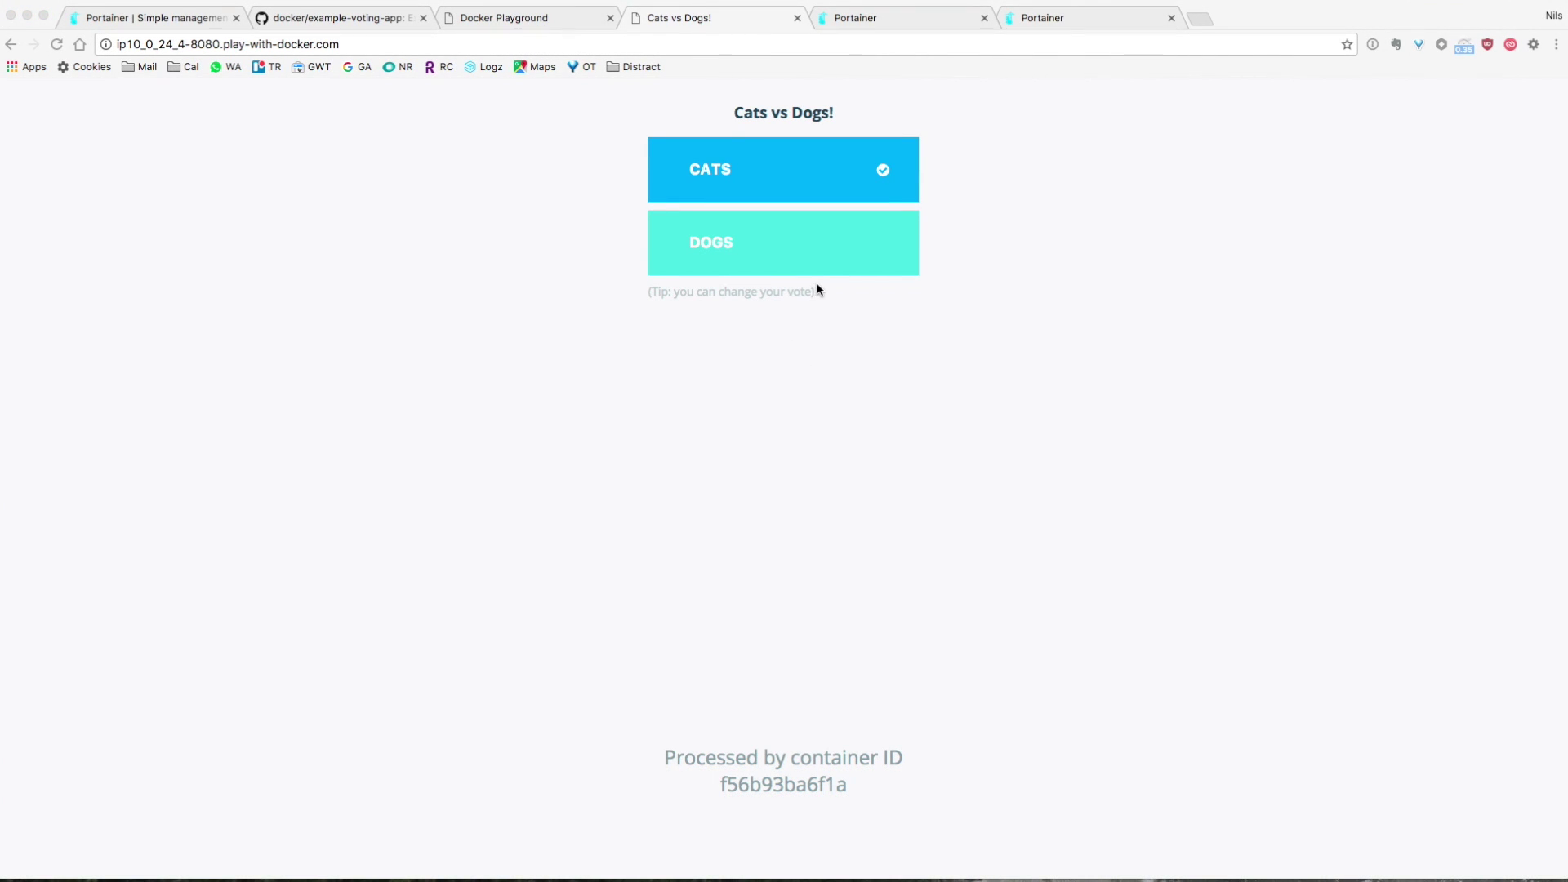
Return to the swarm Portainer and create an overlay network named result
click(1056, 21)
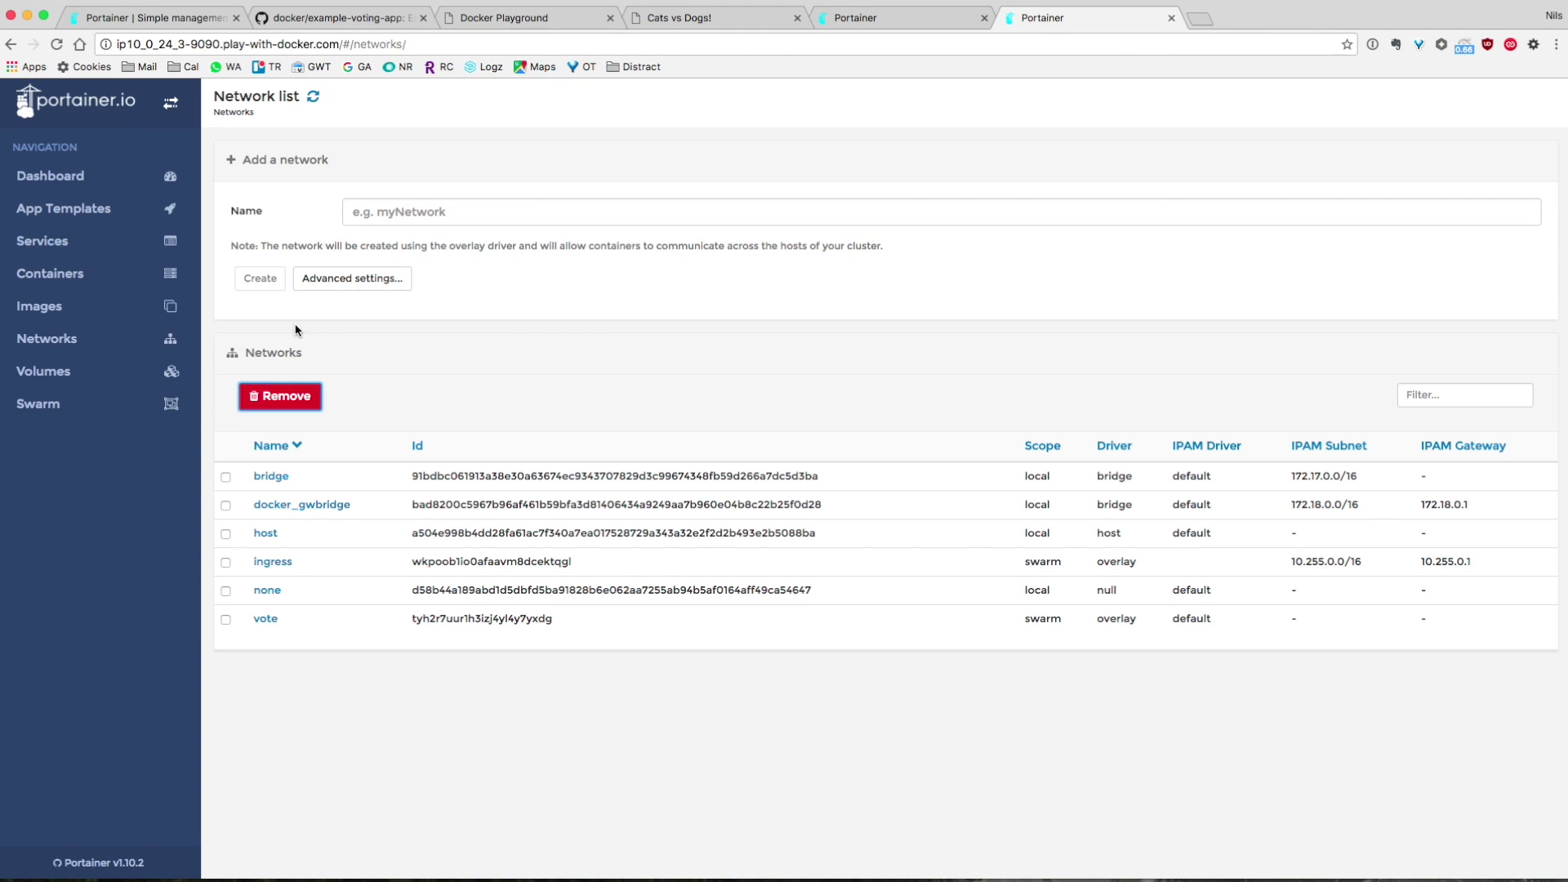
click(92, 343)
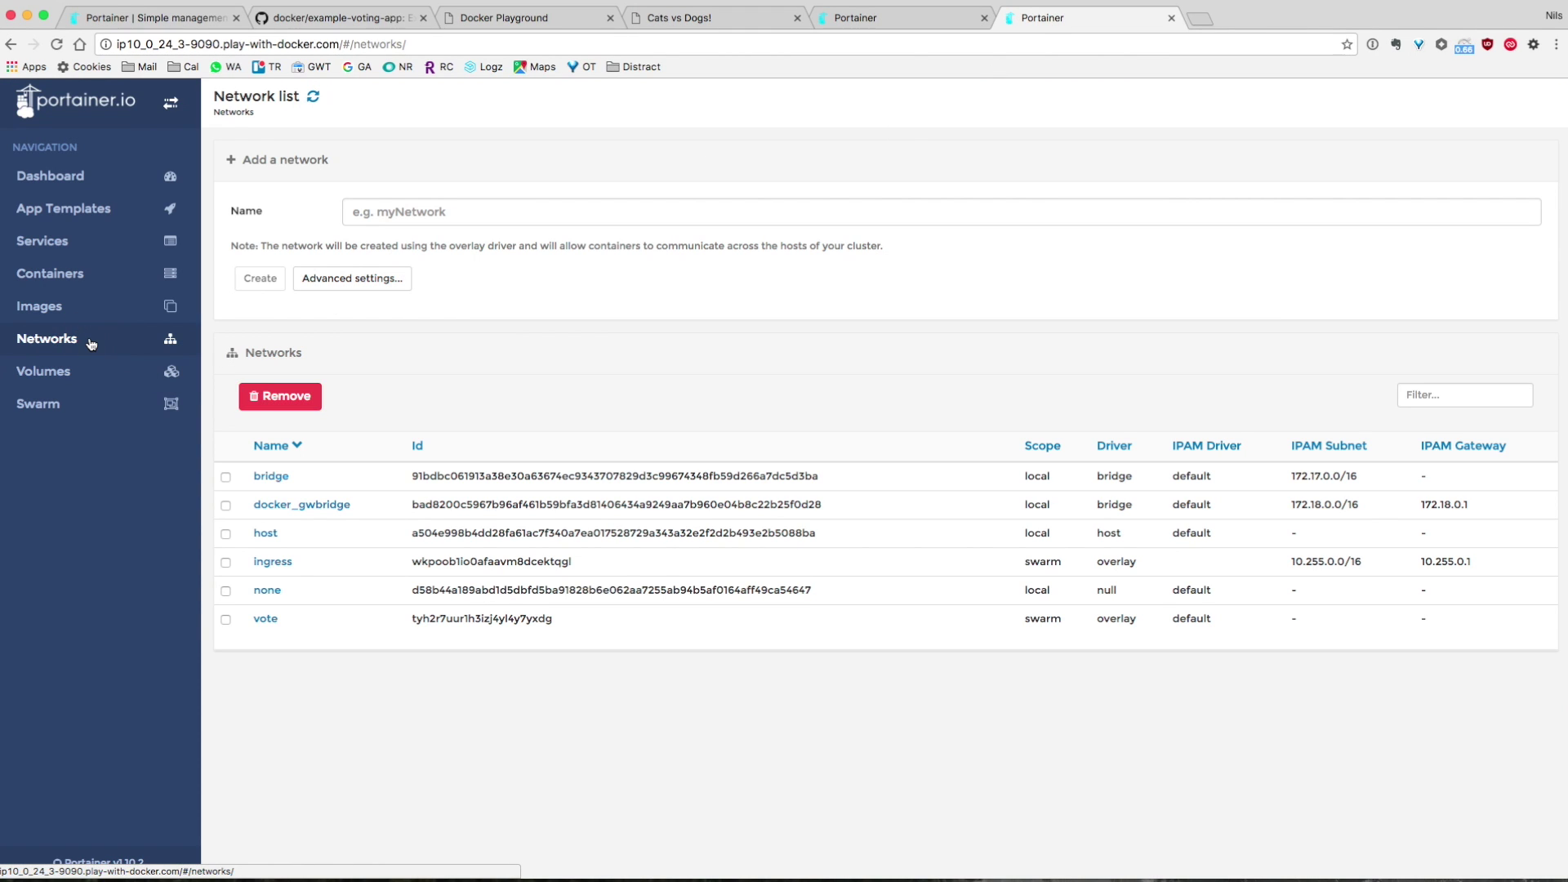
click(441, 213)
text(result)
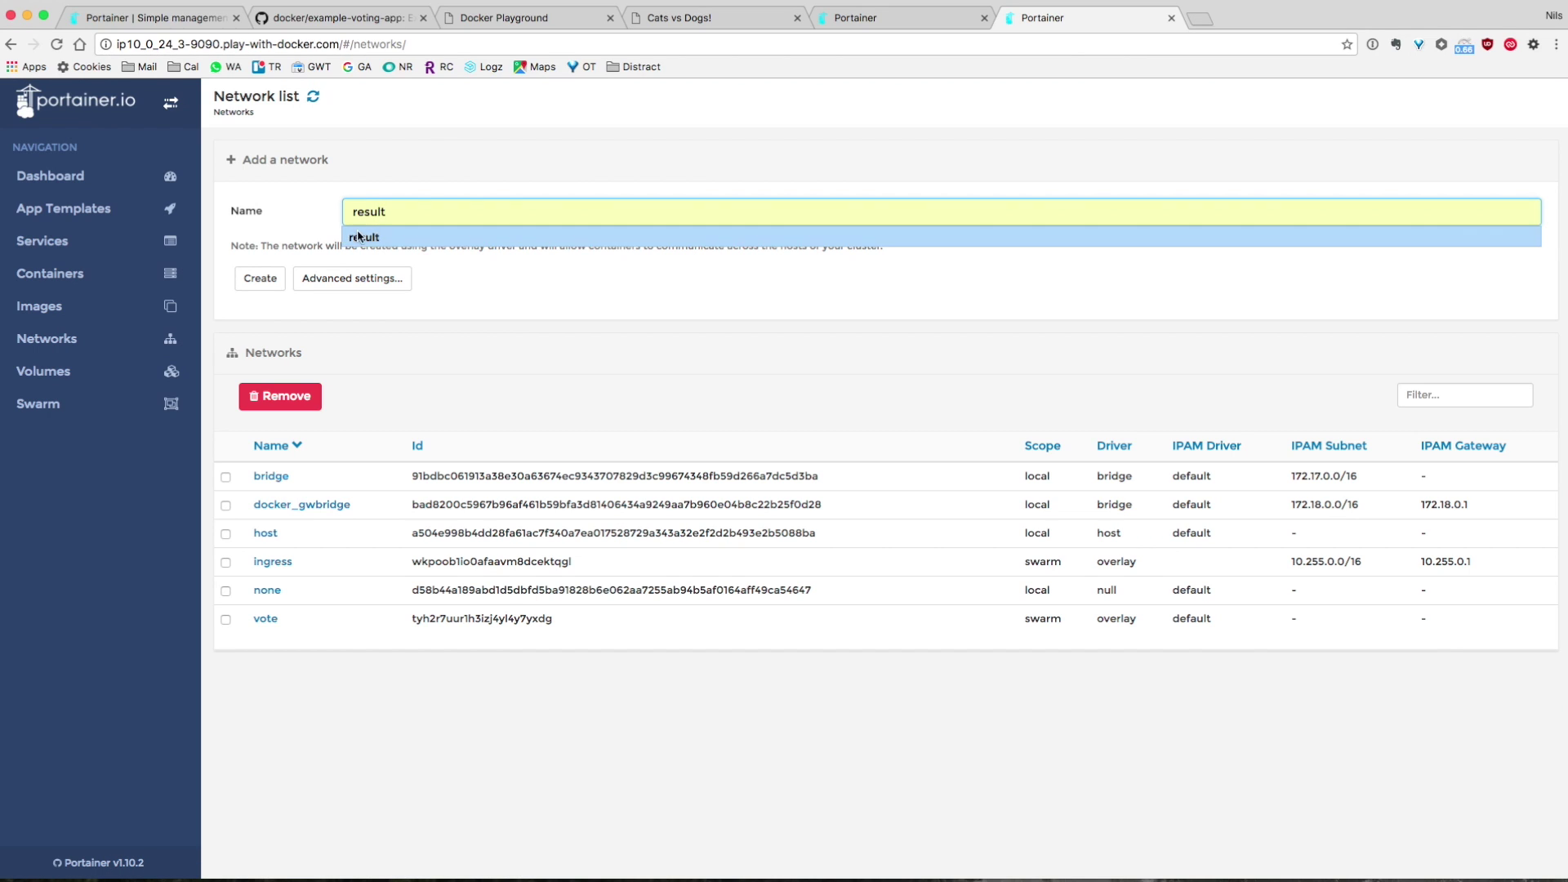
click(260, 277)
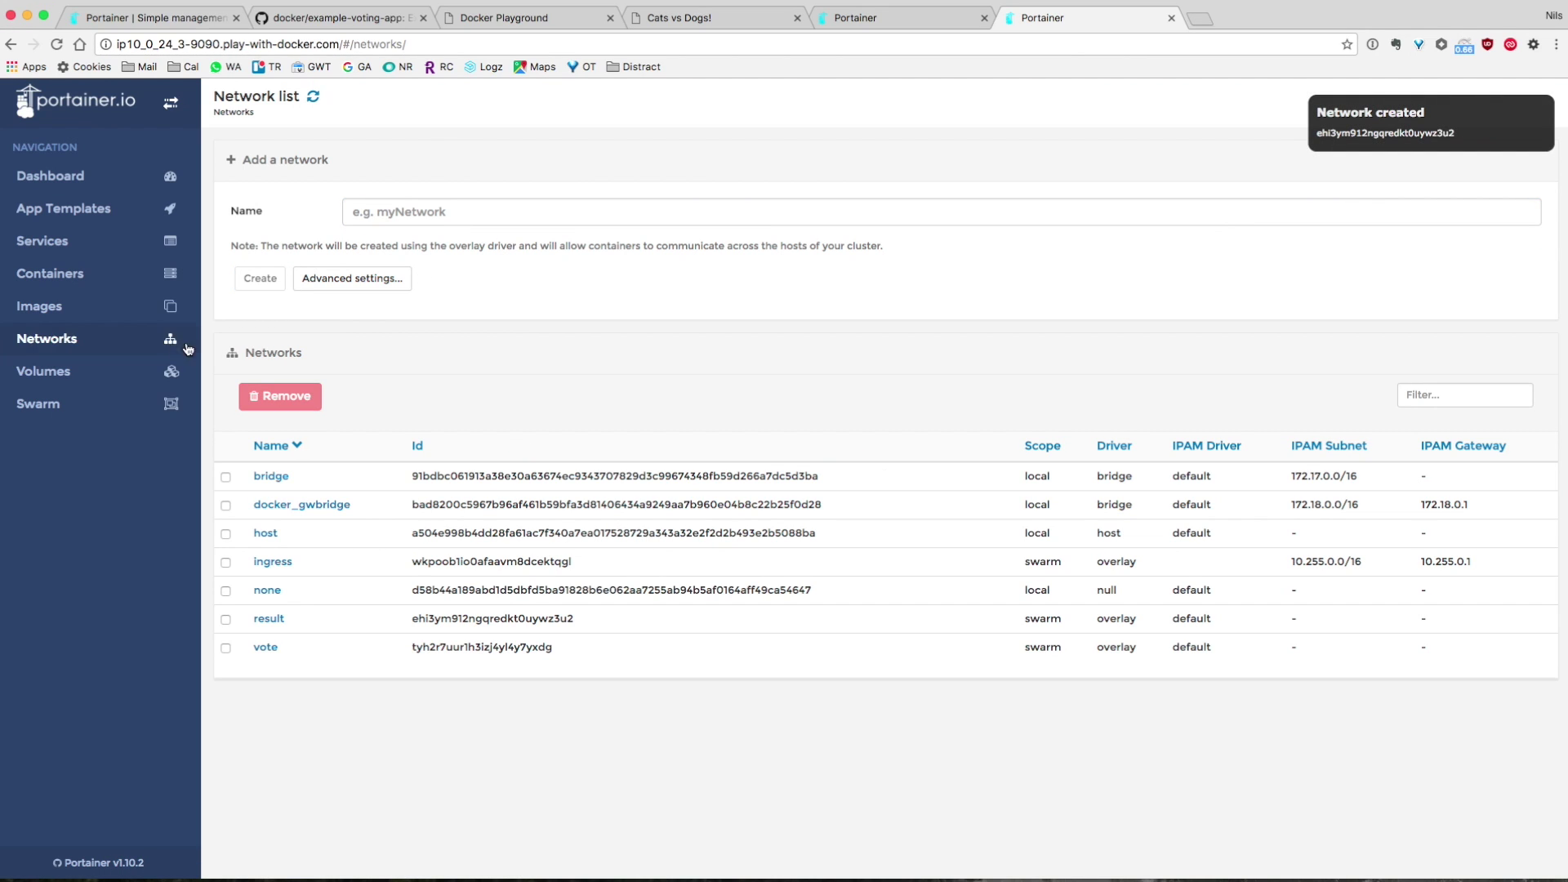
Start a new service named db from image postgres
click(71, 241)
click(386, 207)
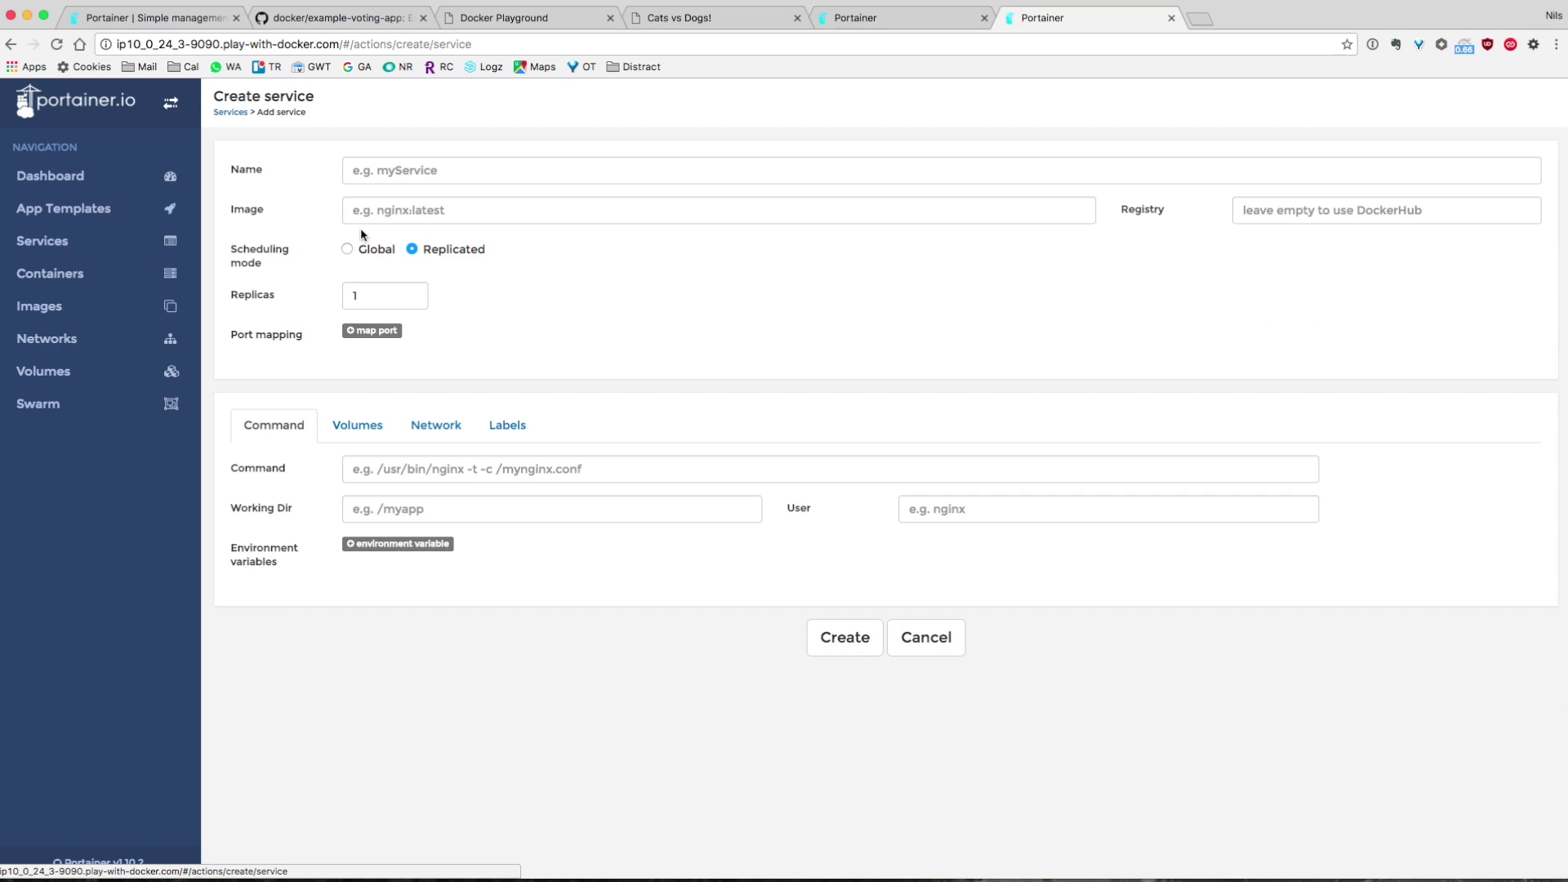
text(db)
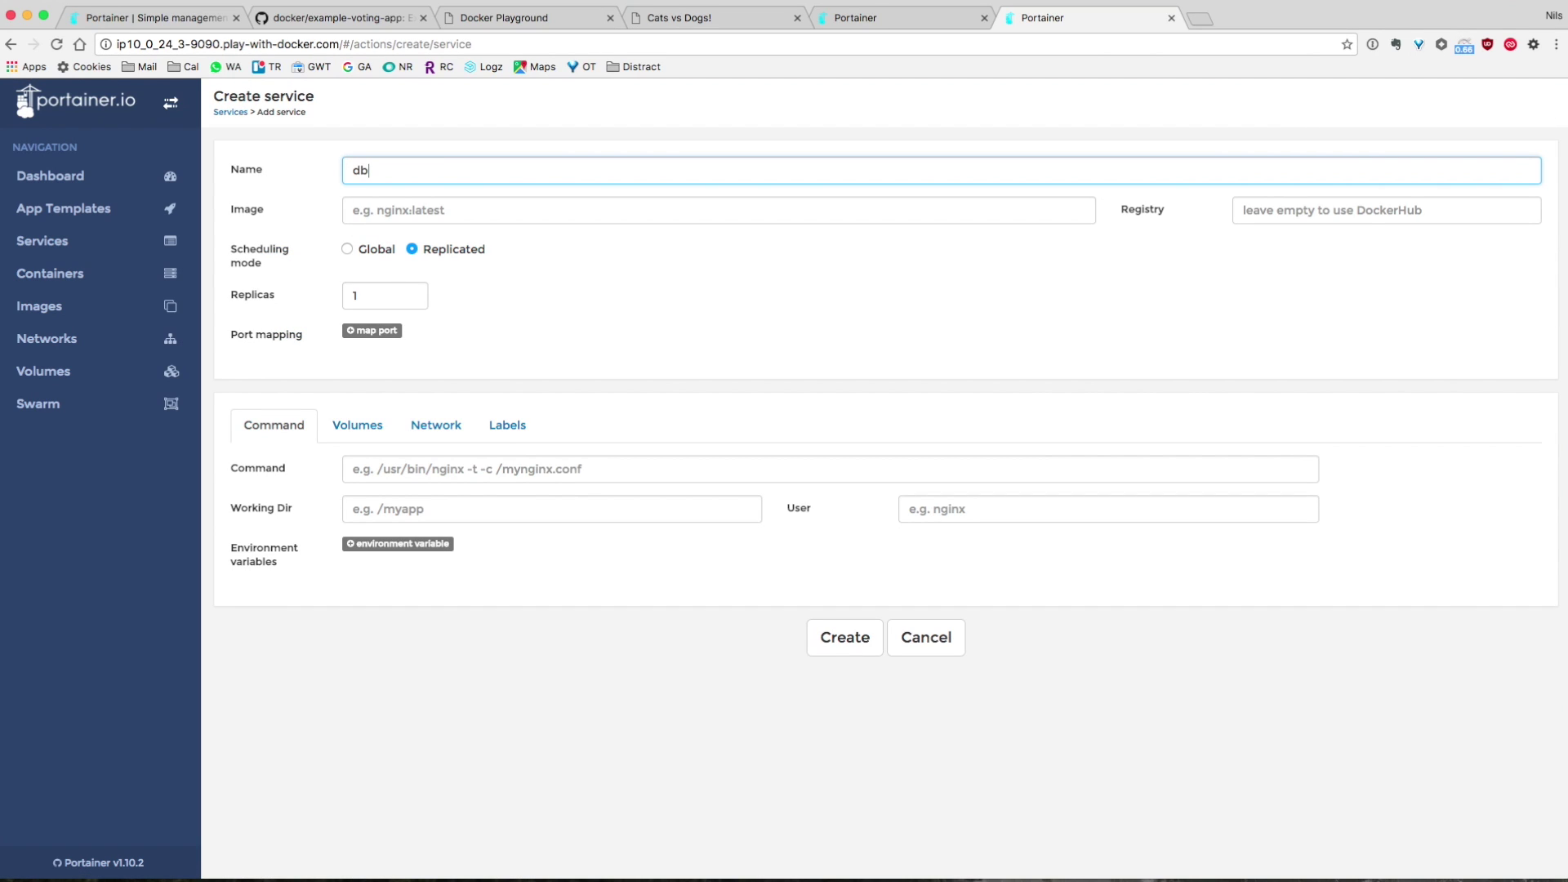
key(Tab)
text(pos)
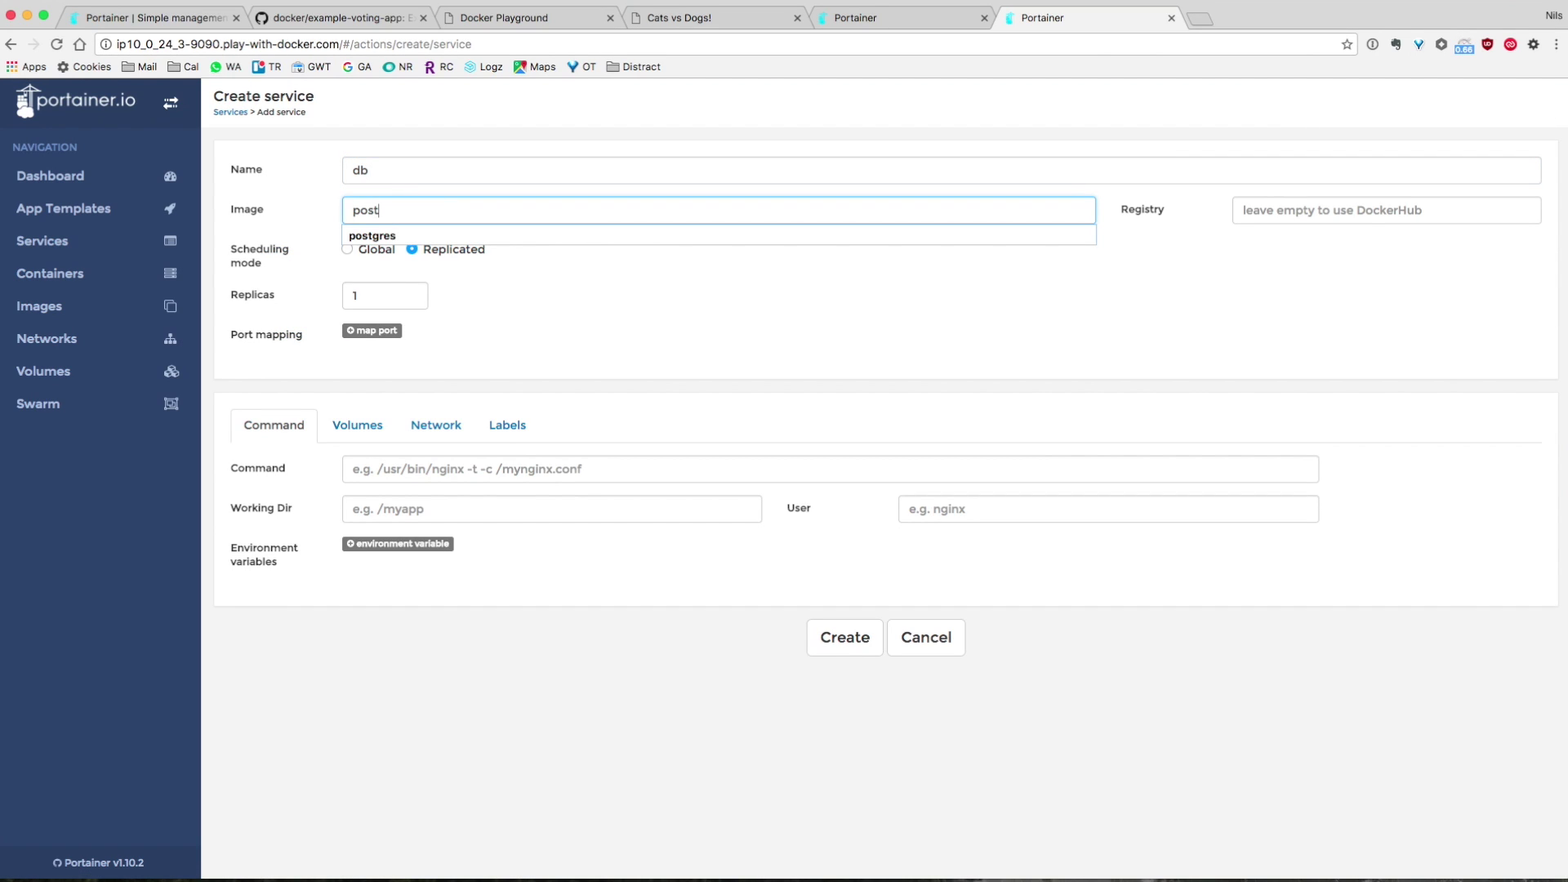
click(546, 304)
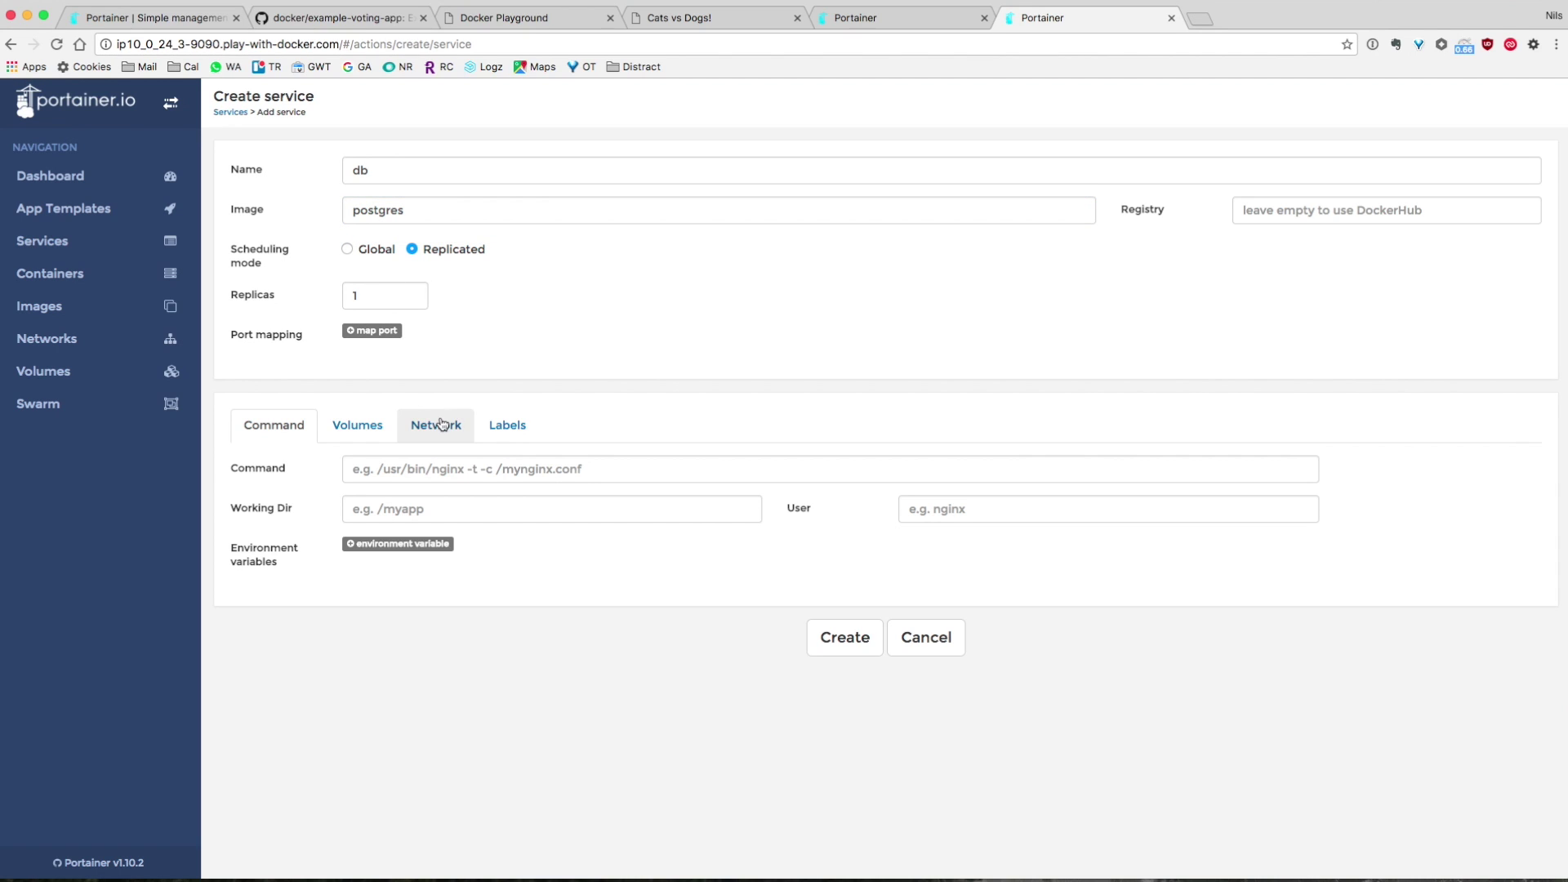
Create the db service on the result network and open its details
click(438, 425)
click(391, 469)
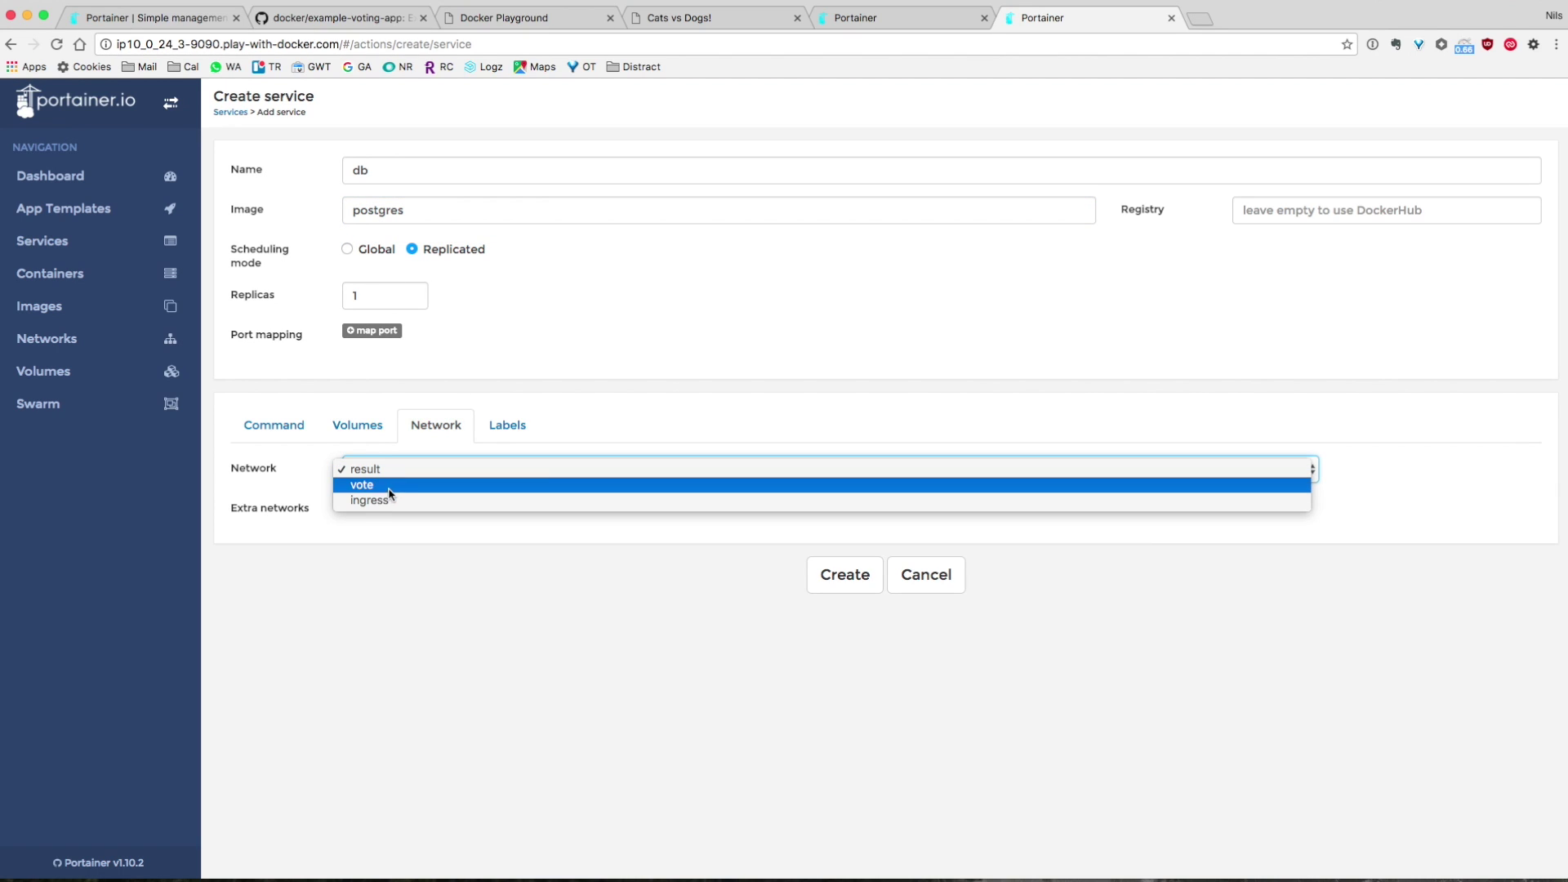
click(516, 520)
click(849, 577)
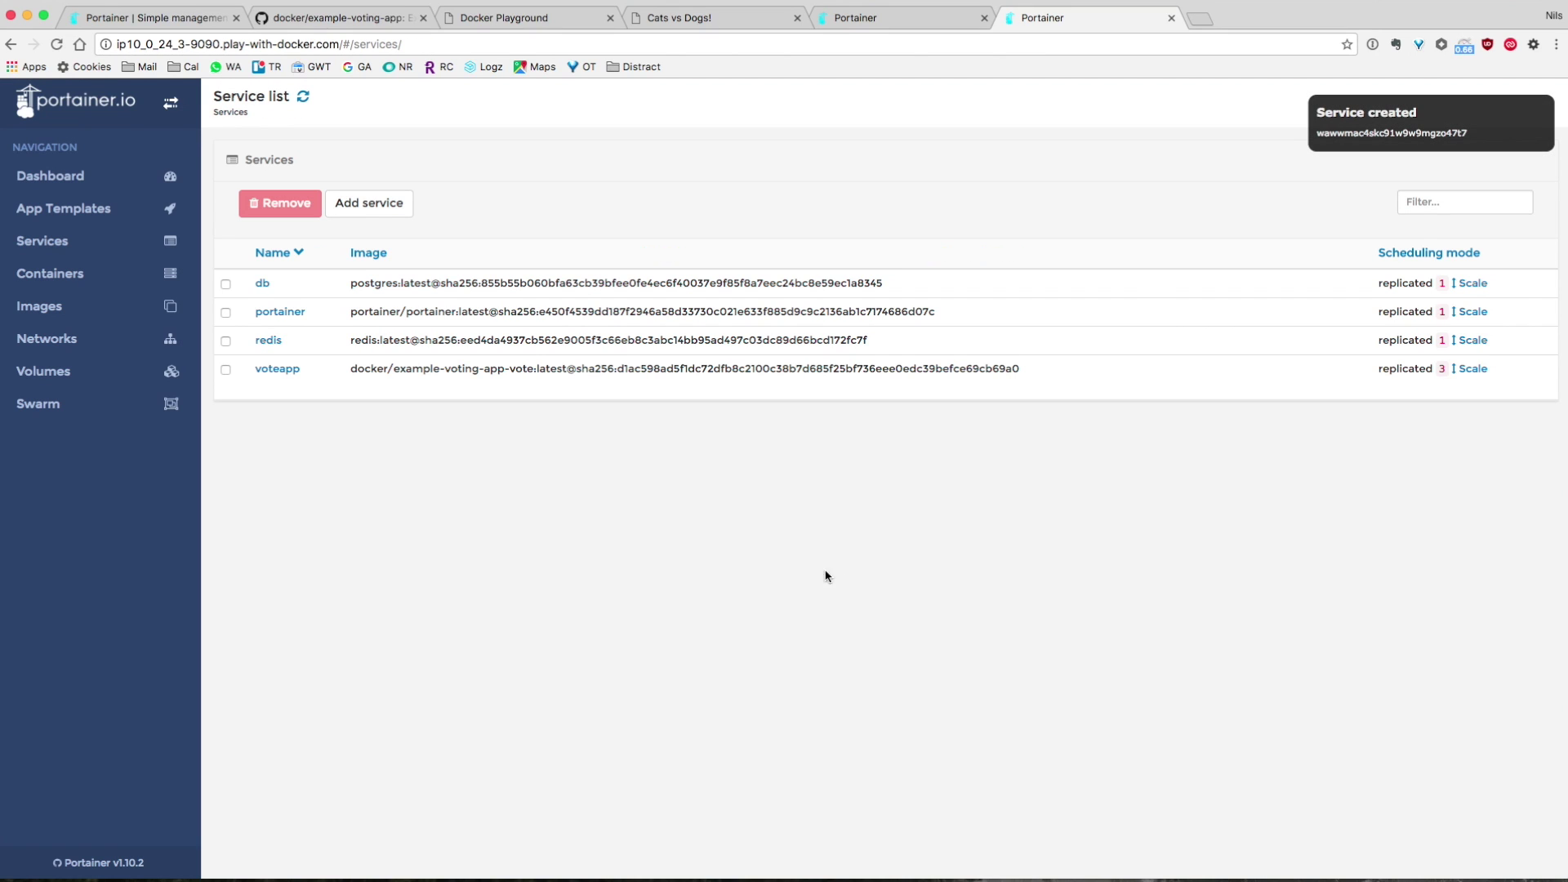
click(261, 285)
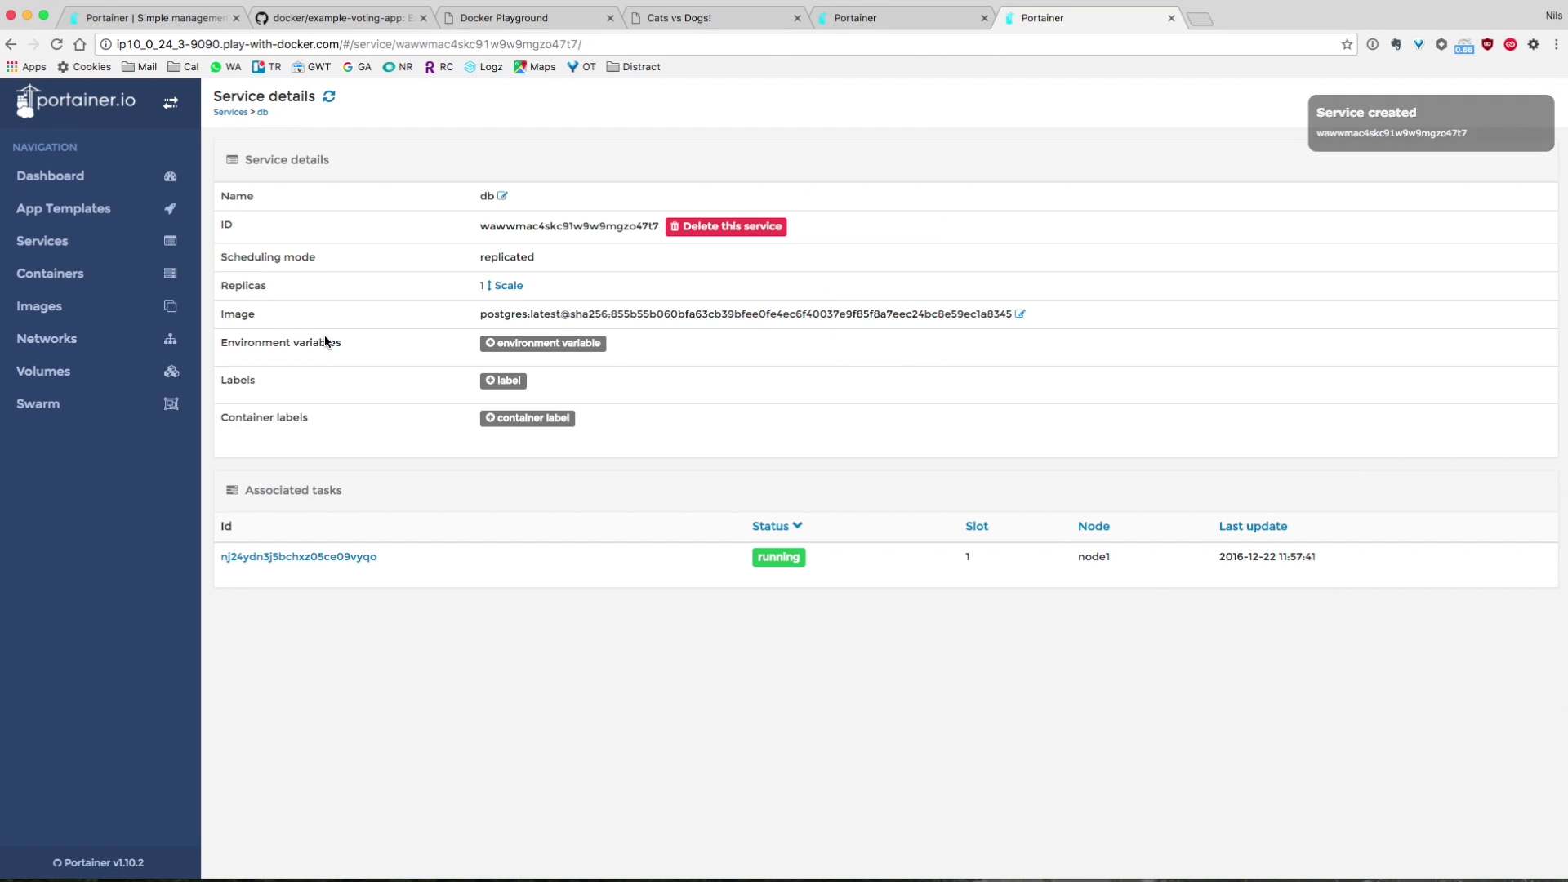
Start a new service named resultapp from image ndemoor/example-voting-app-result
click(110, 244)
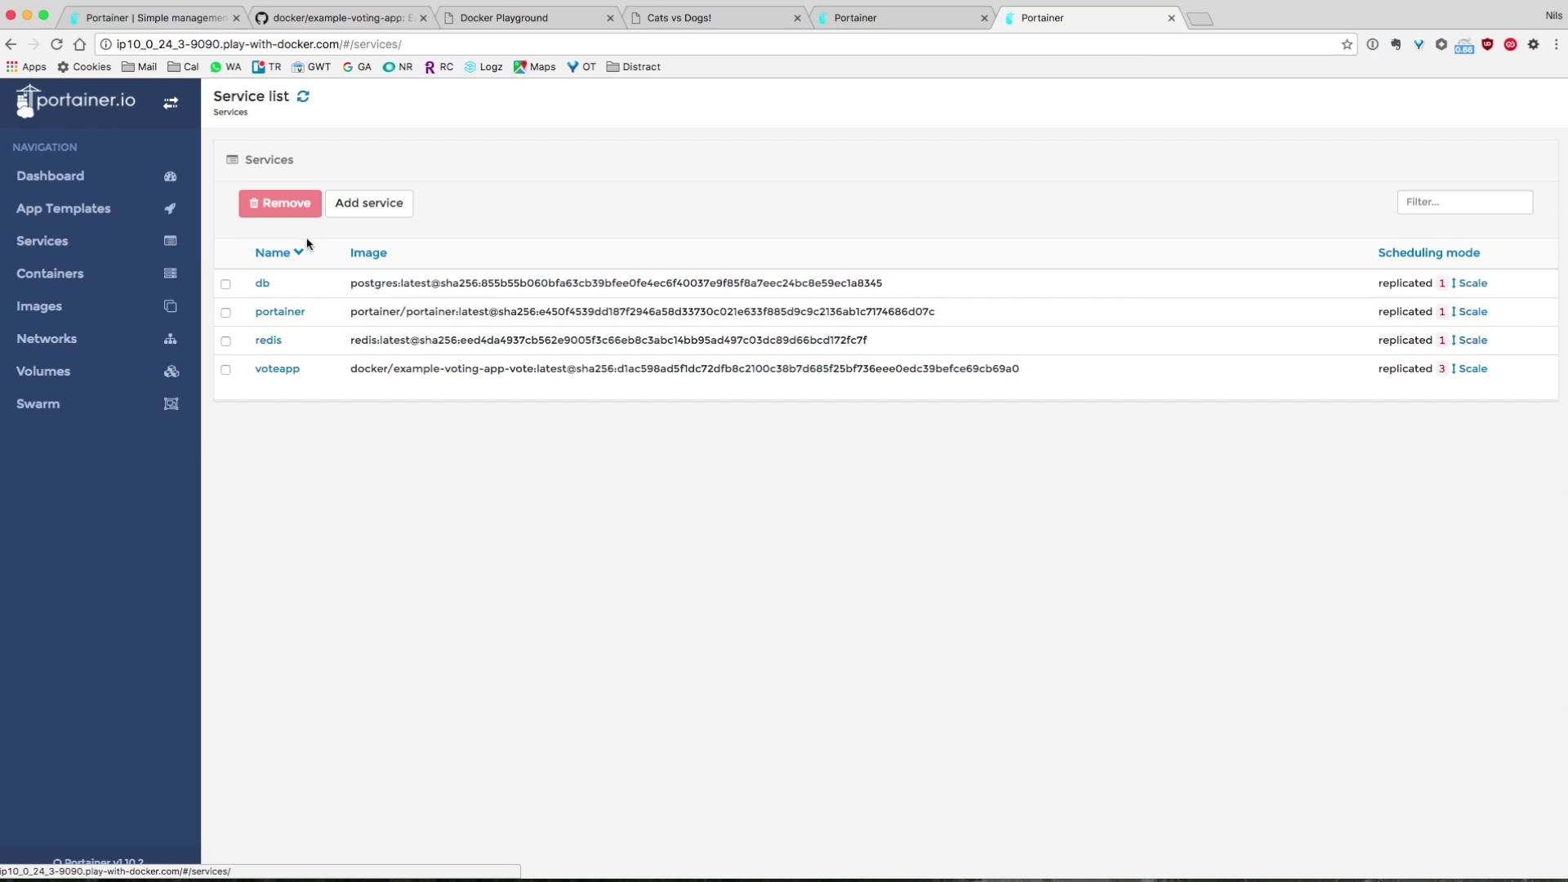
click(368, 208)
click(388, 171)
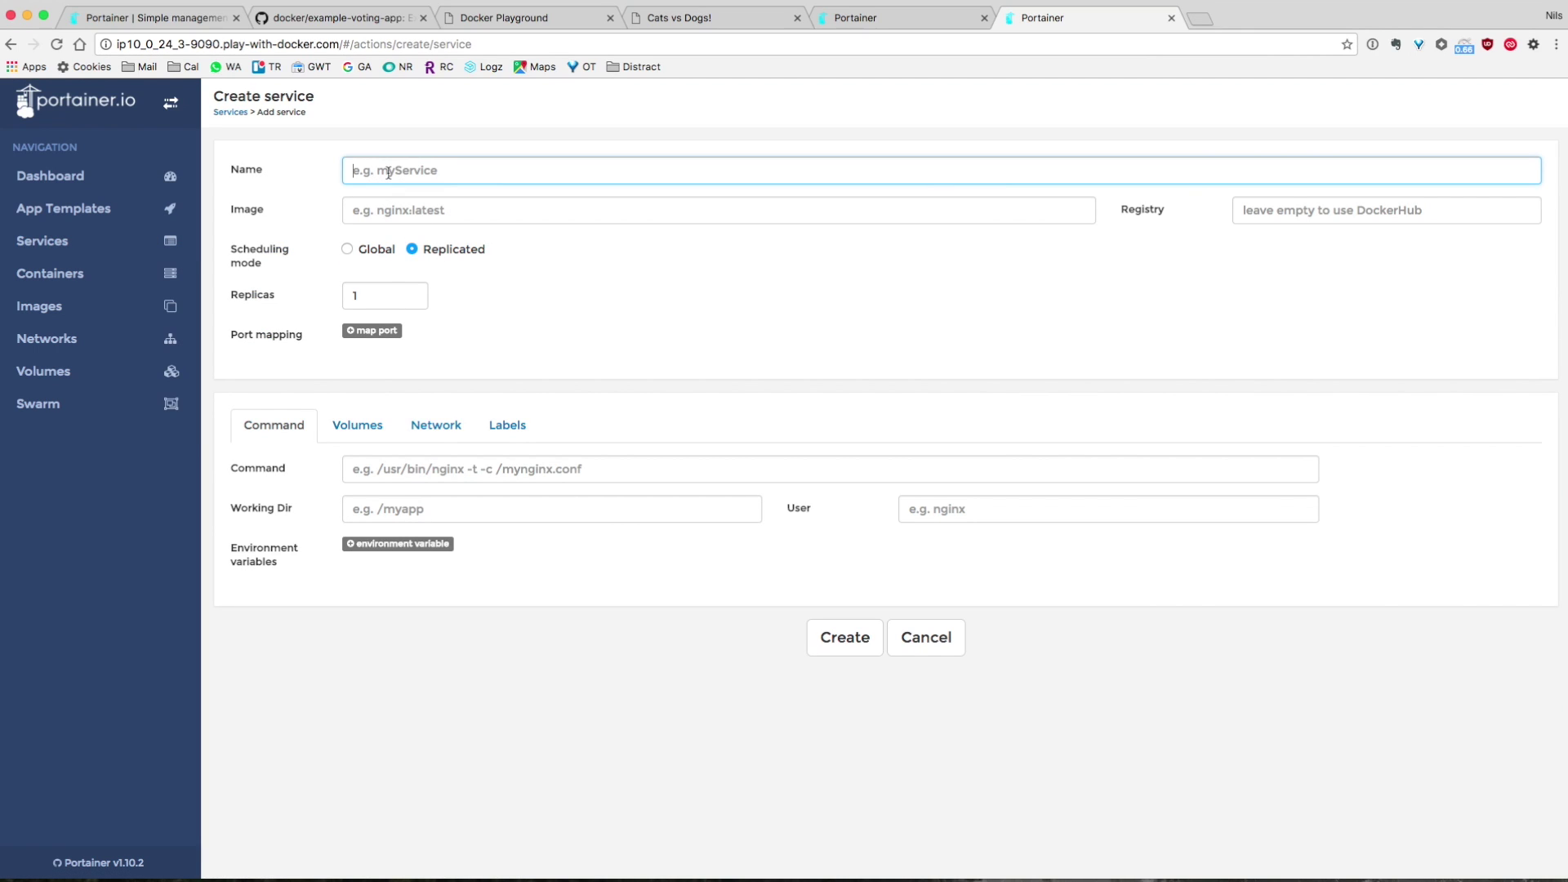
text(resultapp)
click(413, 214)
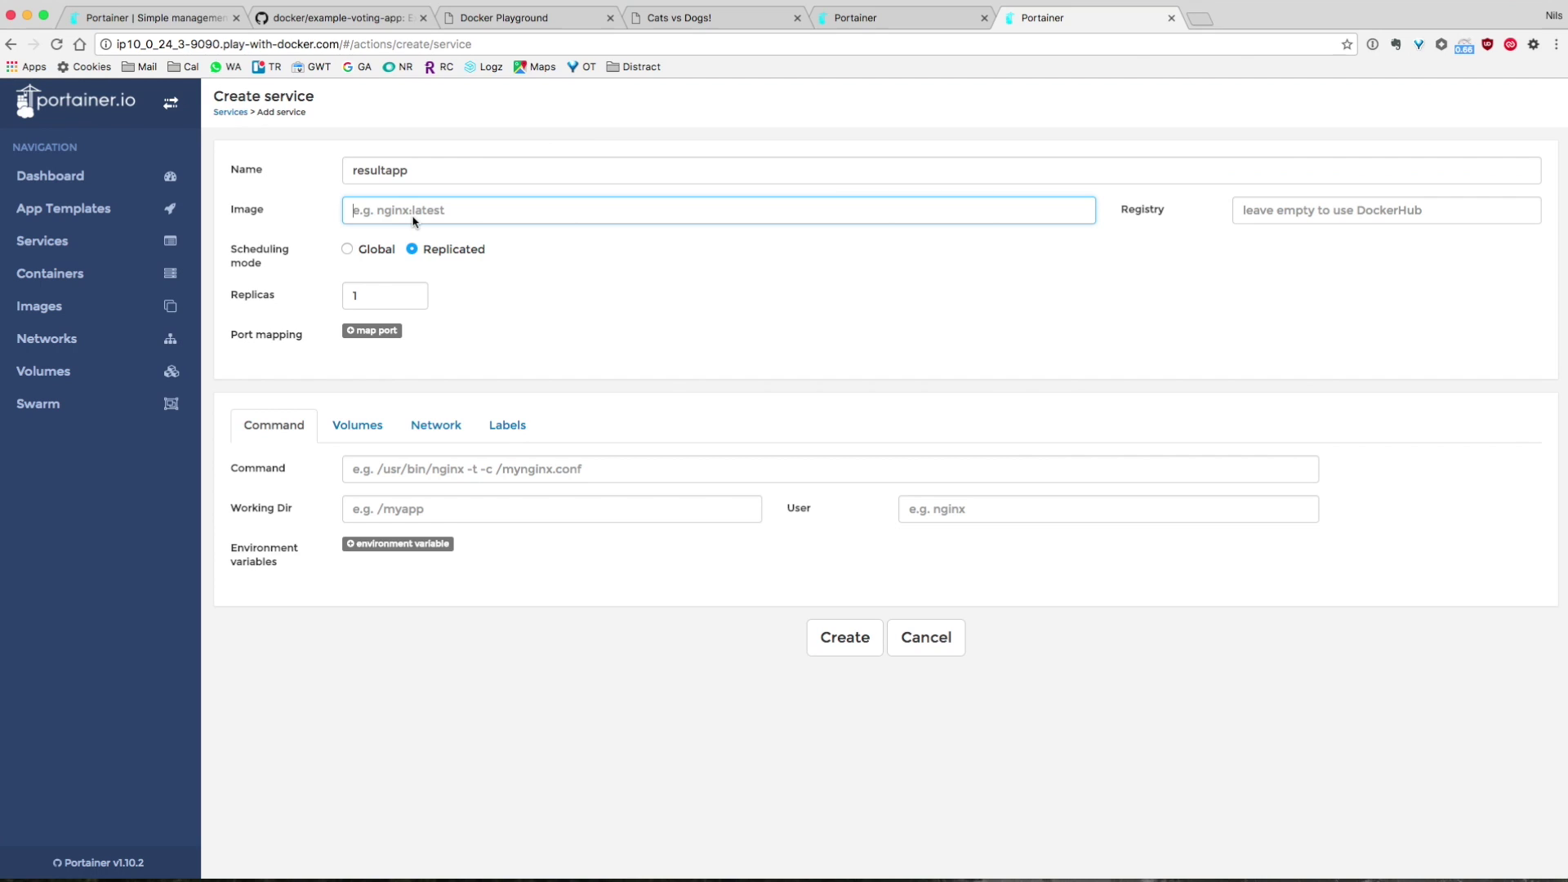
text(ndemoor/example-voting-app-result)
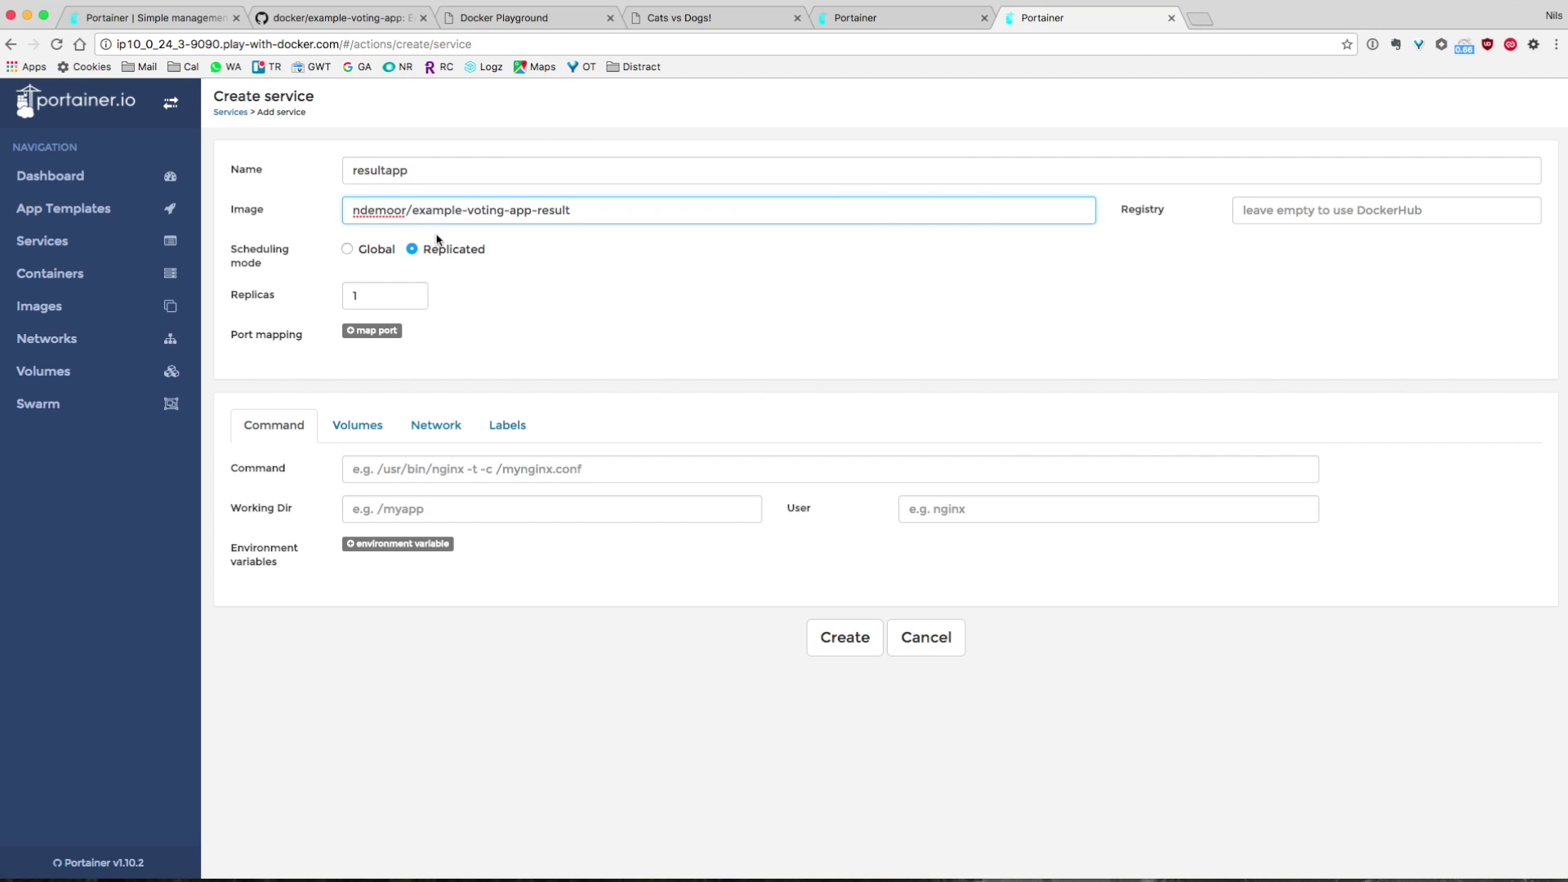
Map host port 8081 to container port 80 and host port 5858 to container port 5858 for the resultapp service
click(371, 330)
click(506, 363)
text(8081)
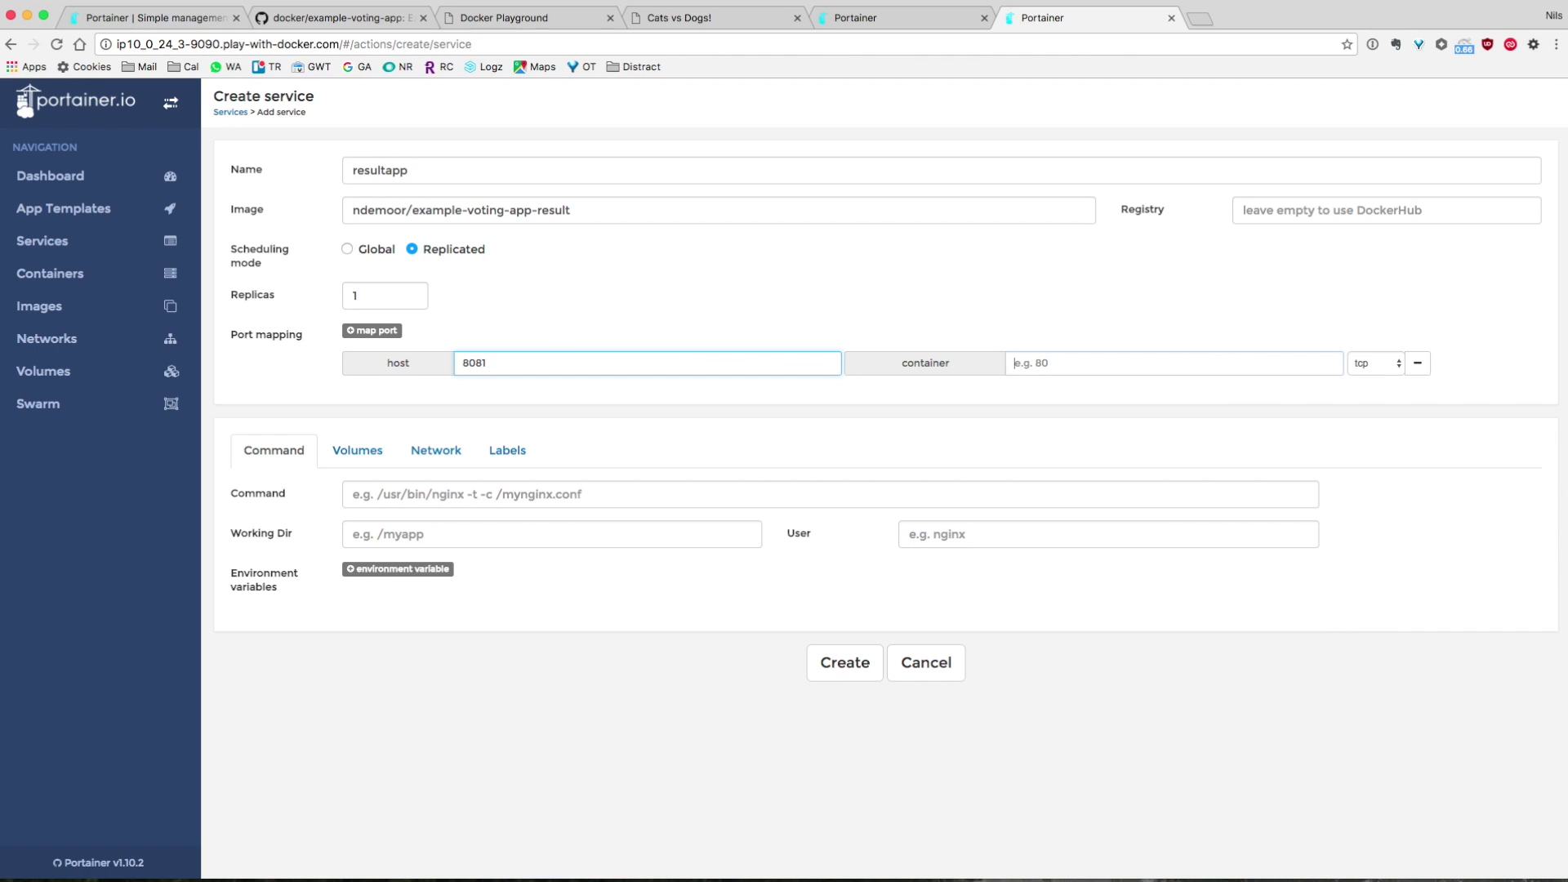
click(1013, 362)
text(80)
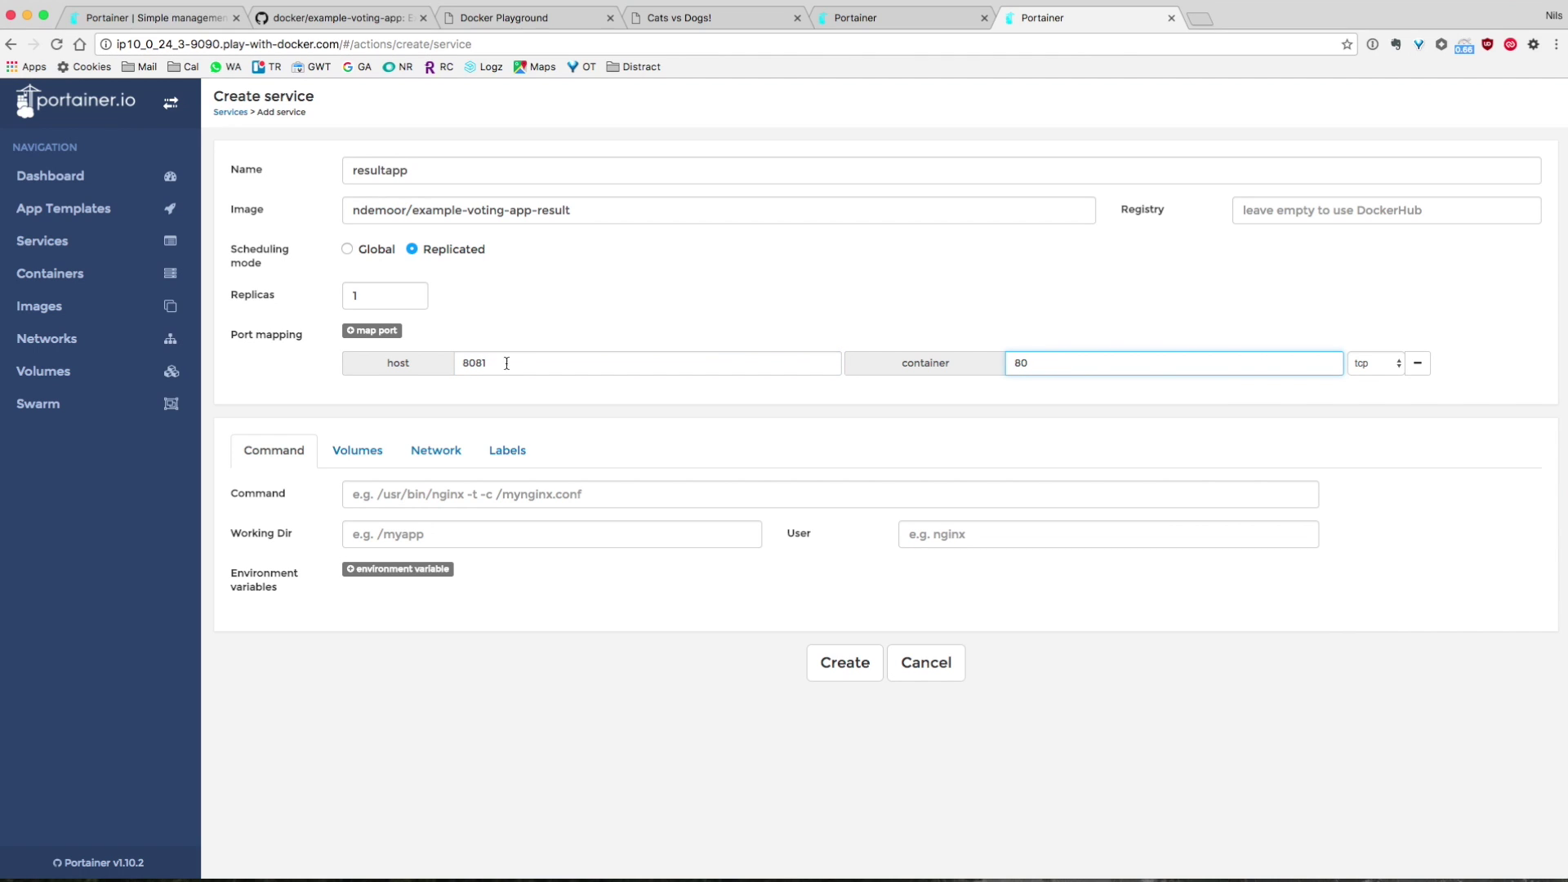
click(374, 331)
click(491, 391)
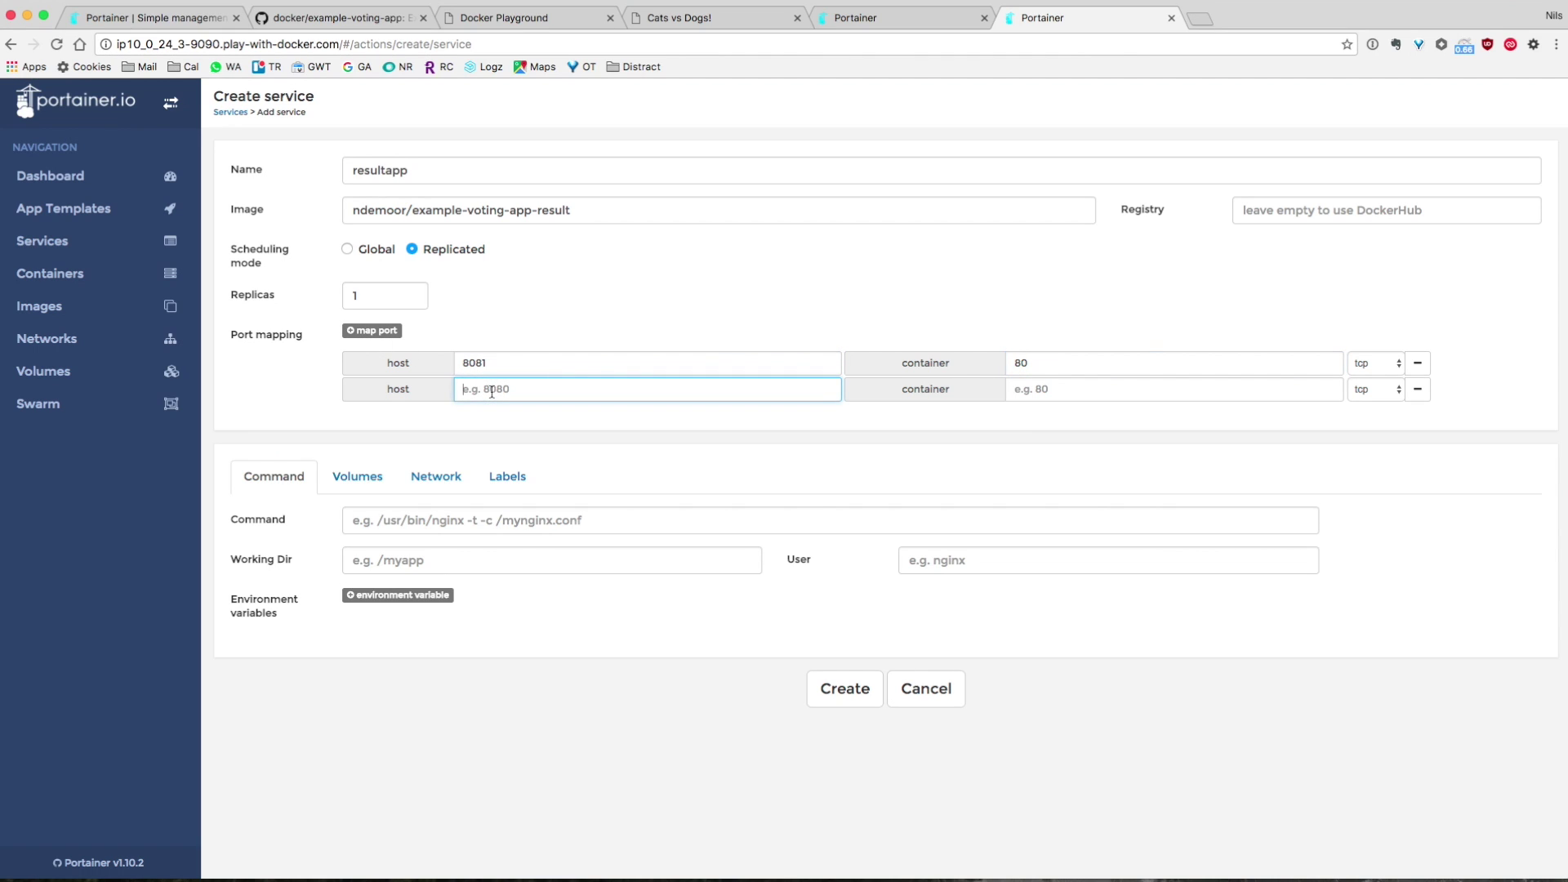
text(5858)
key(Tab)
text(5)
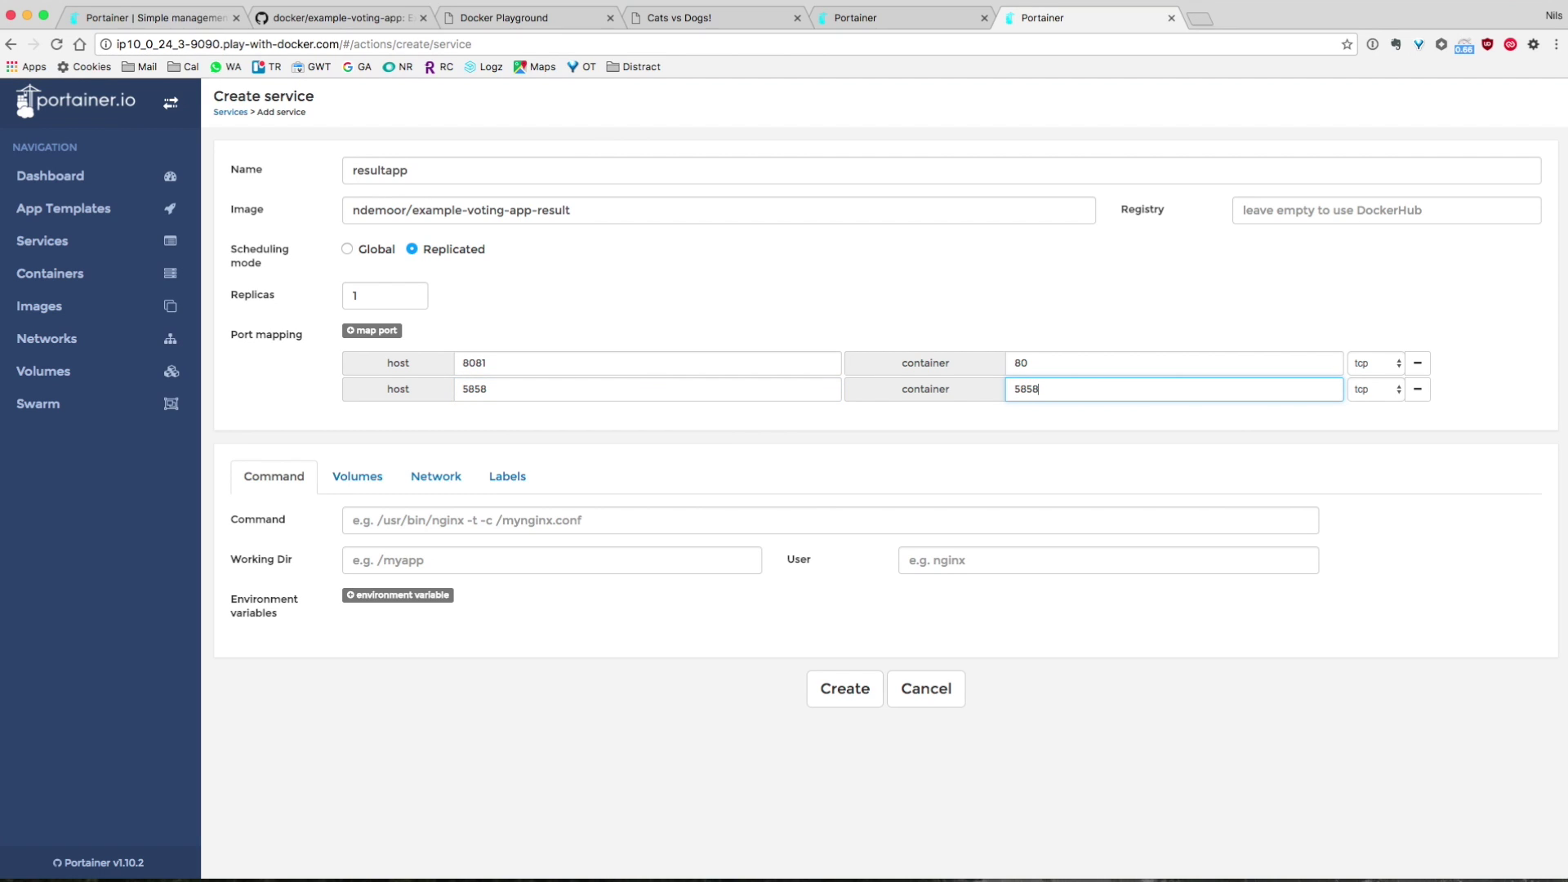
Create the resultapp service on the result network and open its details
click(448, 490)
click(448, 514)
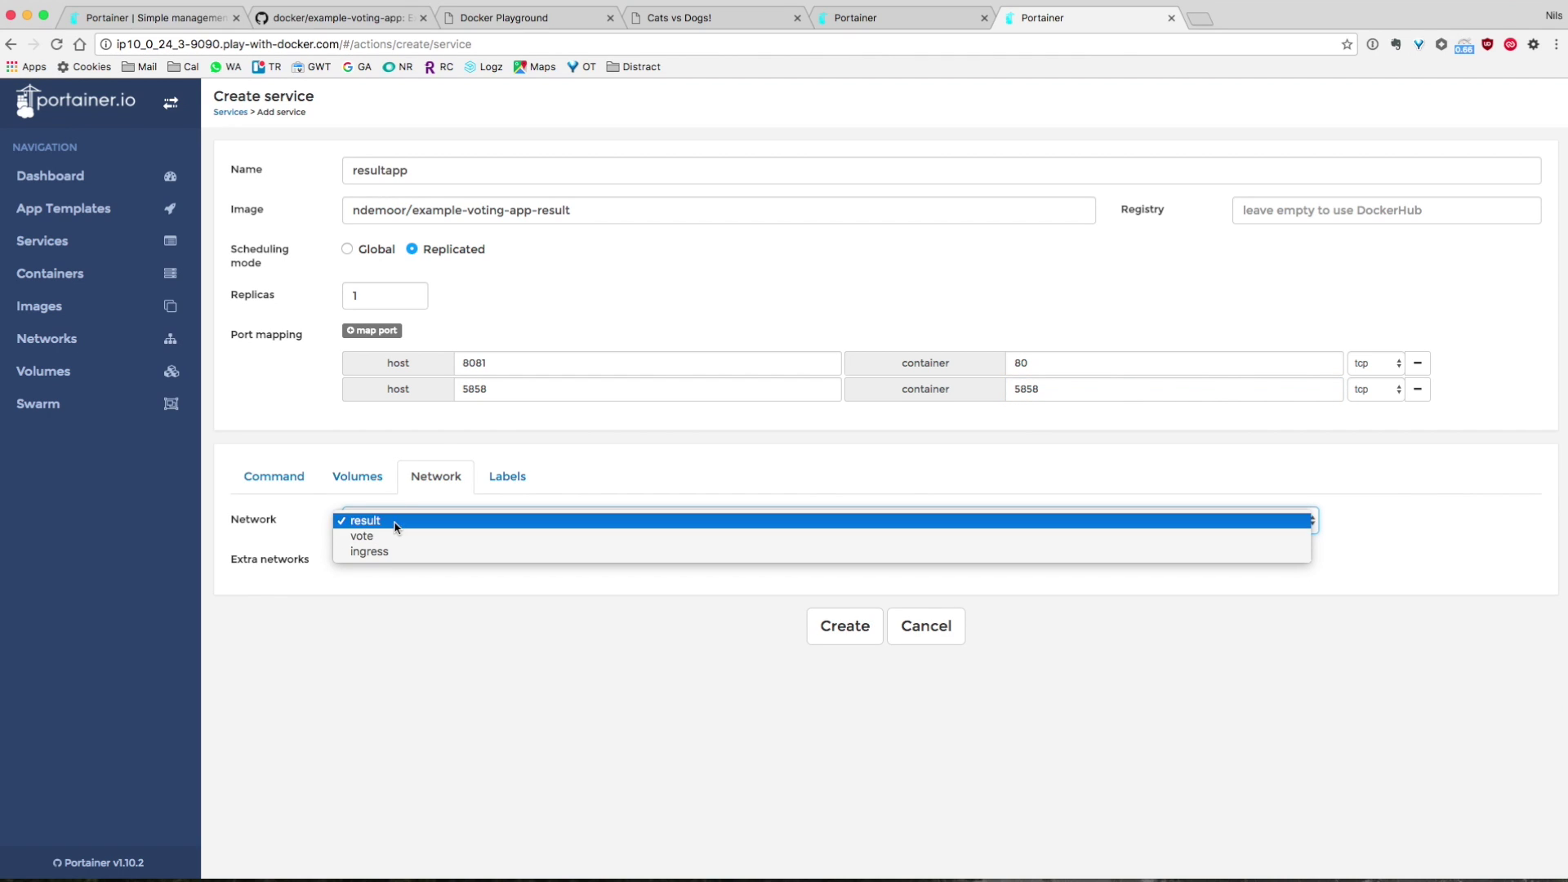
click(397, 521)
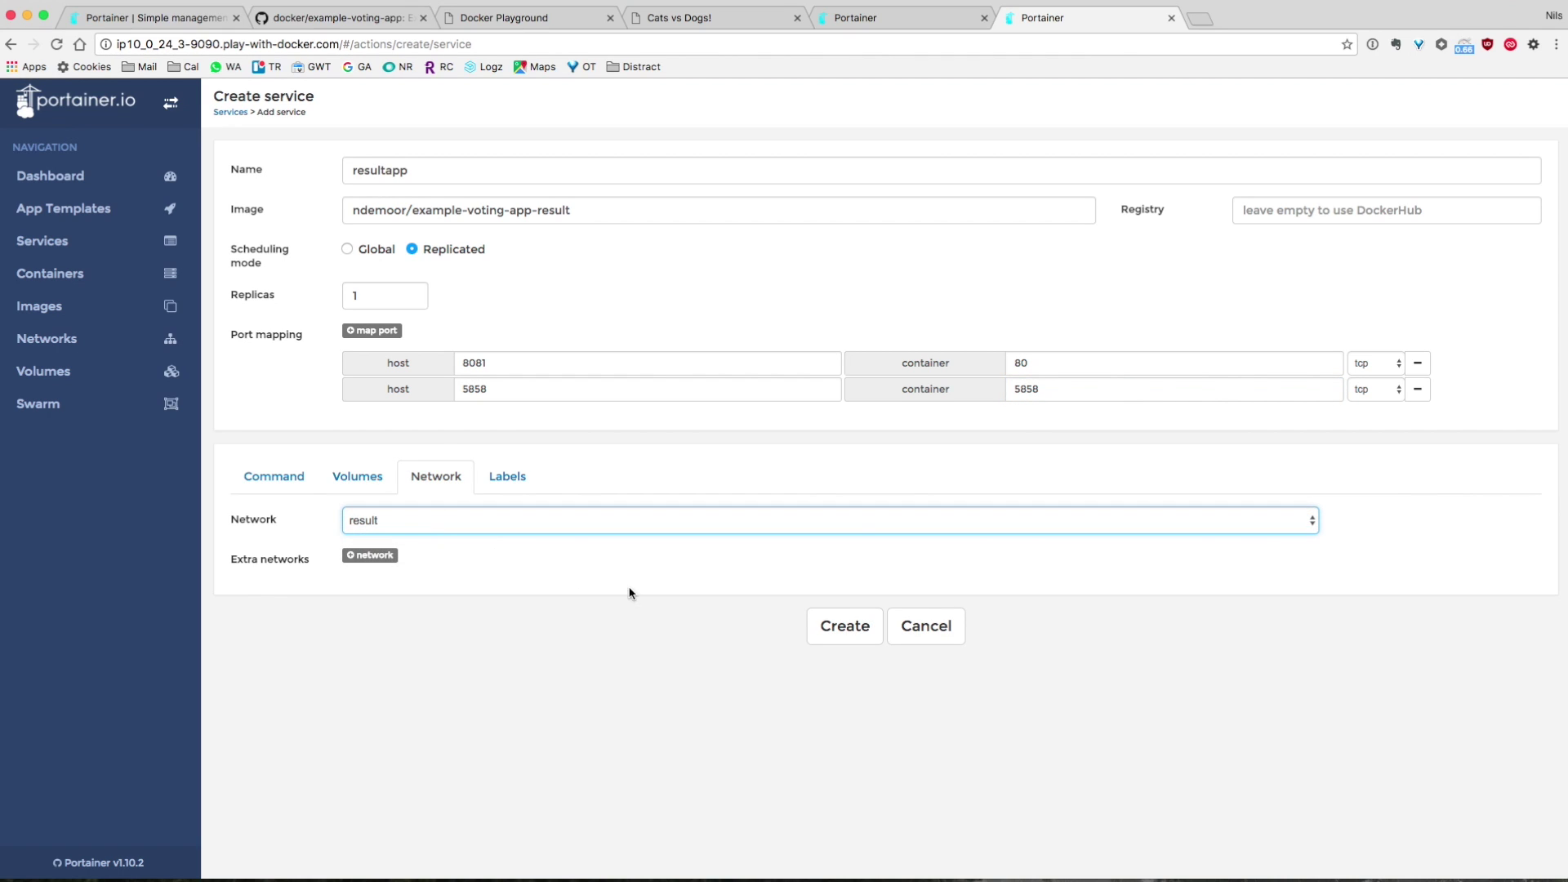
click(846, 630)
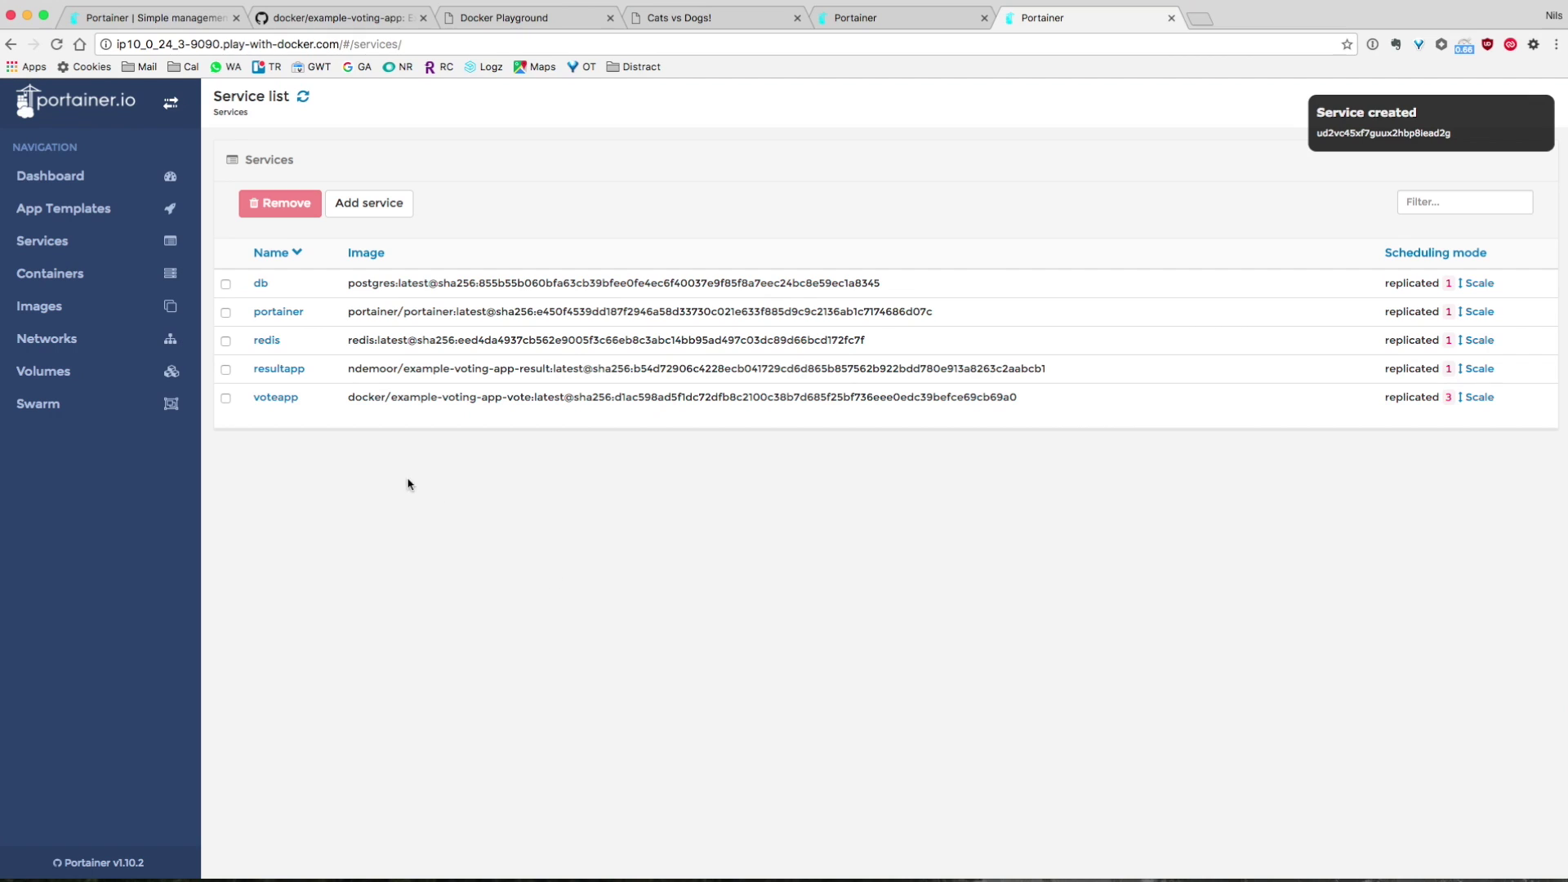
click(282, 370)
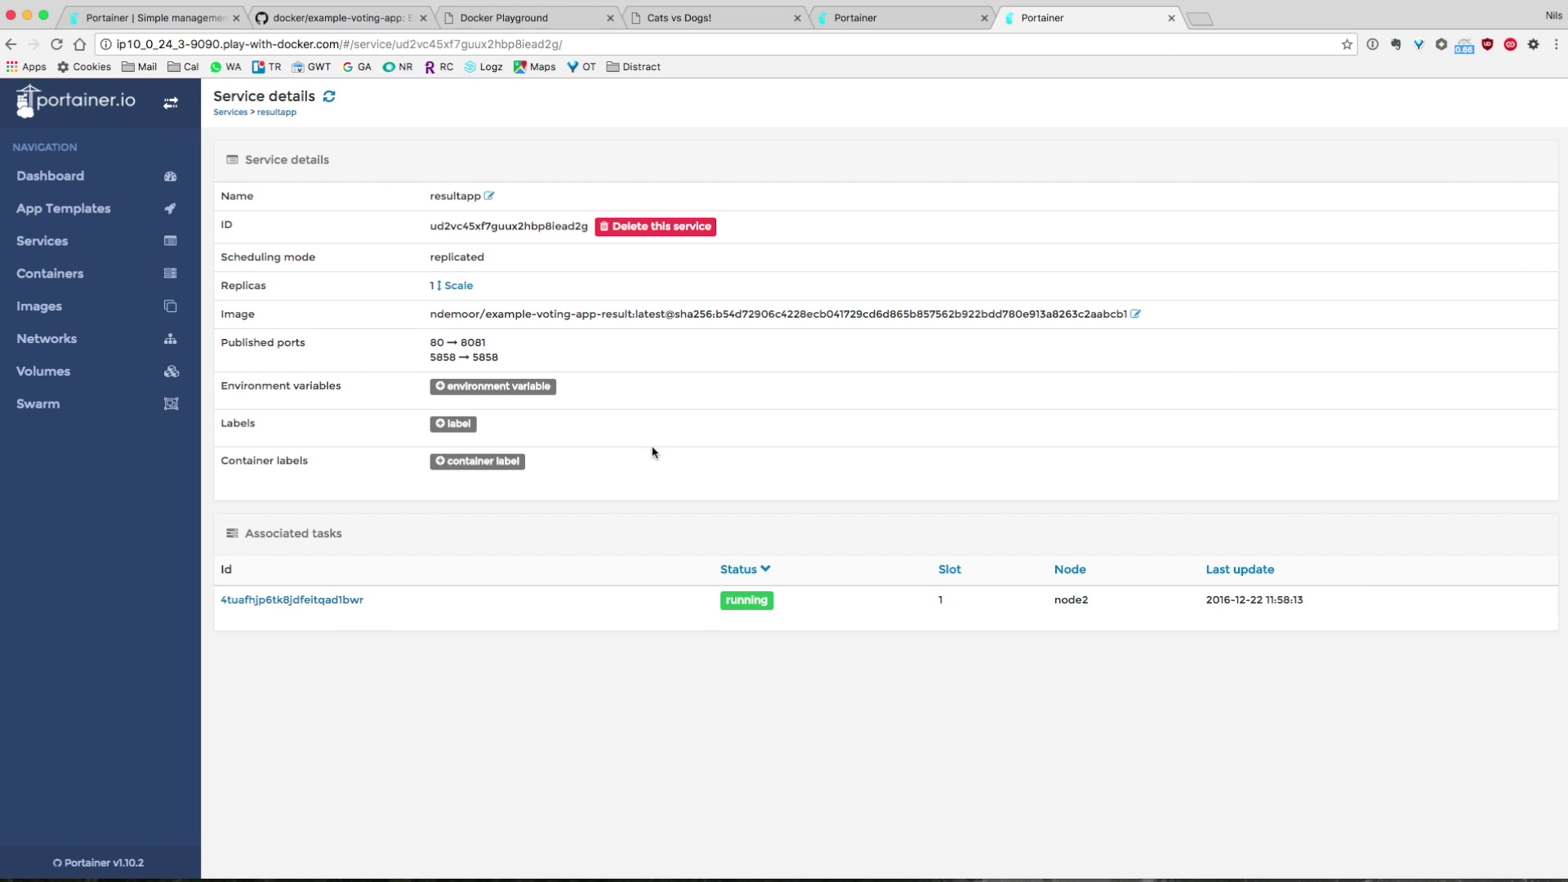
Switch to Docker Playground and open the voting results page through port 8081 of node3
click(515, 25)
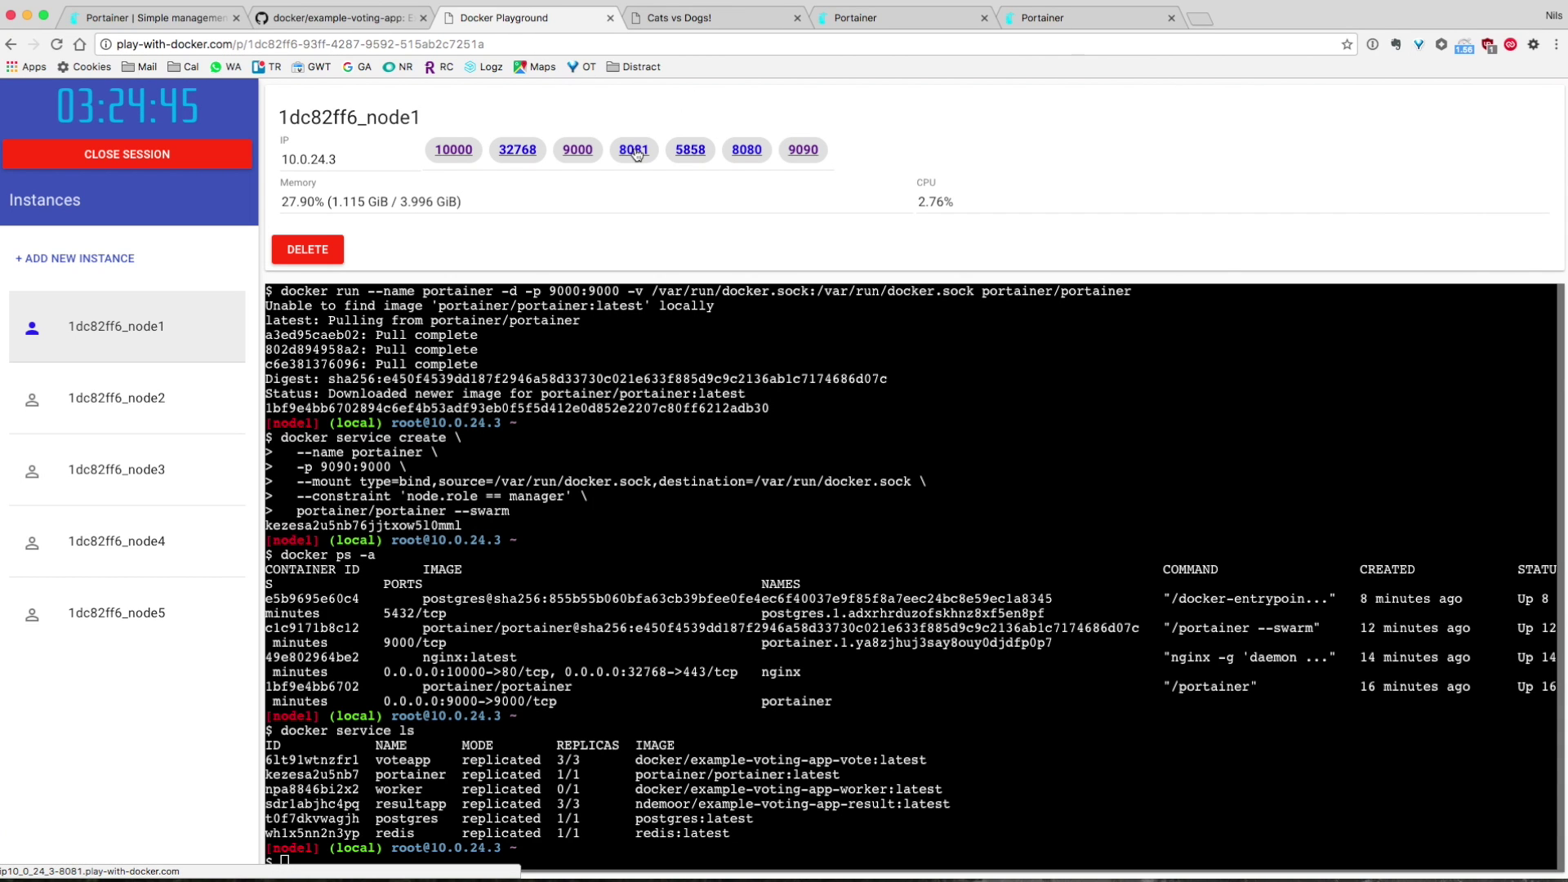
click(67, 408)
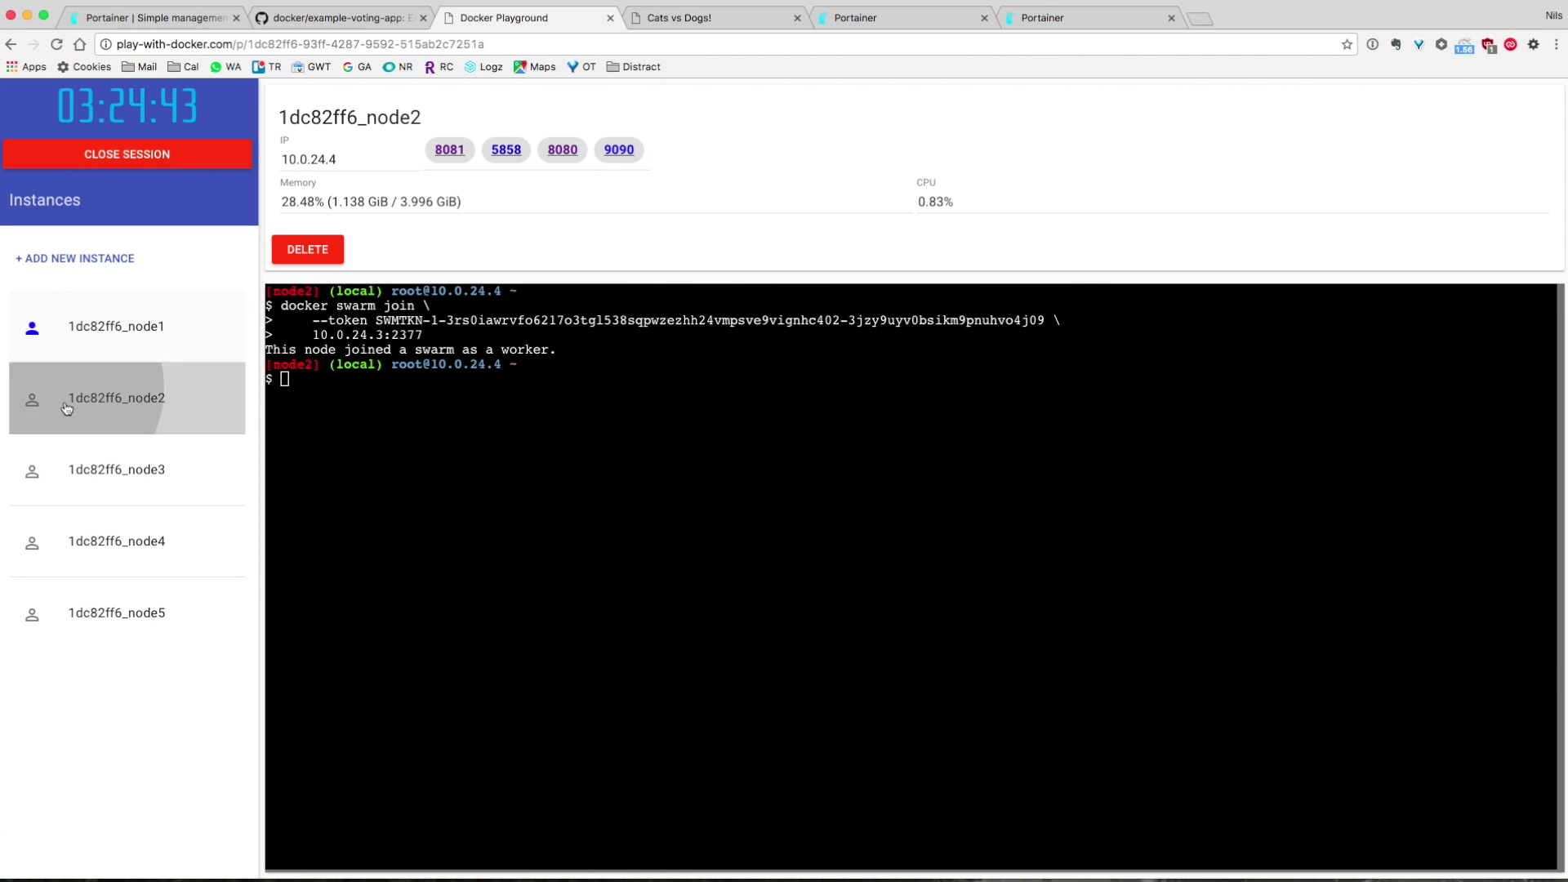
click(115, 468)
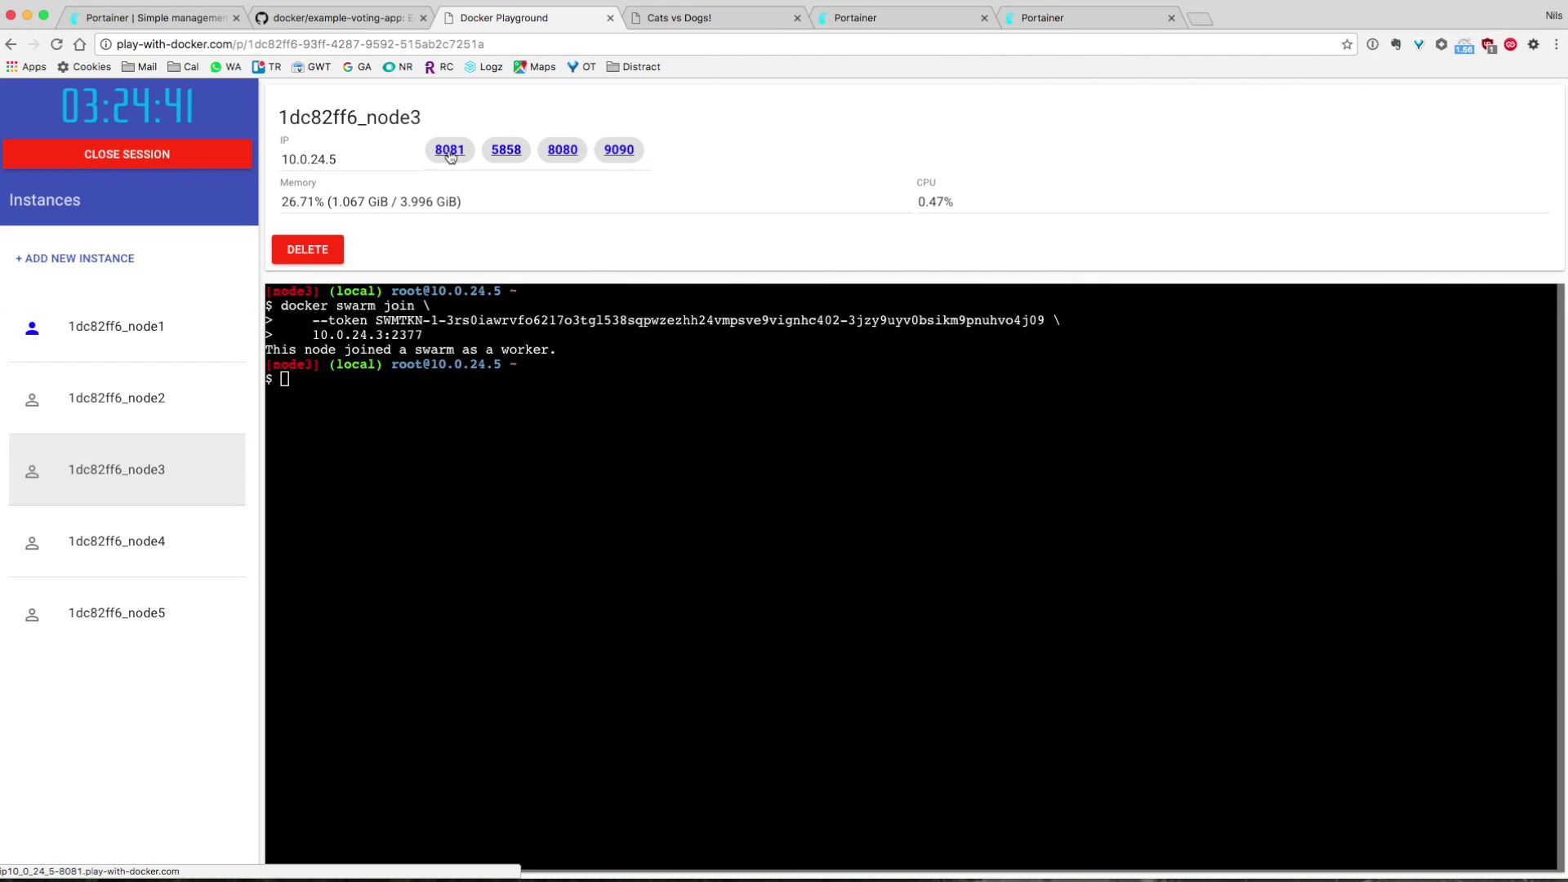
super+click(449, 153)
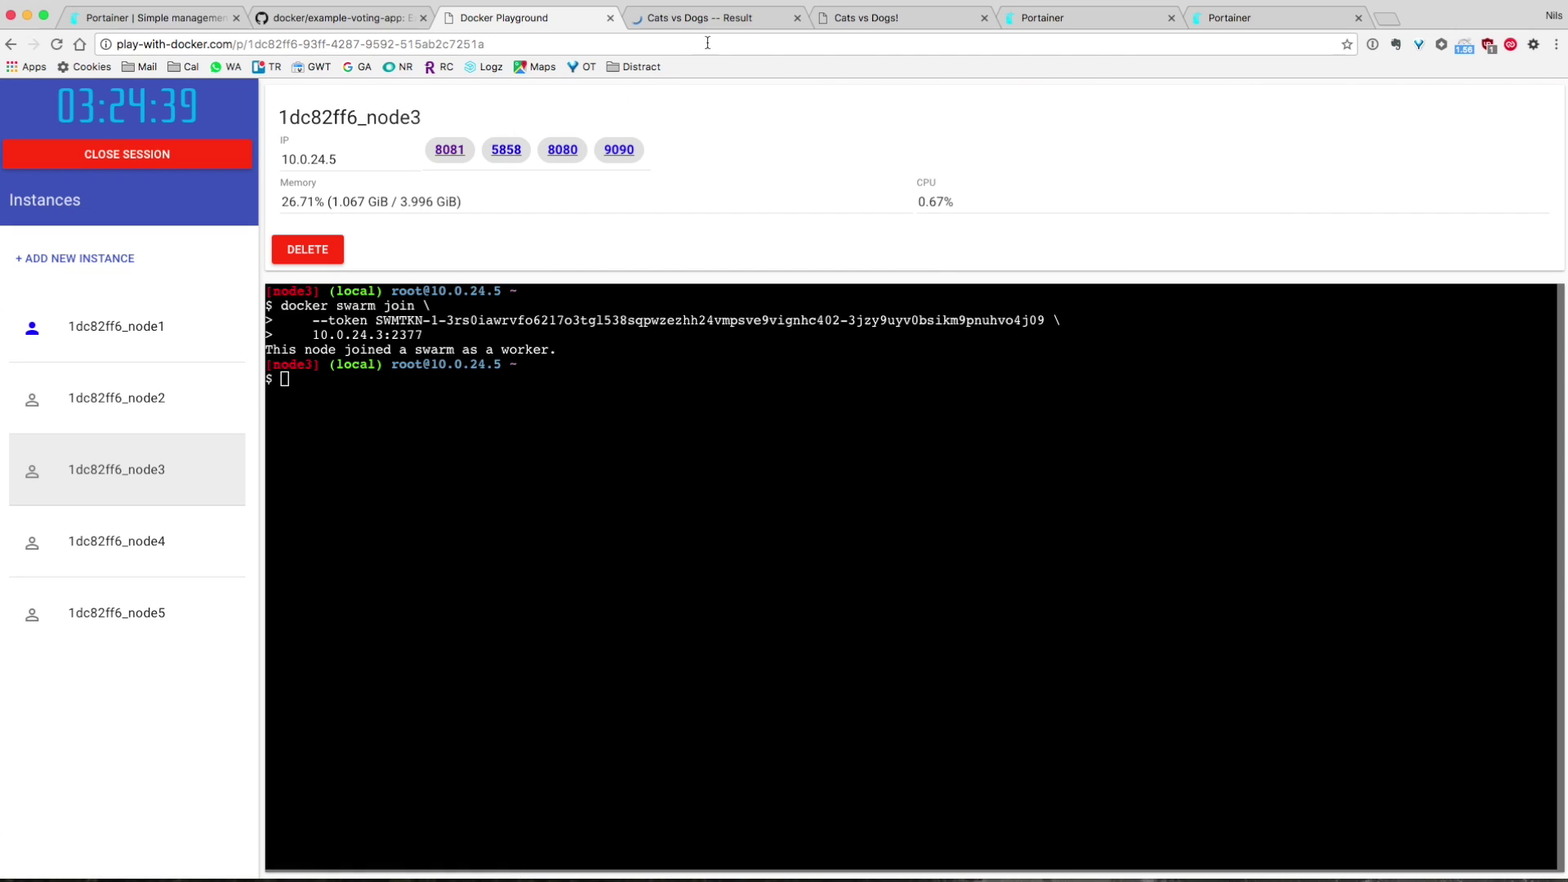
click(689, 18)
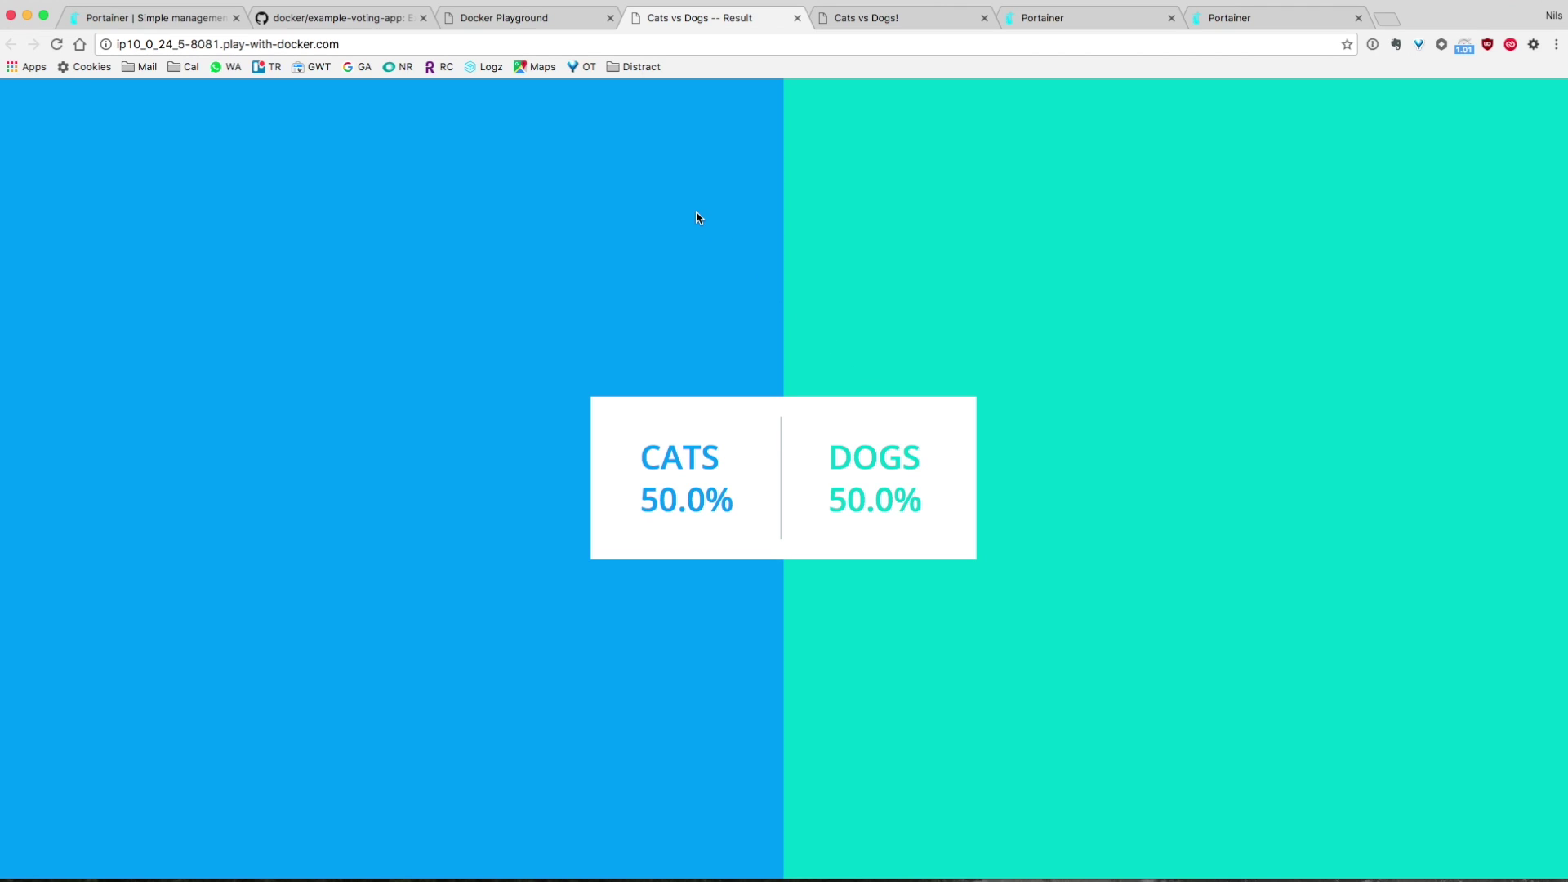
Return to Portainer and start a new service named worker from image docker/example-voting-app-worker
click(1241, 18)
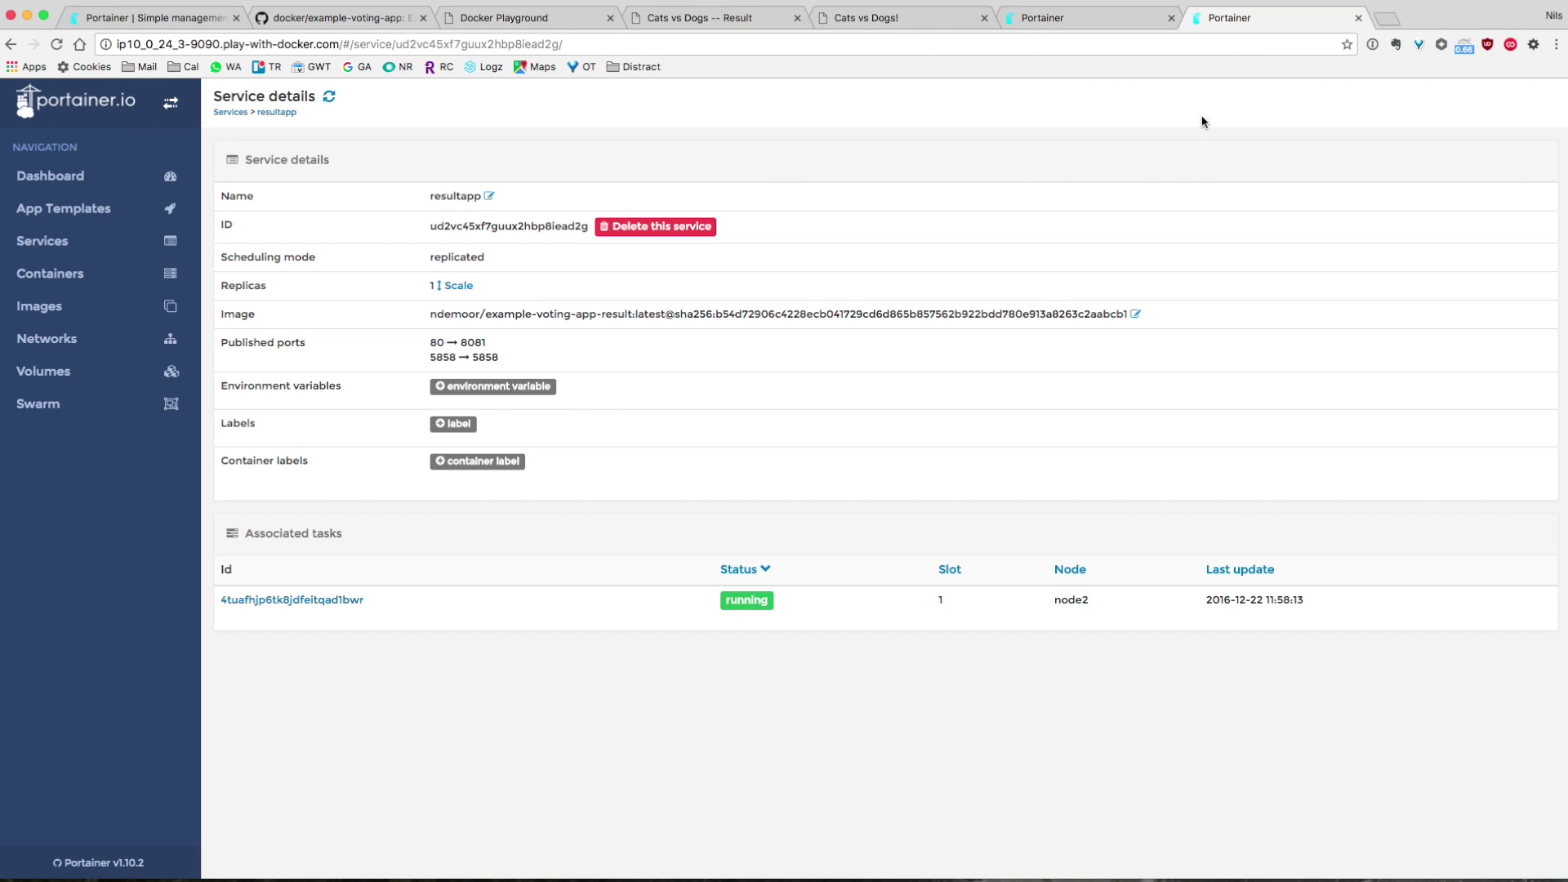
click(66, 248)
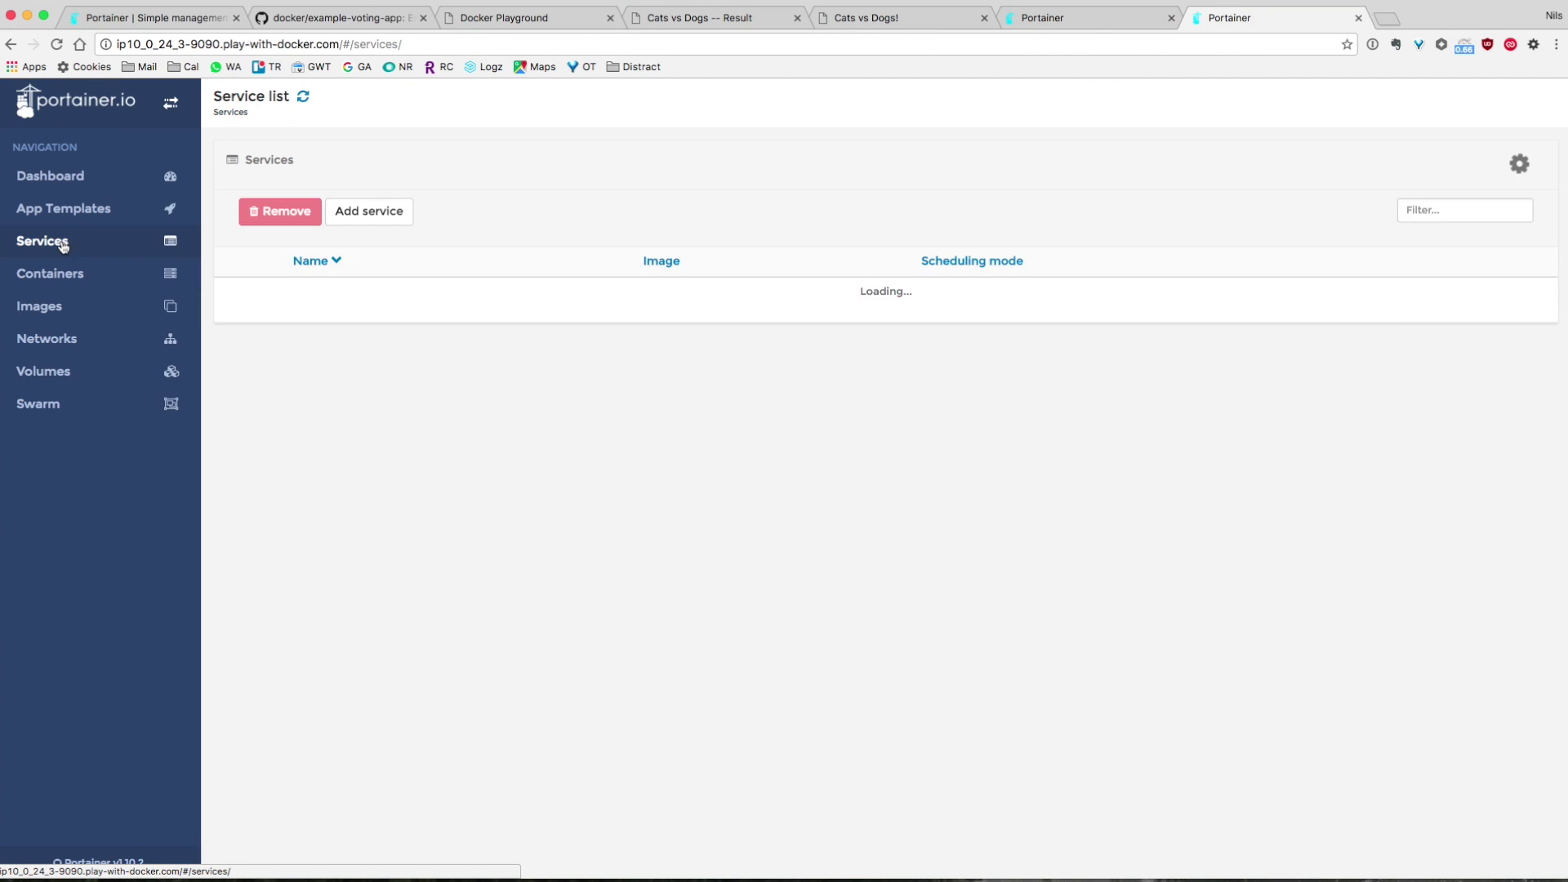
click(372, 208)
click(383, 168)
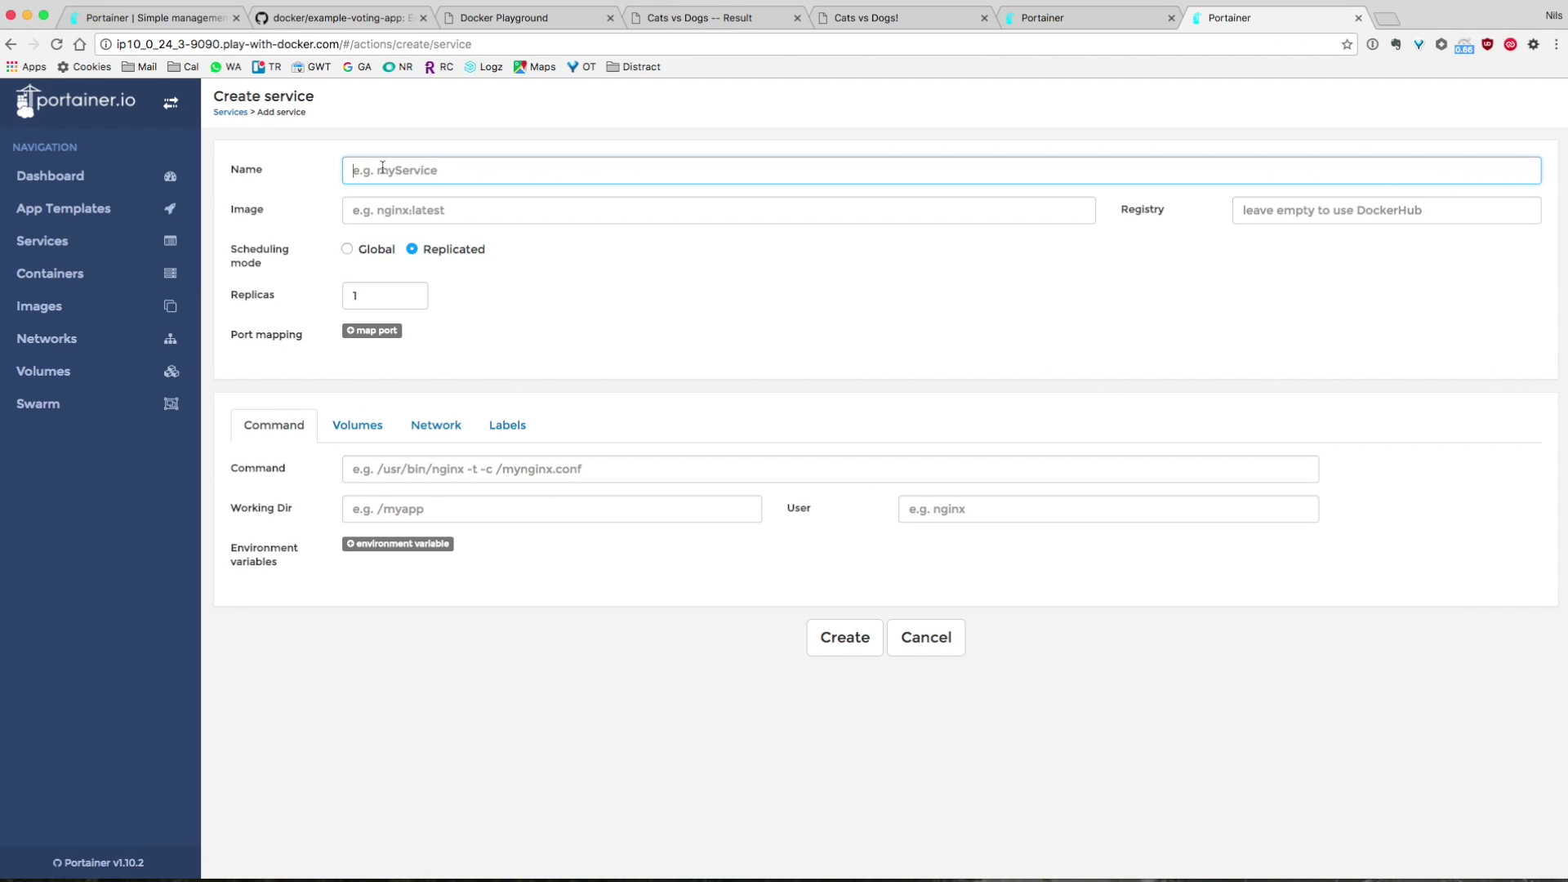
text(worker)
key(Tab)
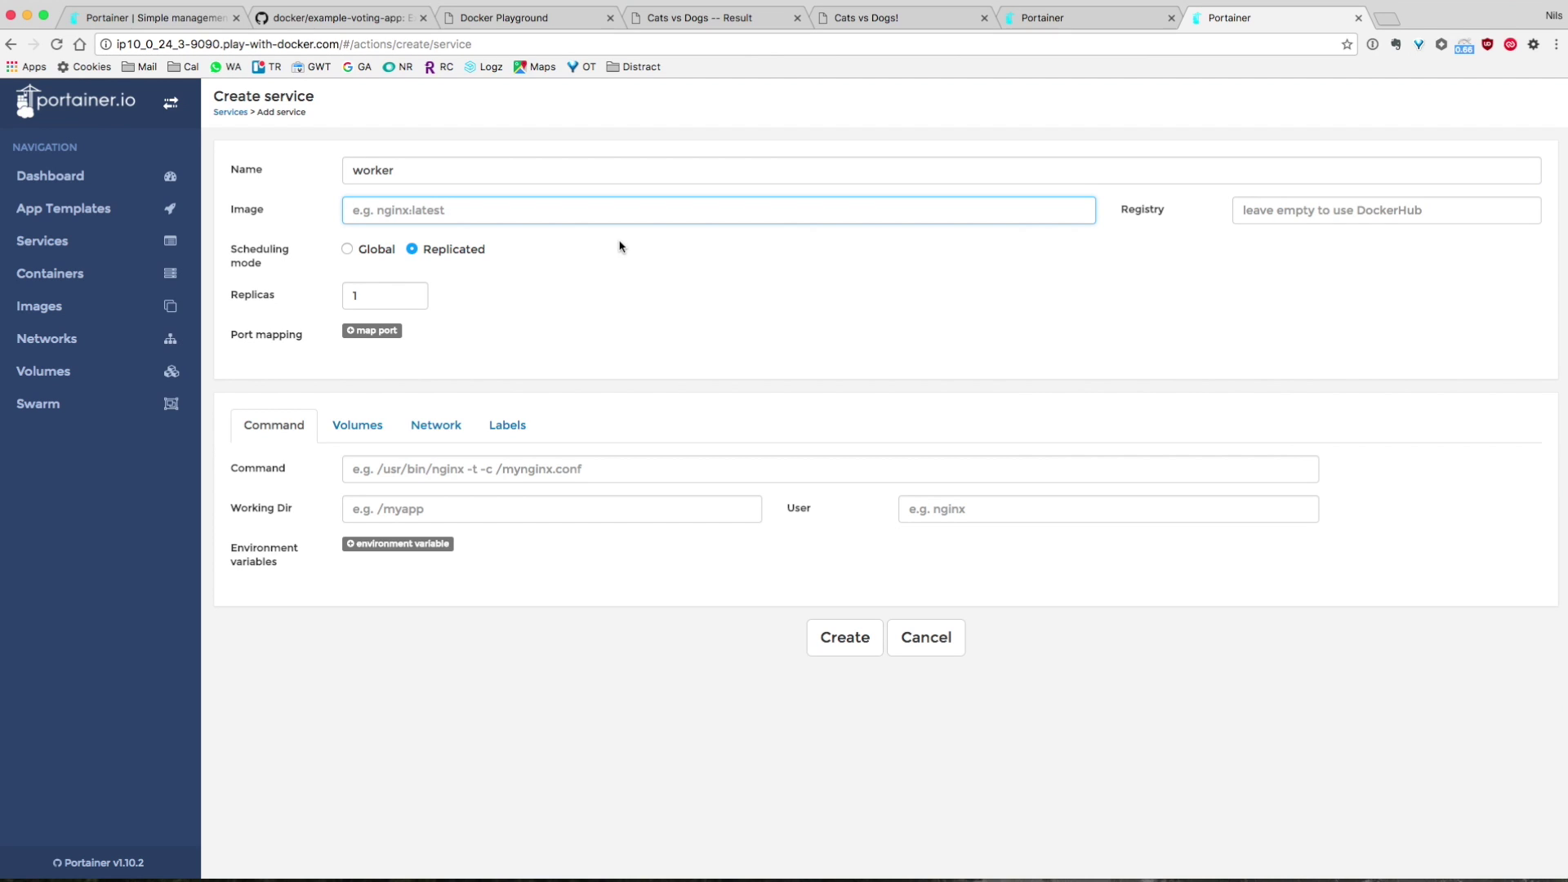
text(docker/example-voting-app-worker)
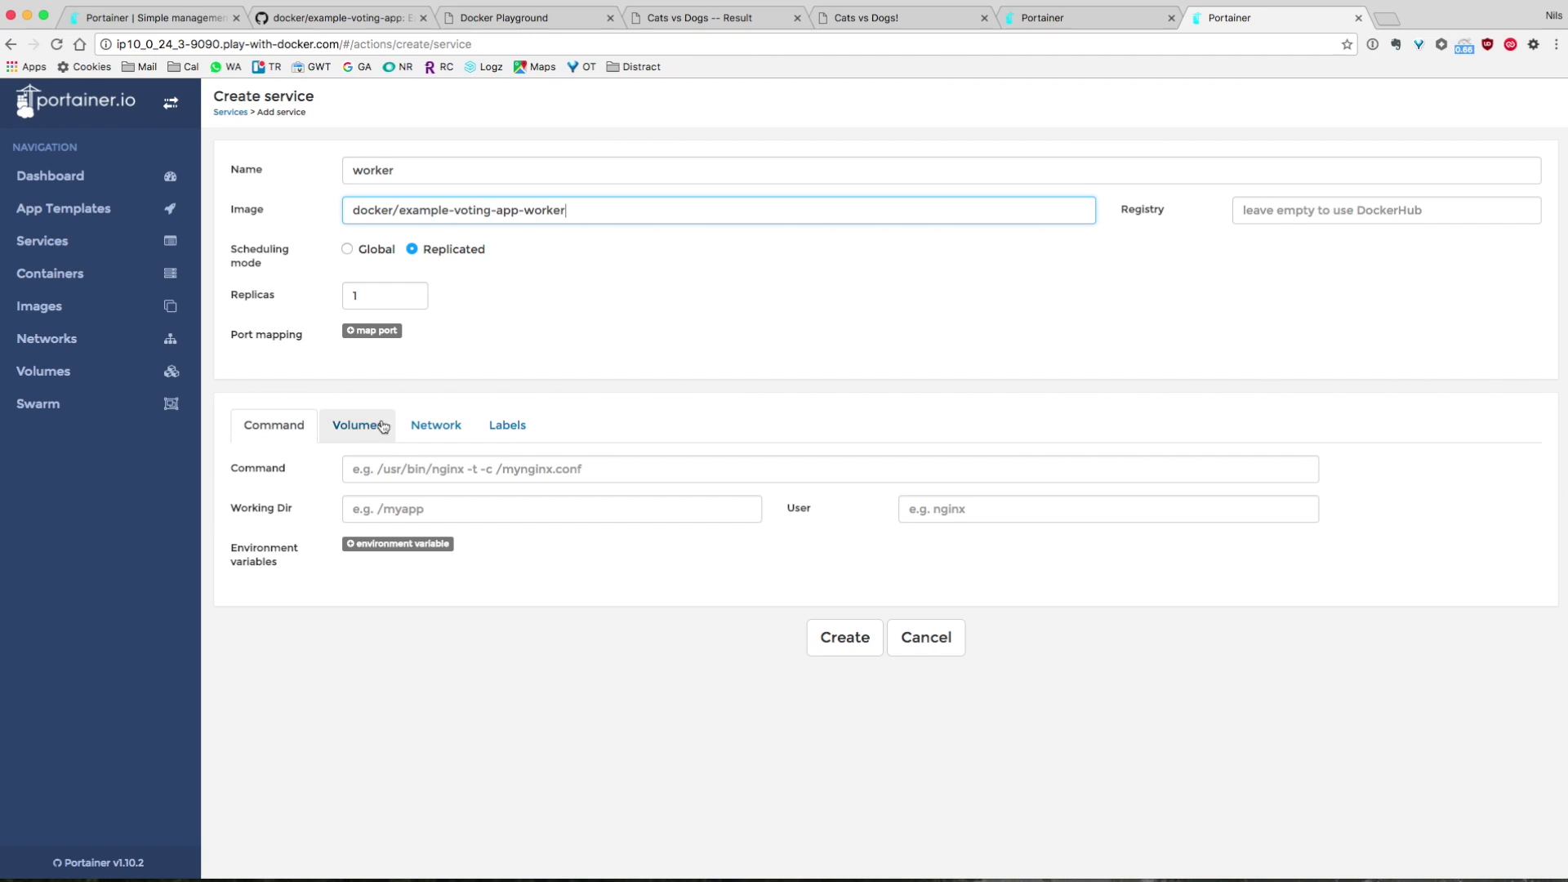
Create the worker service on the result network with vote as an extra network, and open its task details
click(423, 431)
click(412, 472)
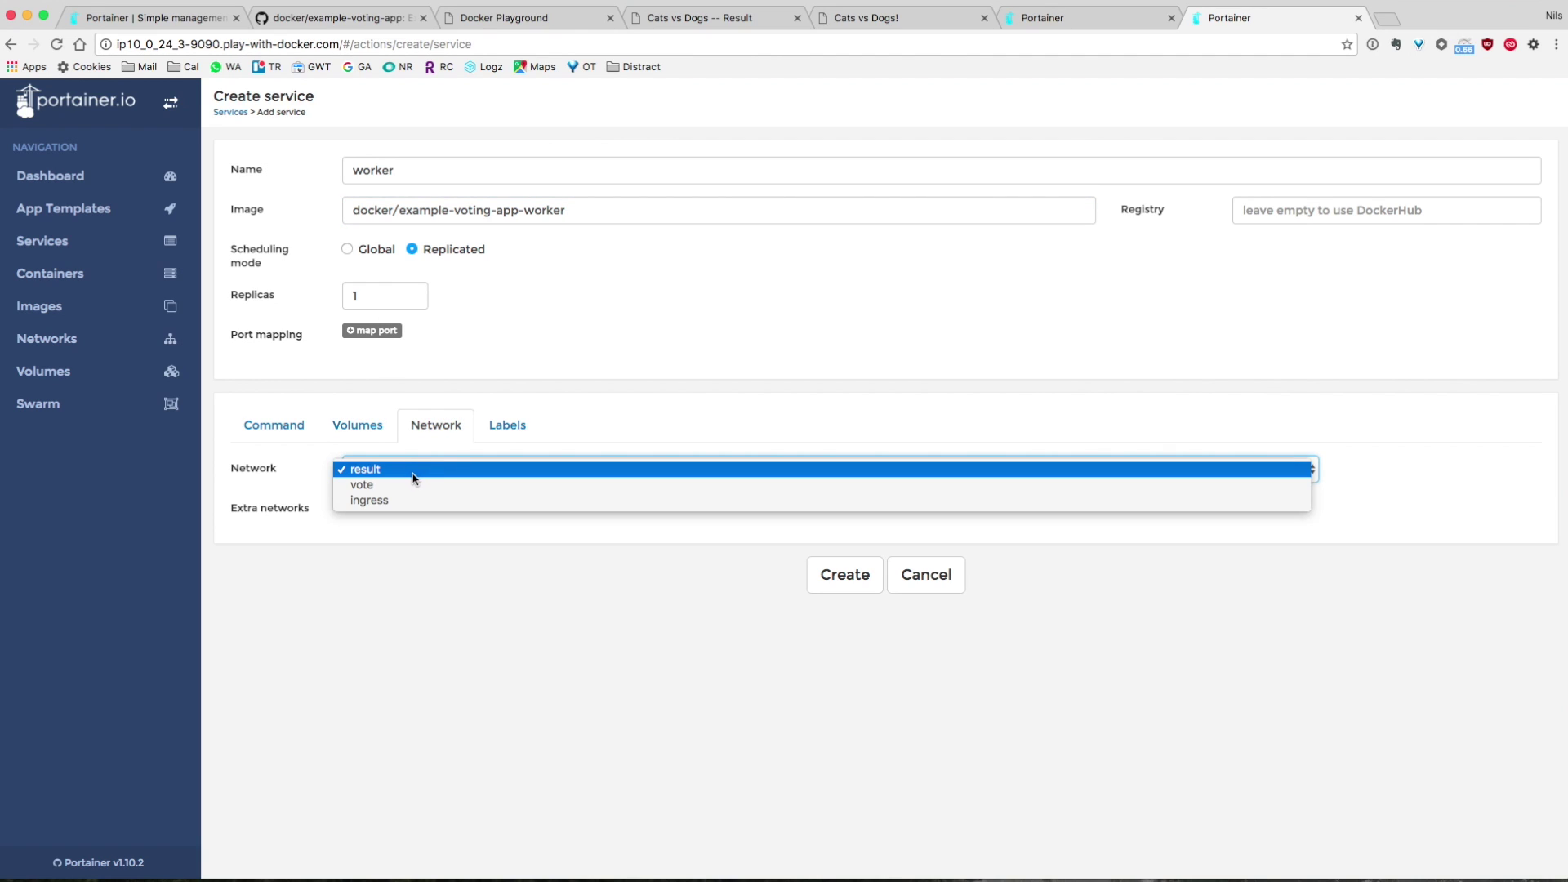
click(406, 471)
click(374, 506)
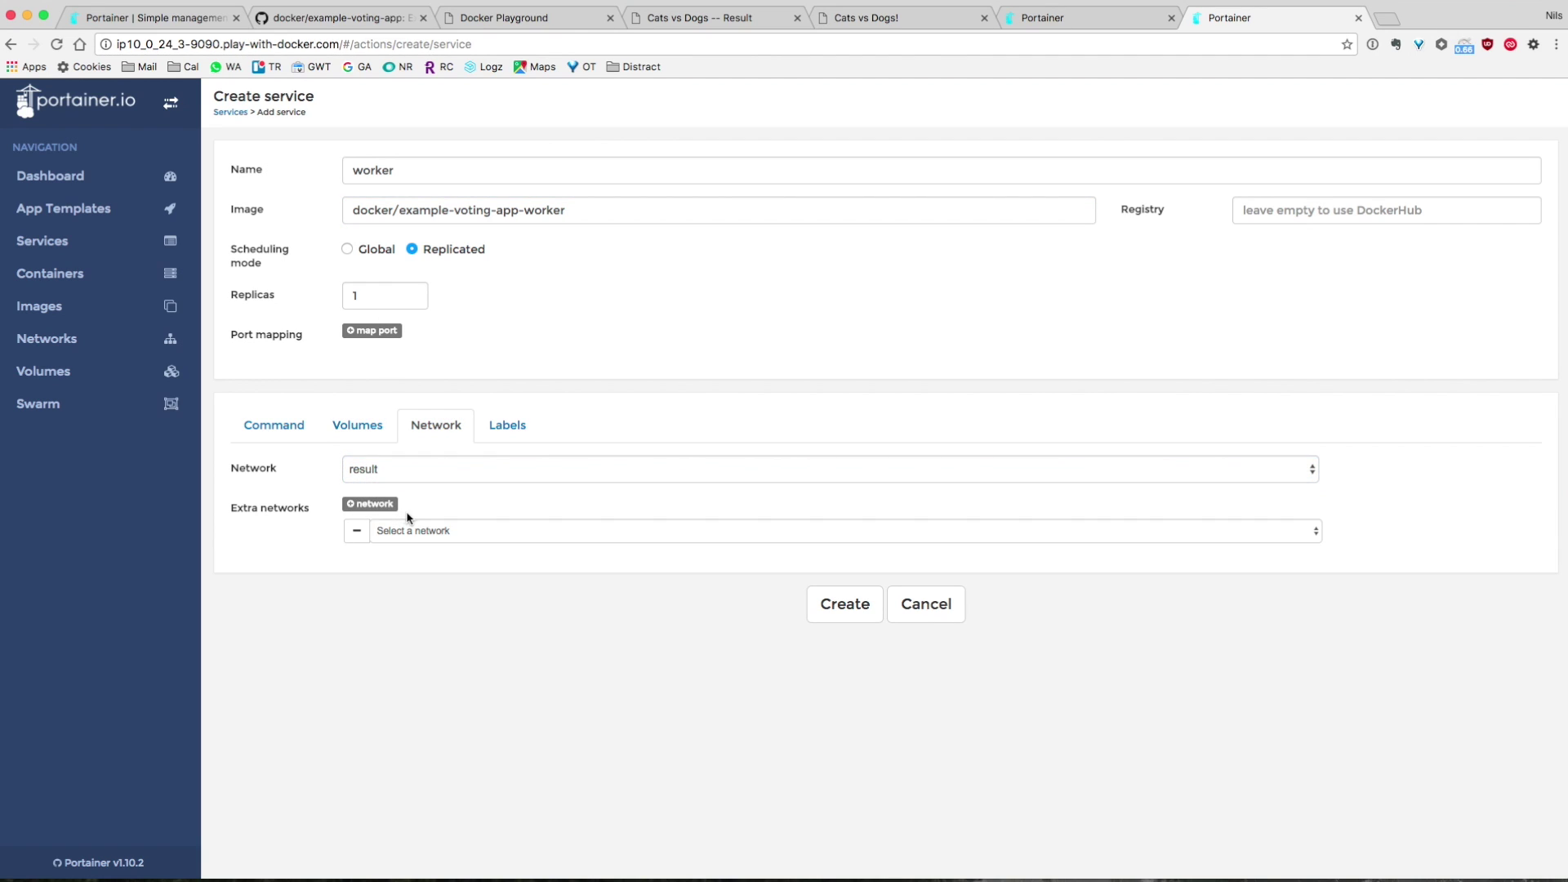
click(406, 532)
click(406, 542)
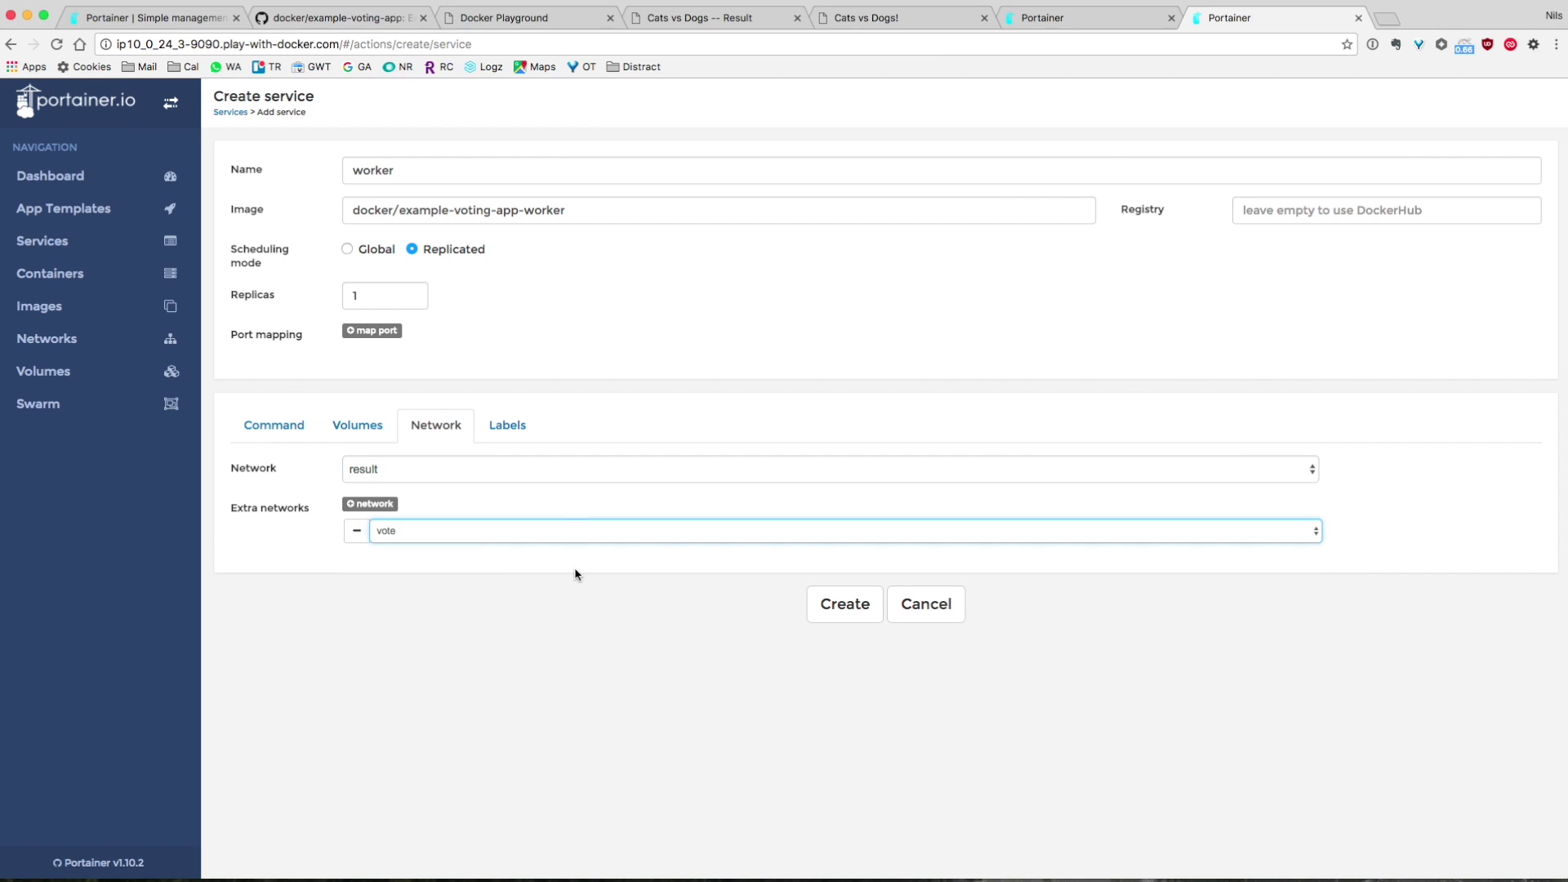
click(843, 608)
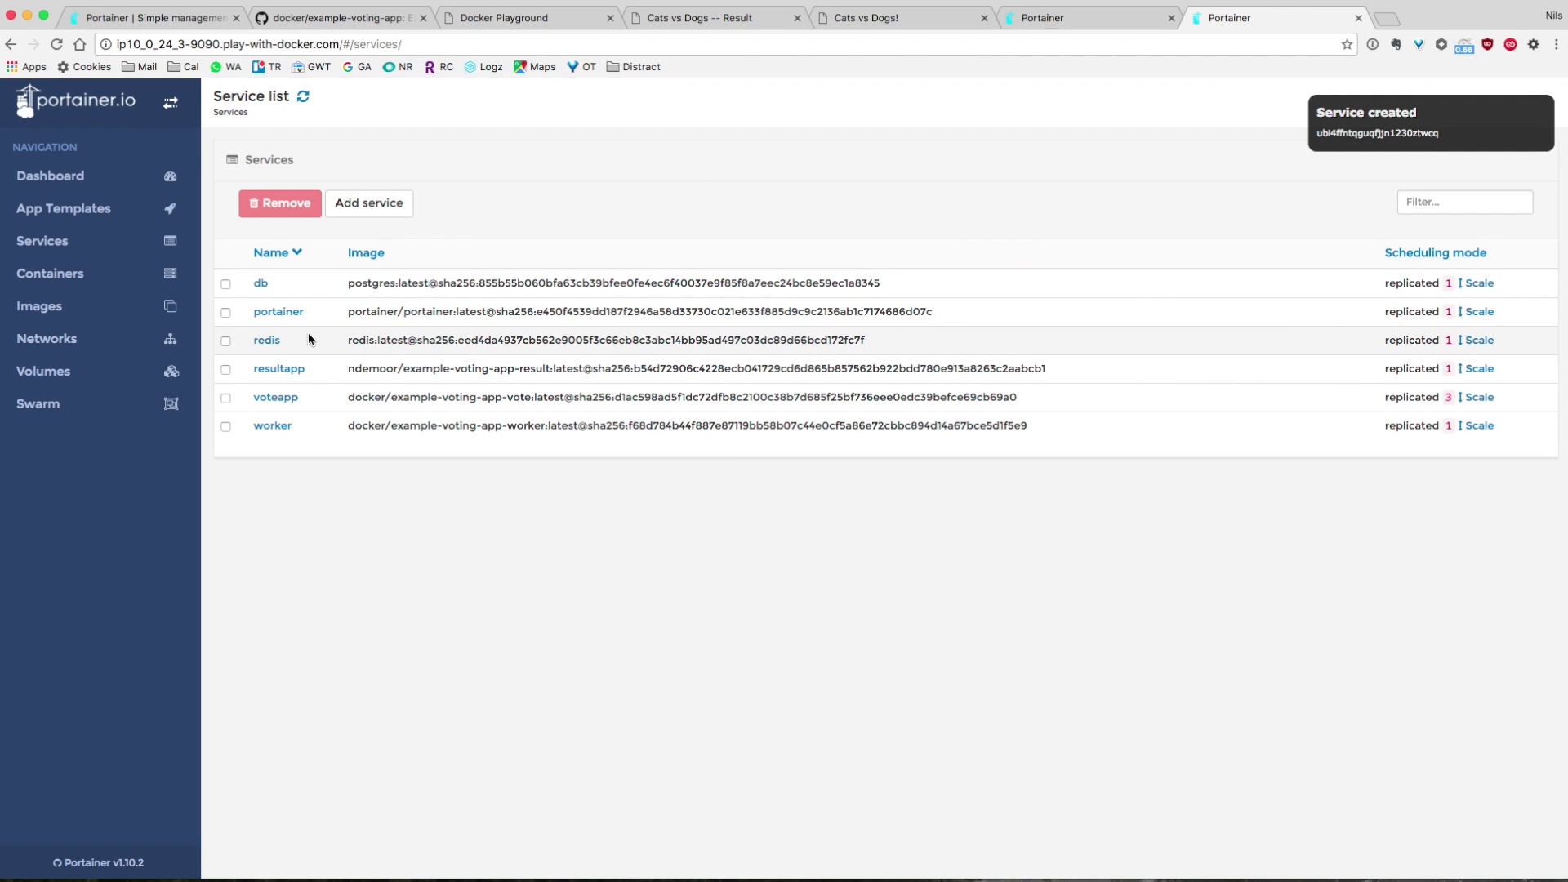
click(272, 427)
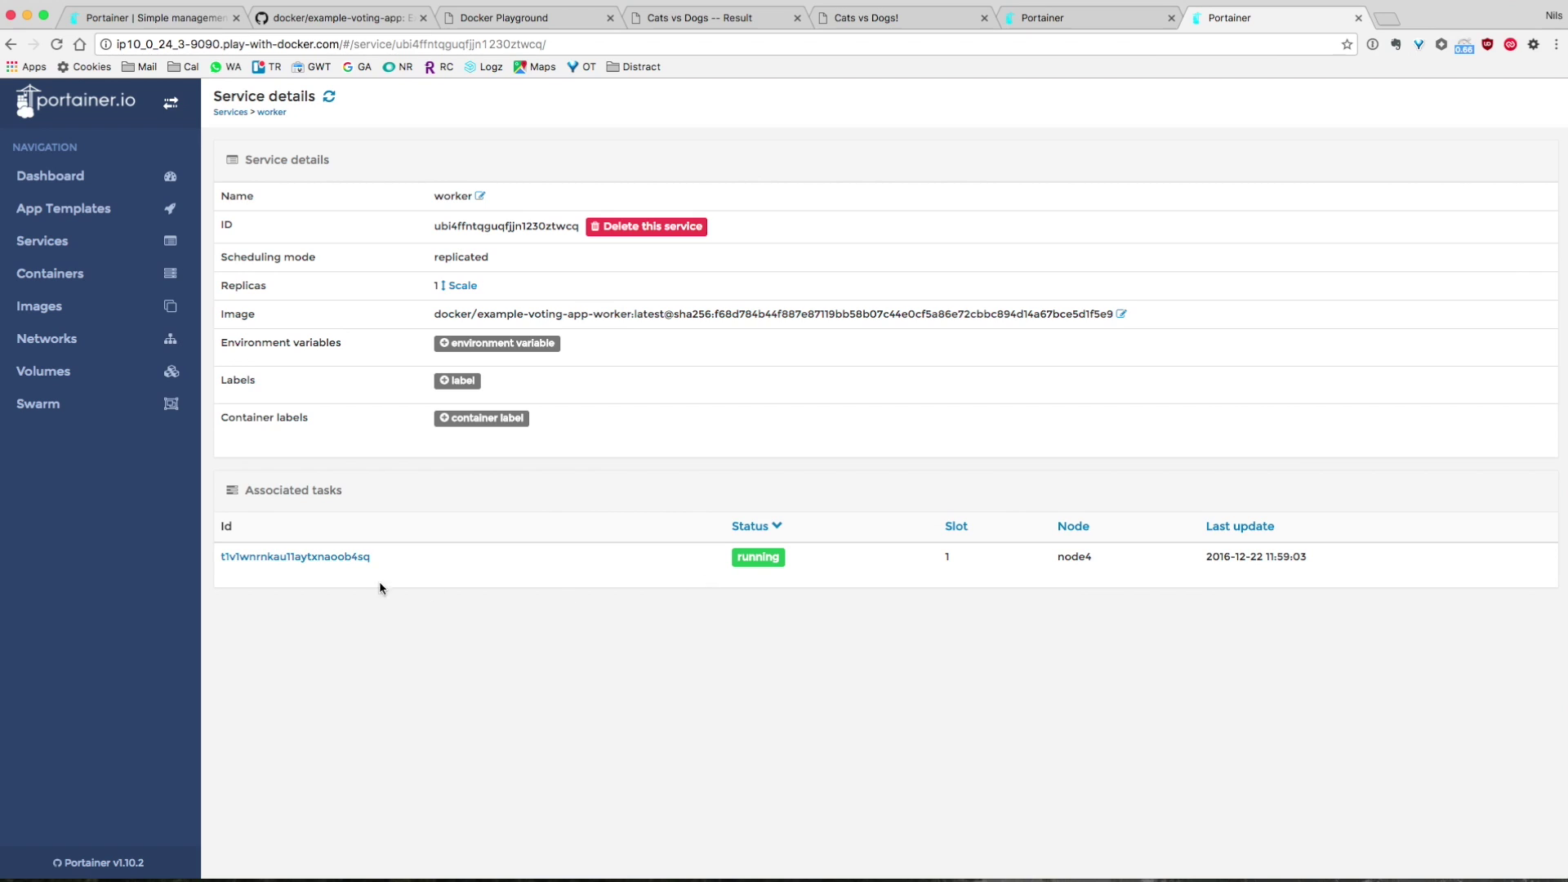
click(324, 558)
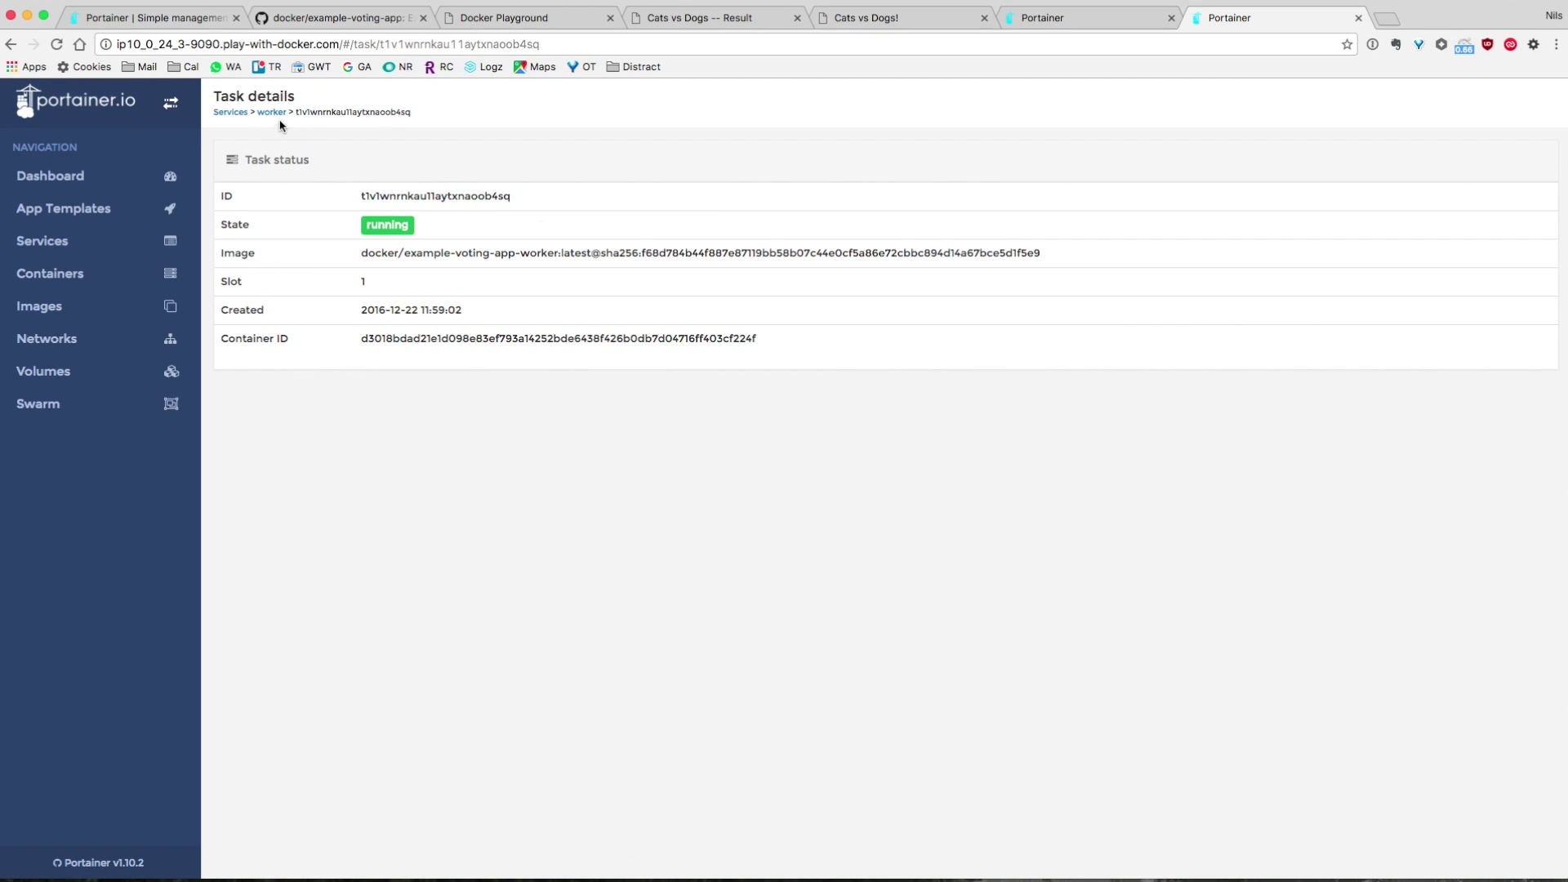
Change the vote to Dogs and back to Cats in the voting app, checking the results page around each vote
click(696, 18)
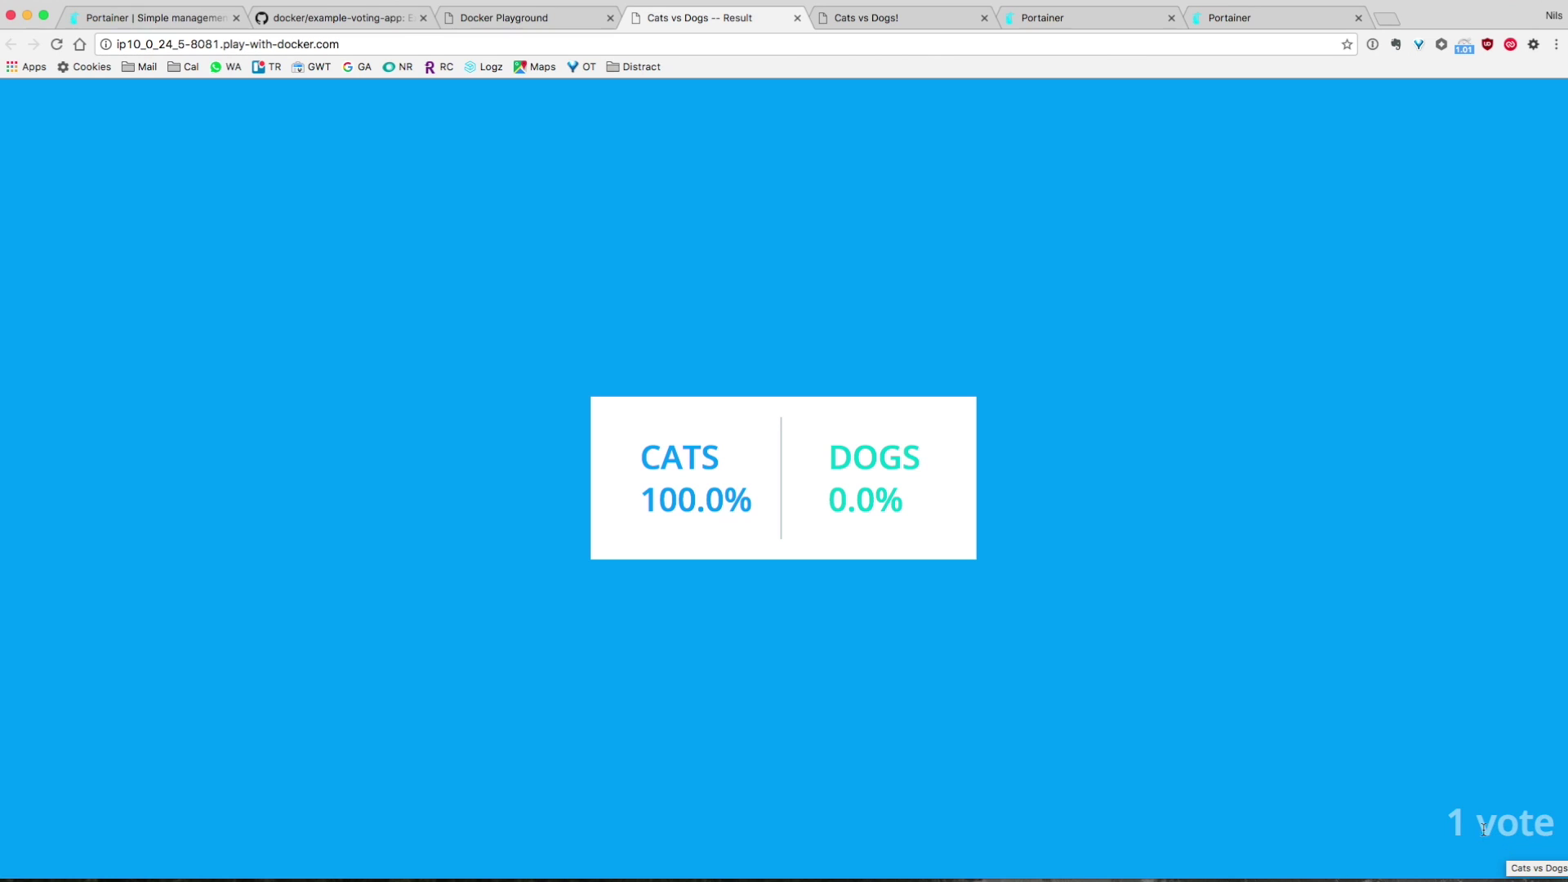
click(872, 18)
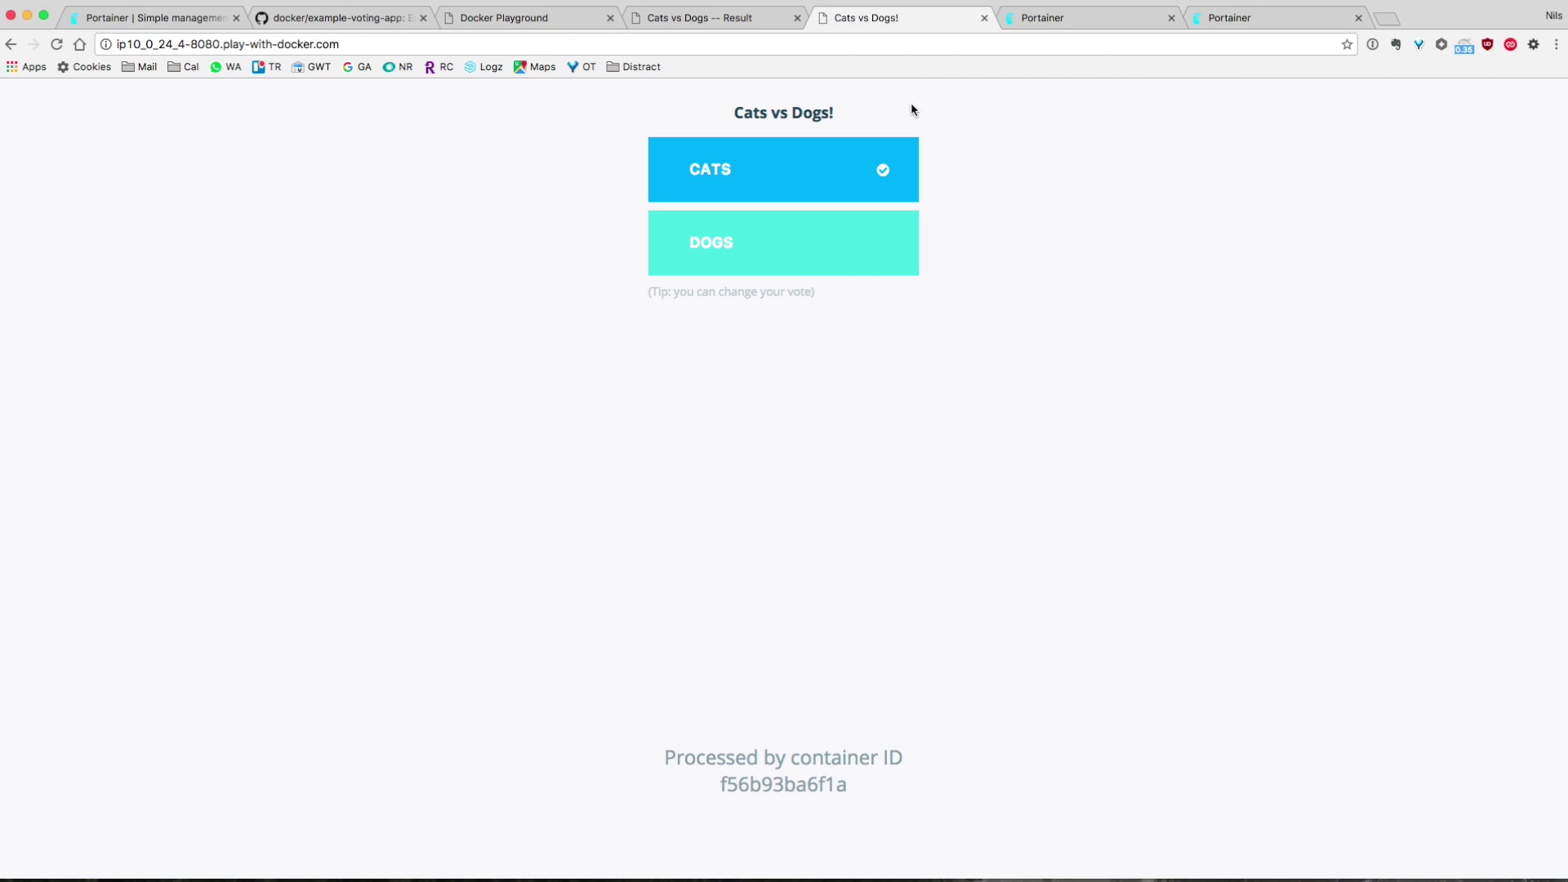
click(805, 243)
click(709, 17)
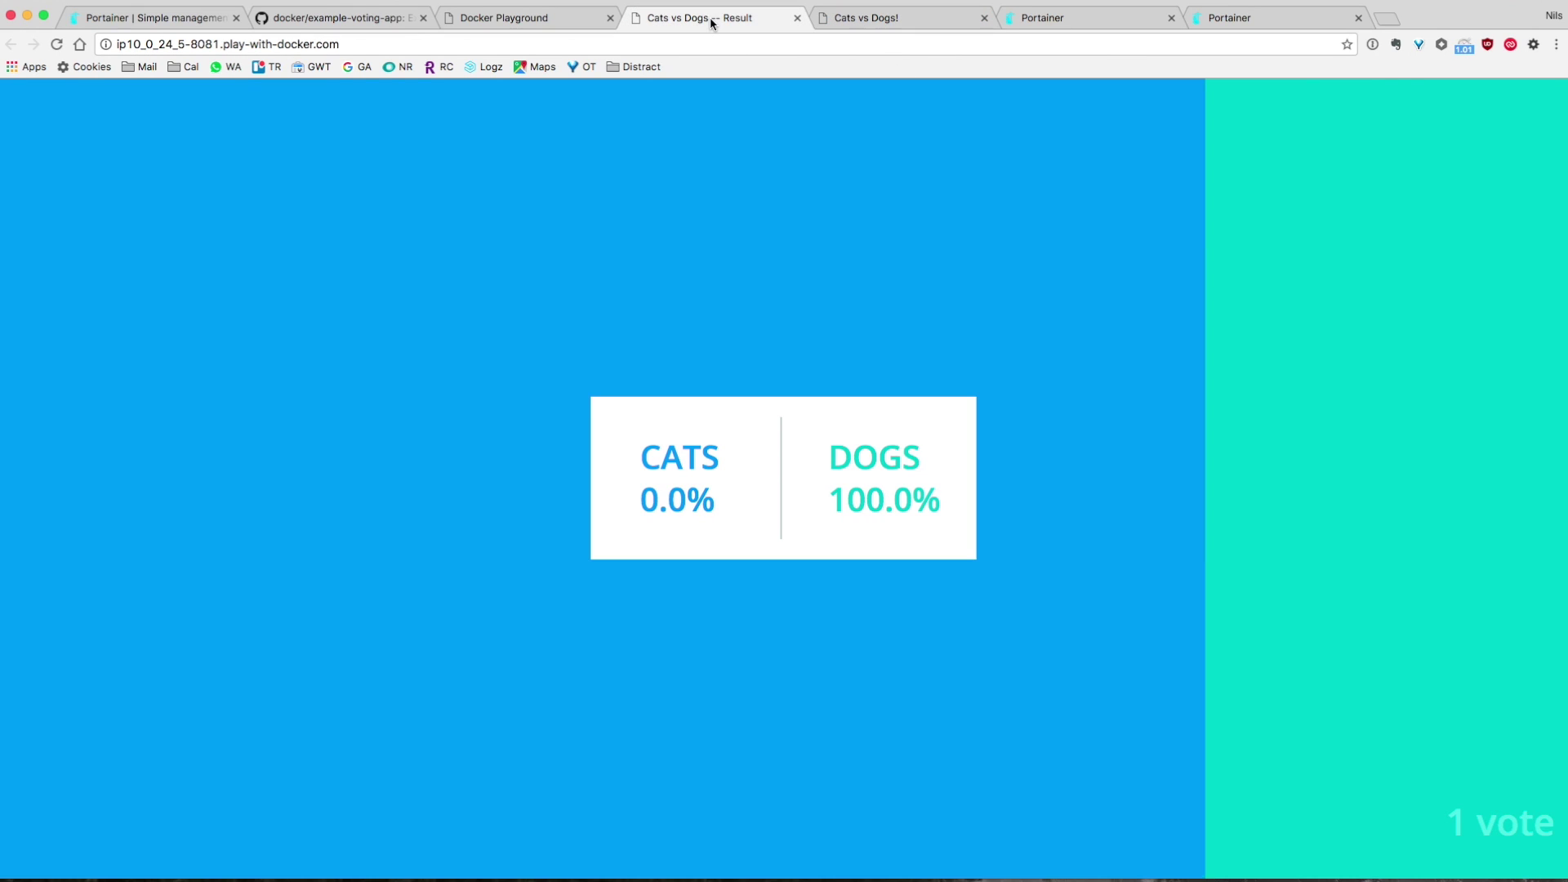
click(889, 26)
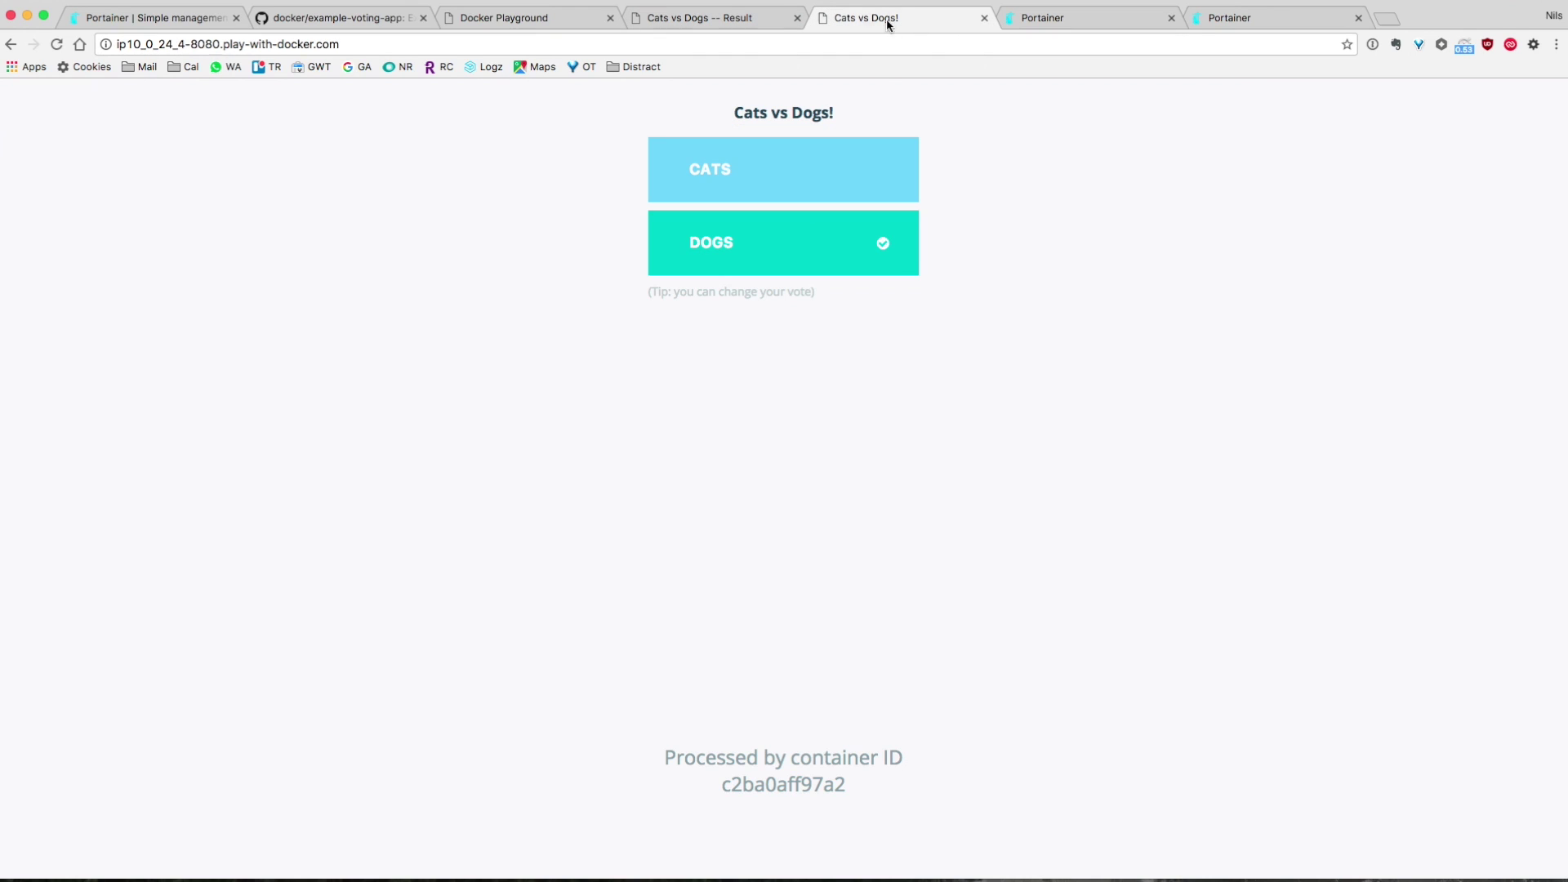
click(767, 179)
click(708, 28)
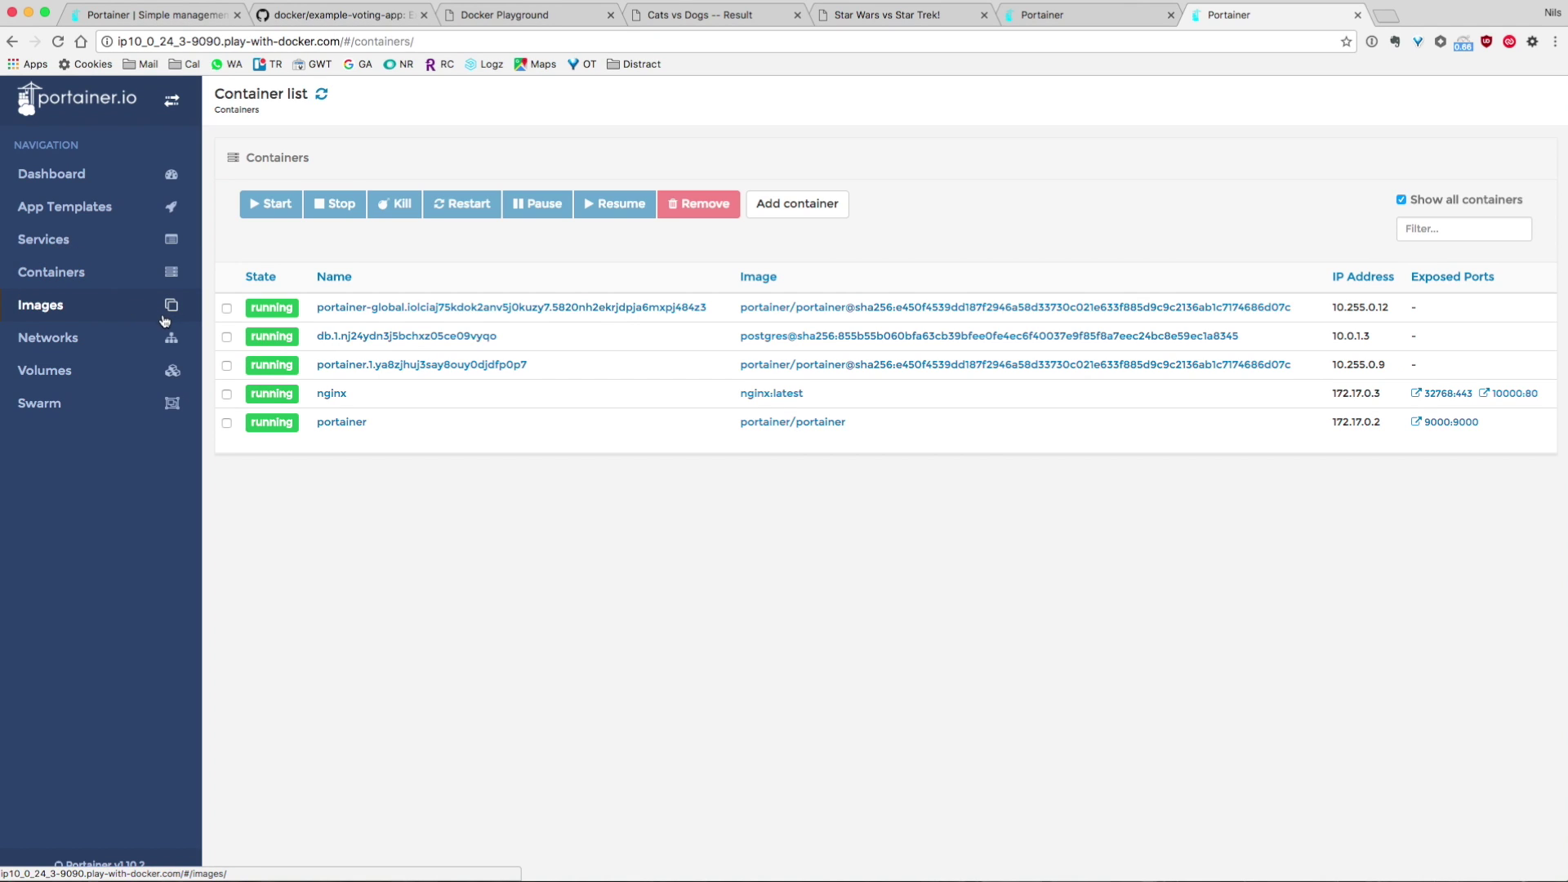
Review the stats and the logs of the container whose name starts with portainer.1
click(369, 366)
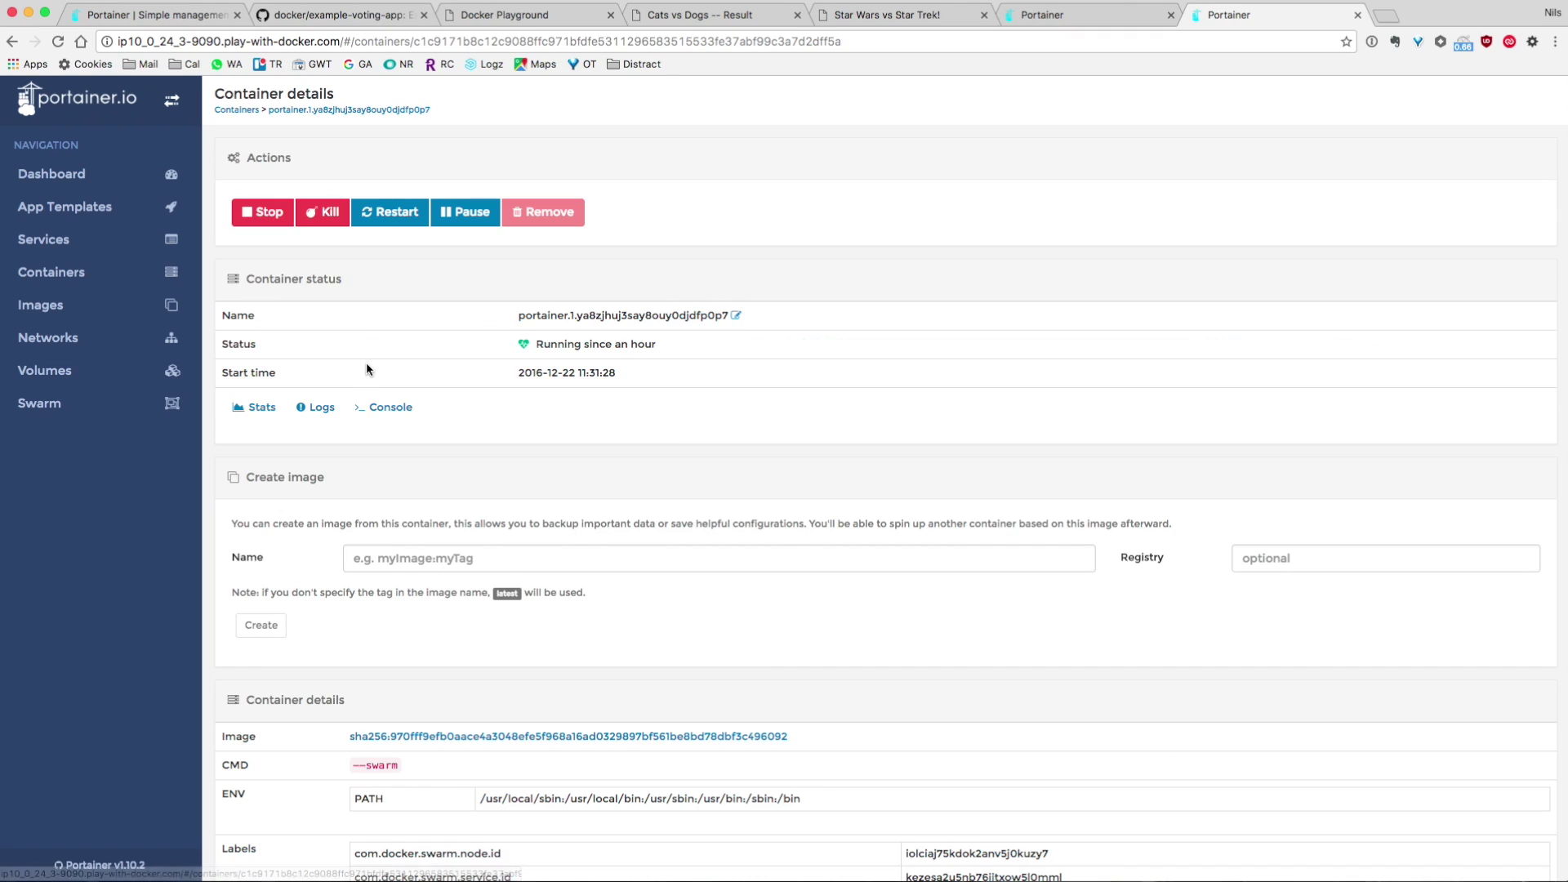
click(262, 406)
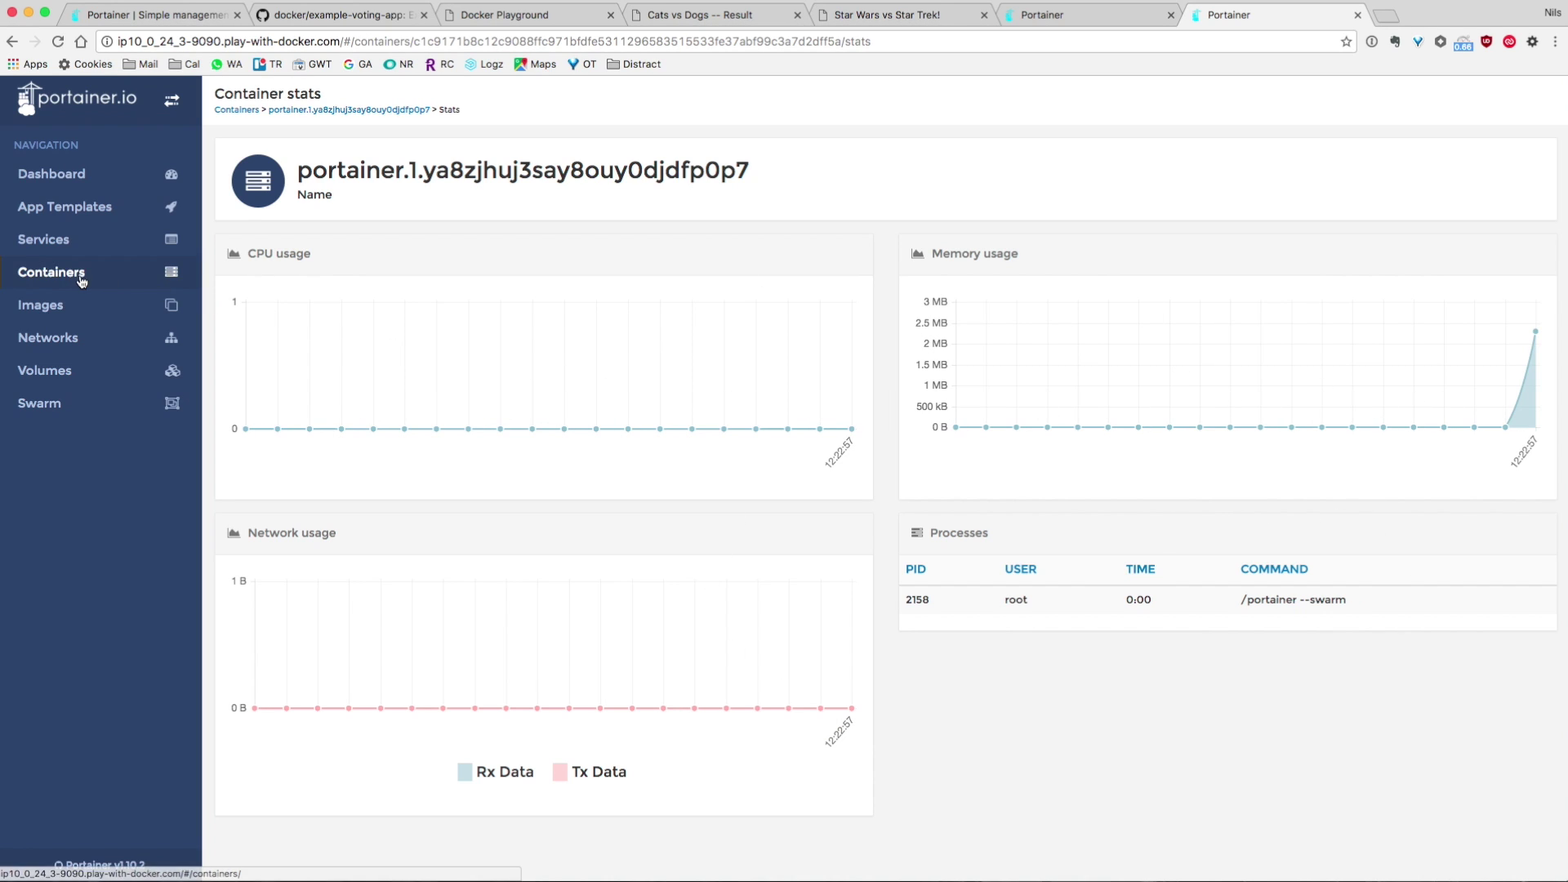
click(347, 111)
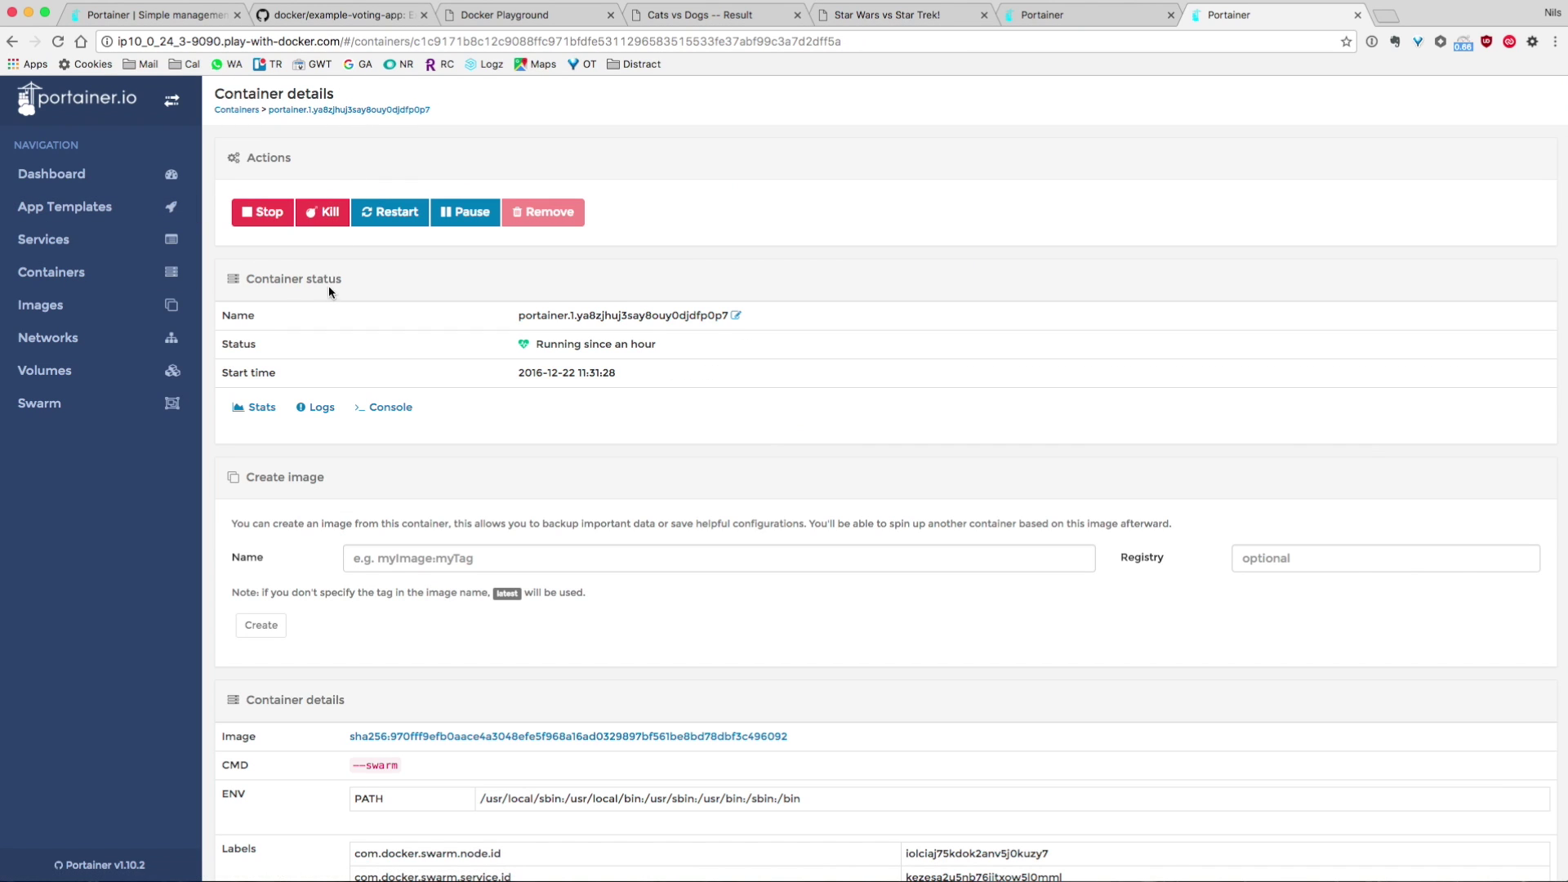
click(318, 406)
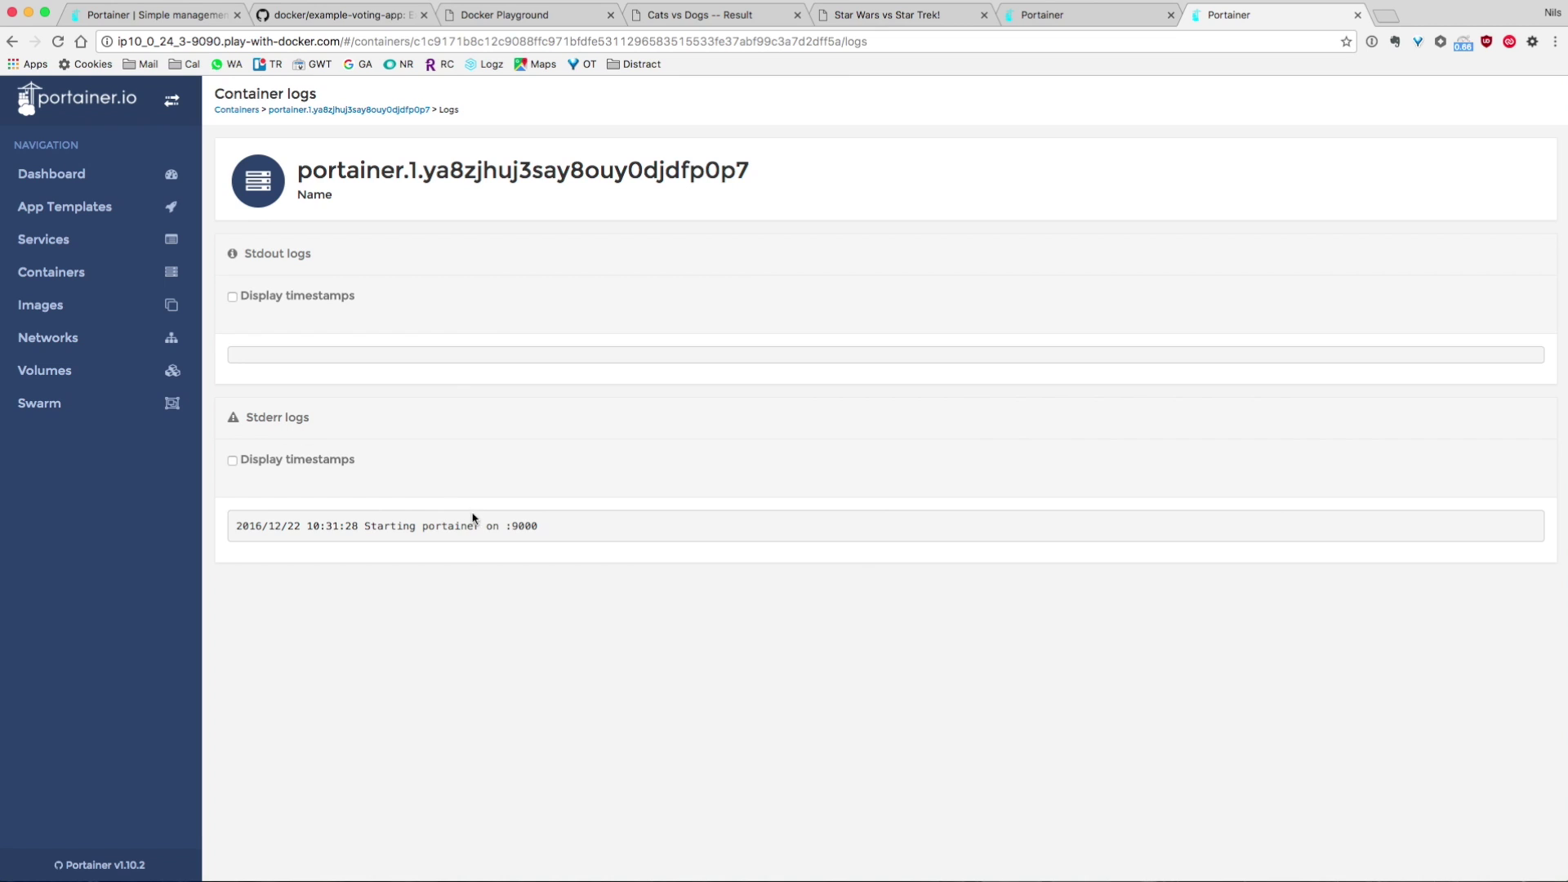
Return to the container list and open the console page of the portainer.1 container
click(60, 270)
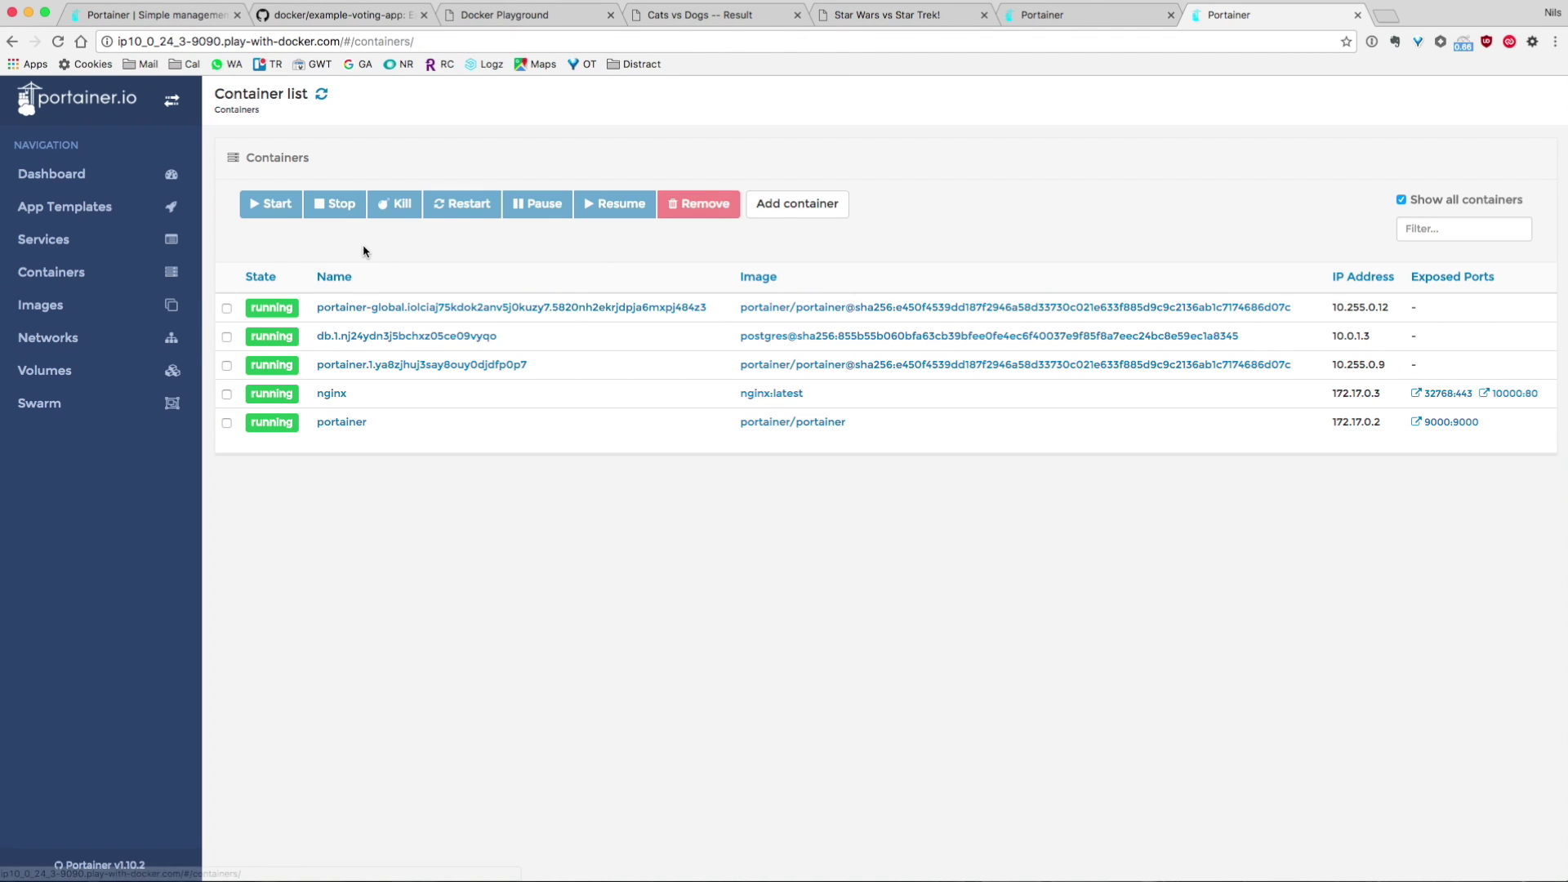
click(340, 364)
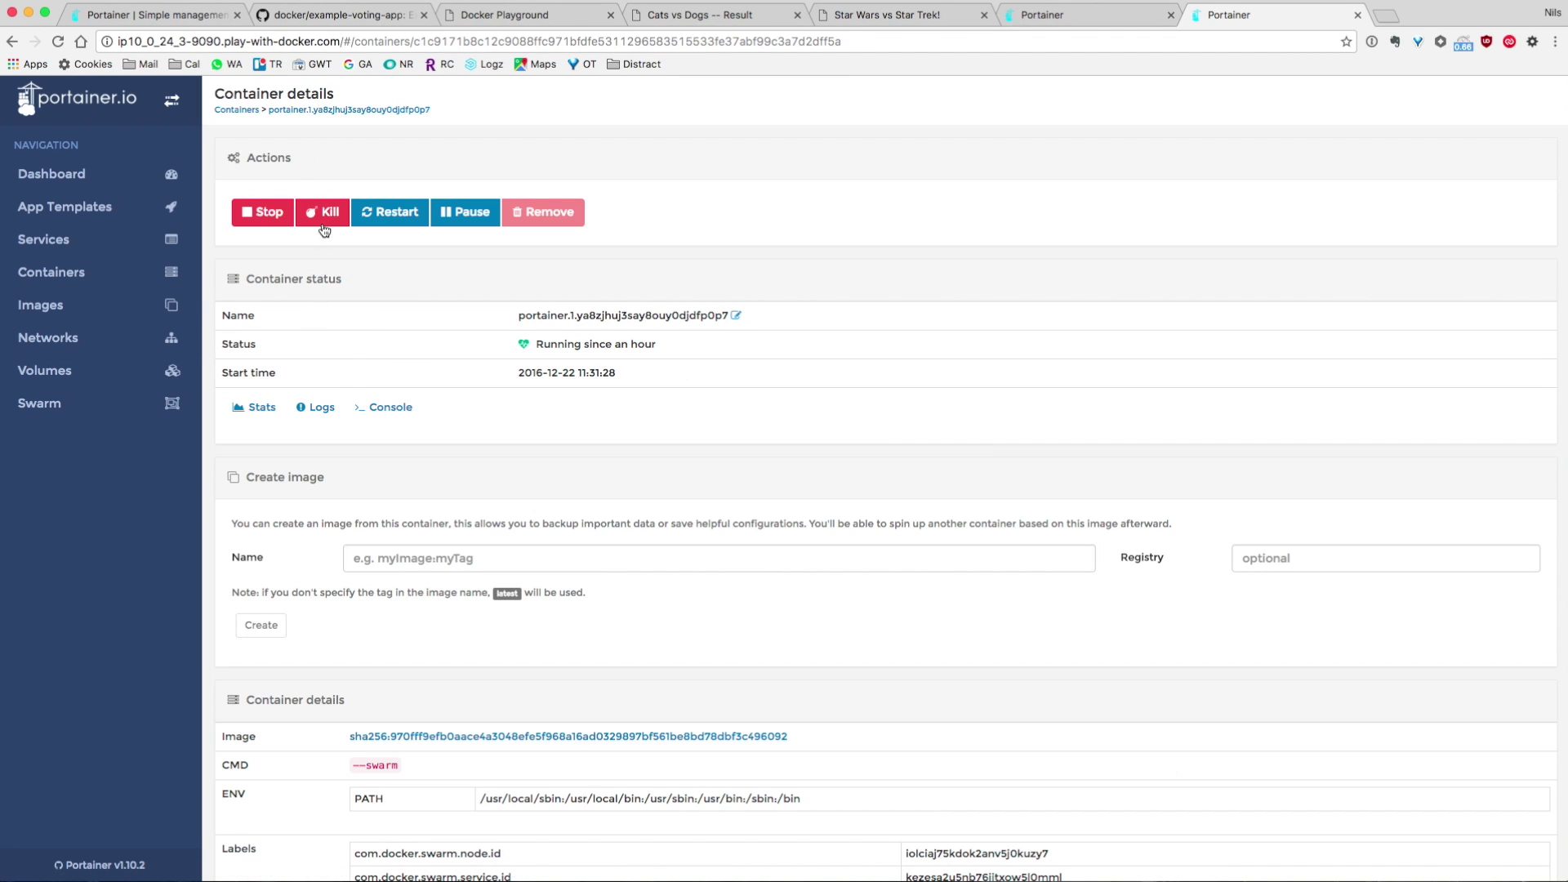
click(382, 407)
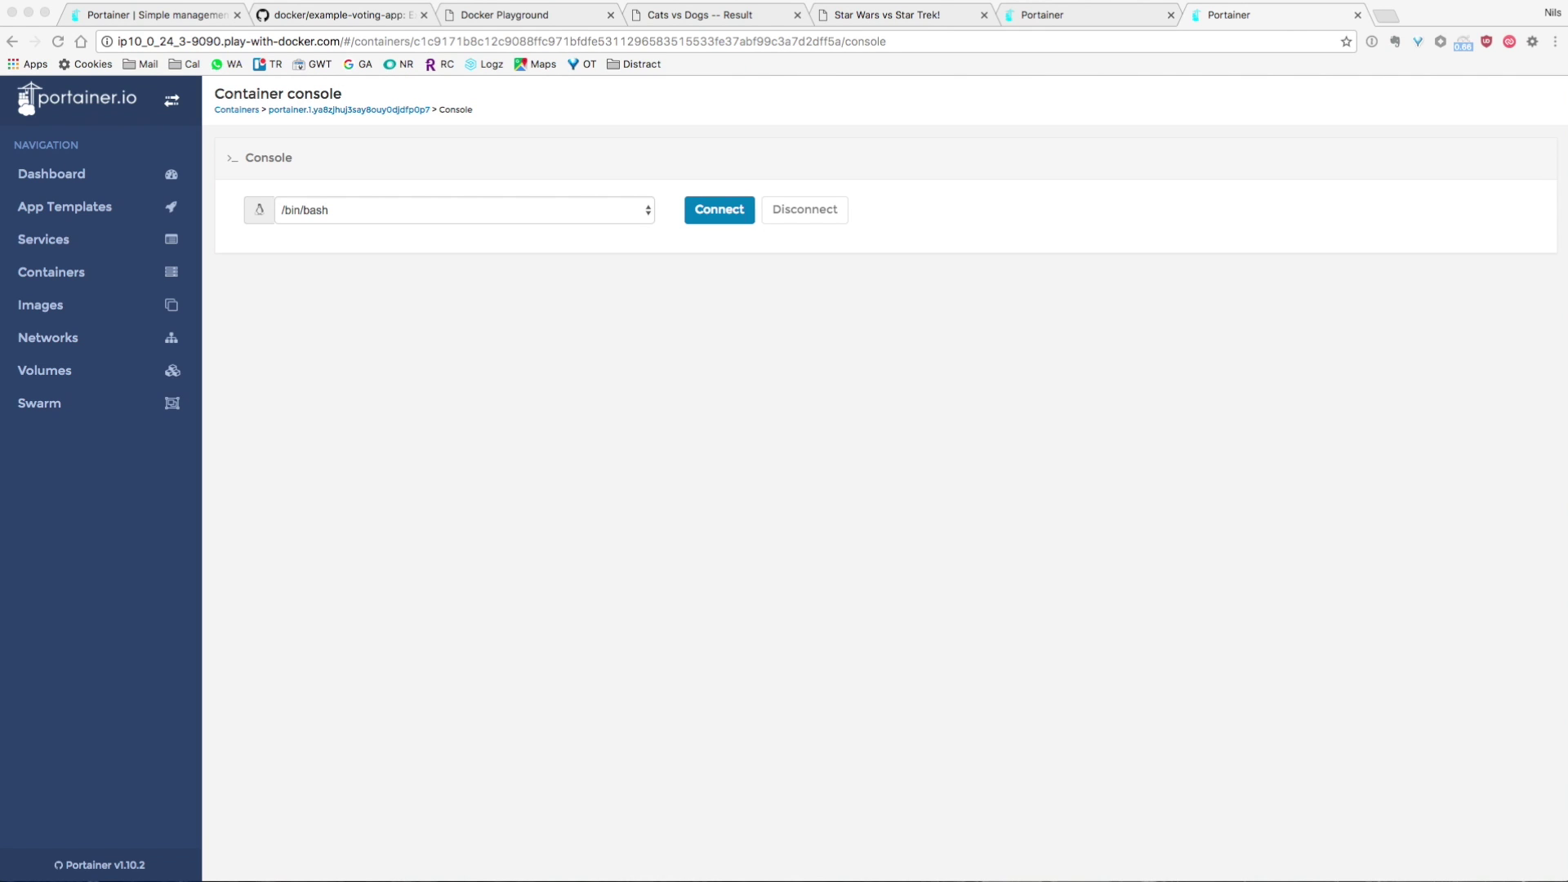
In the local terminal, run docker run -d -p 9000:9000 eisnerd/portainer -H tcp://ip10_0_24_3-2375.play-with-docker.com:80
drag(1567, 204, 1132, 70)
drag(1217, 350, 1564, 581)
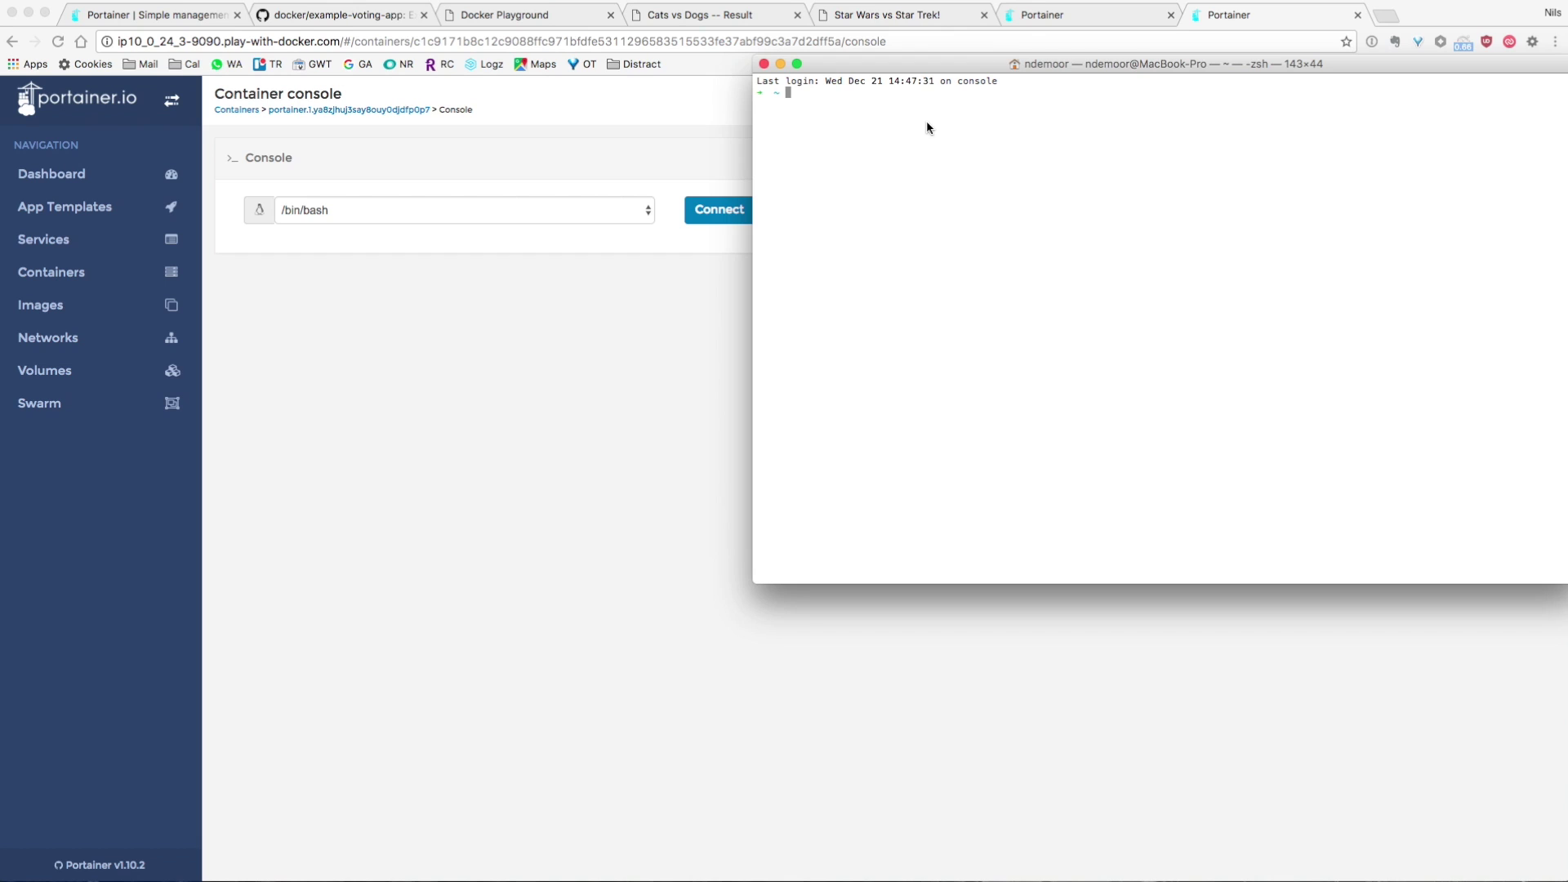
drag(950, 63, 786, 135)
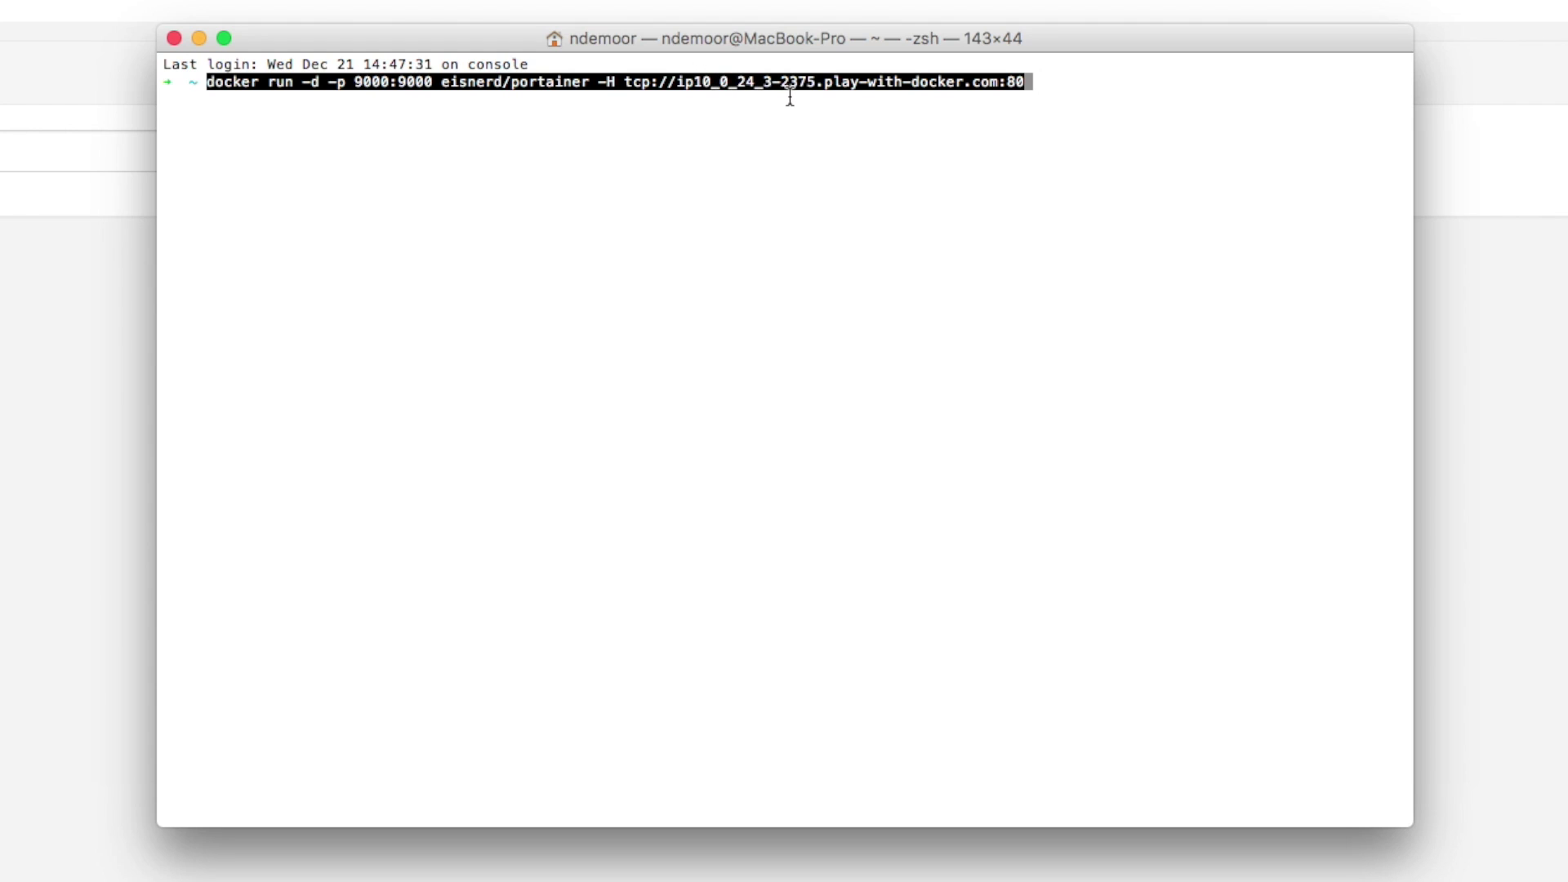
click(1061, 84)
key(Return)
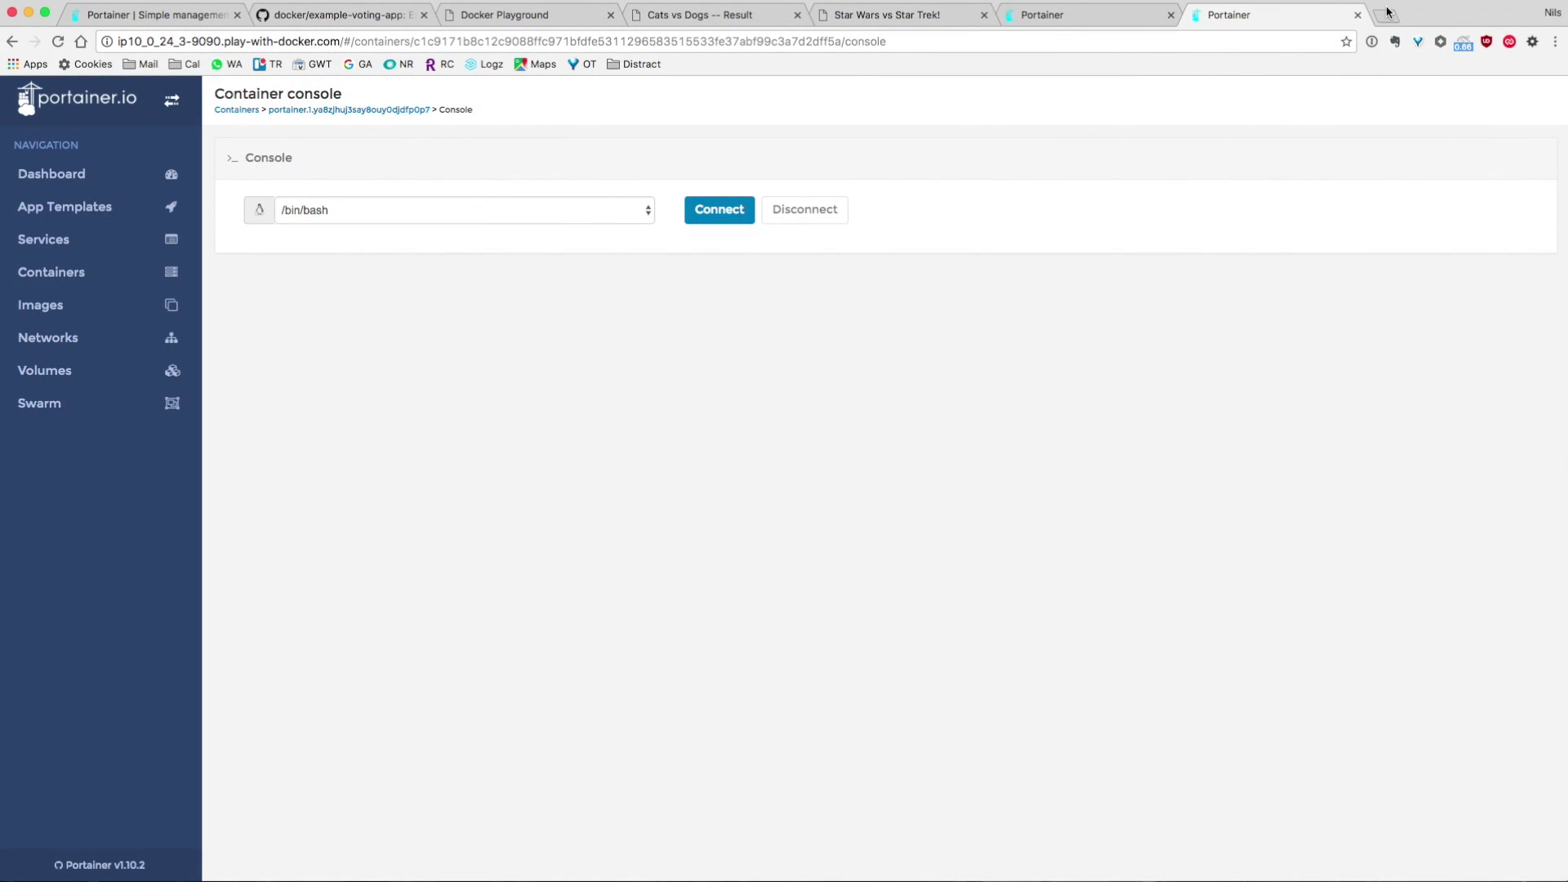
Open the local Portainer at localhost:9000 in a new browser tab and view the remote node's container list
click(1385, 11)
text(localh)
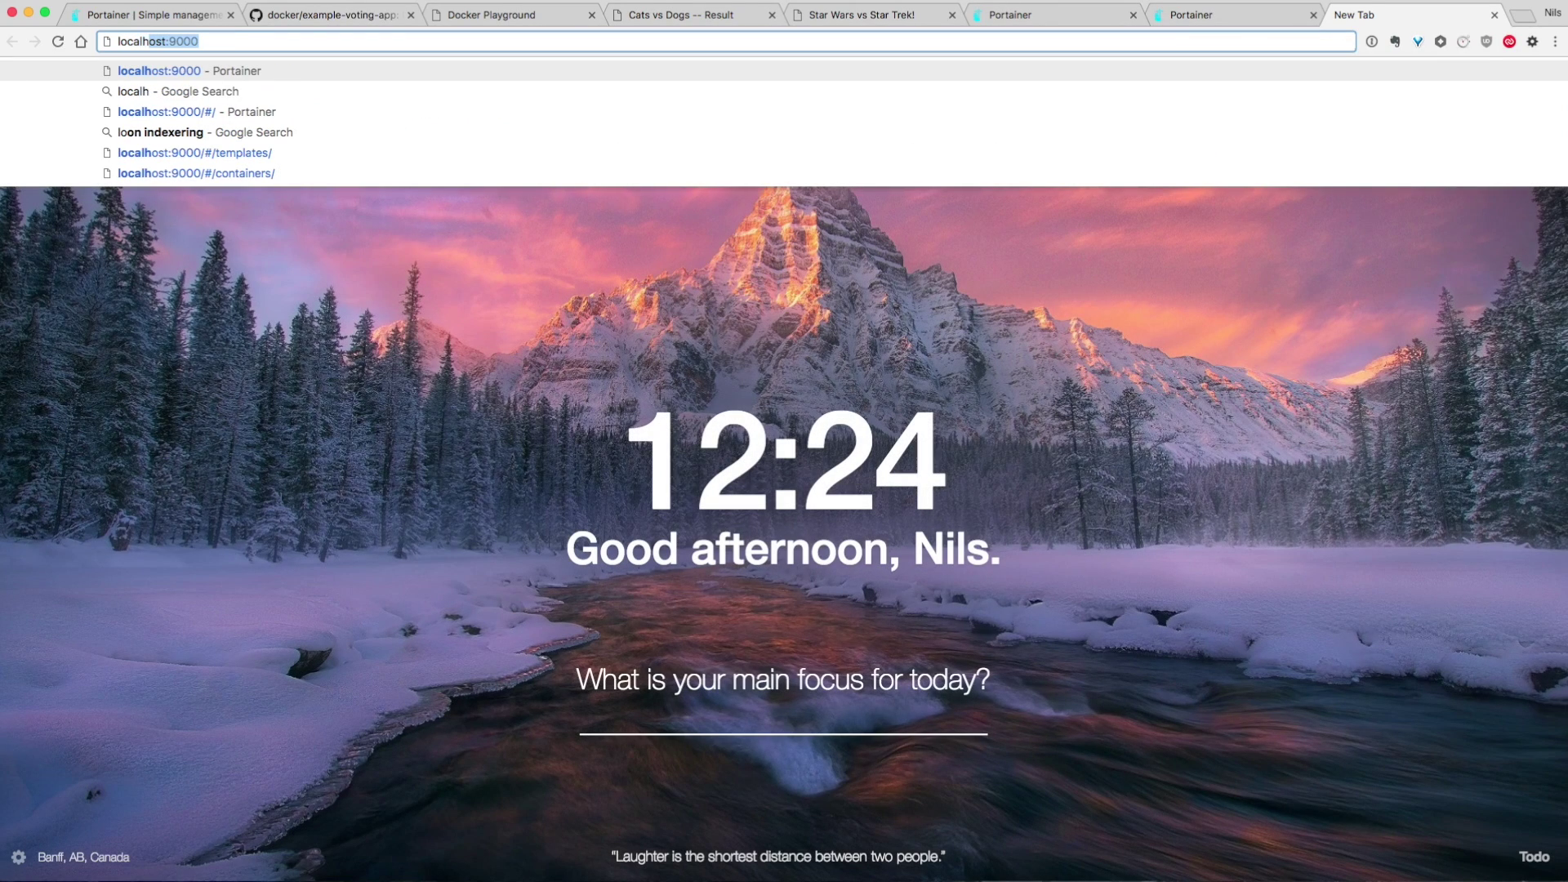
text(ost:900)
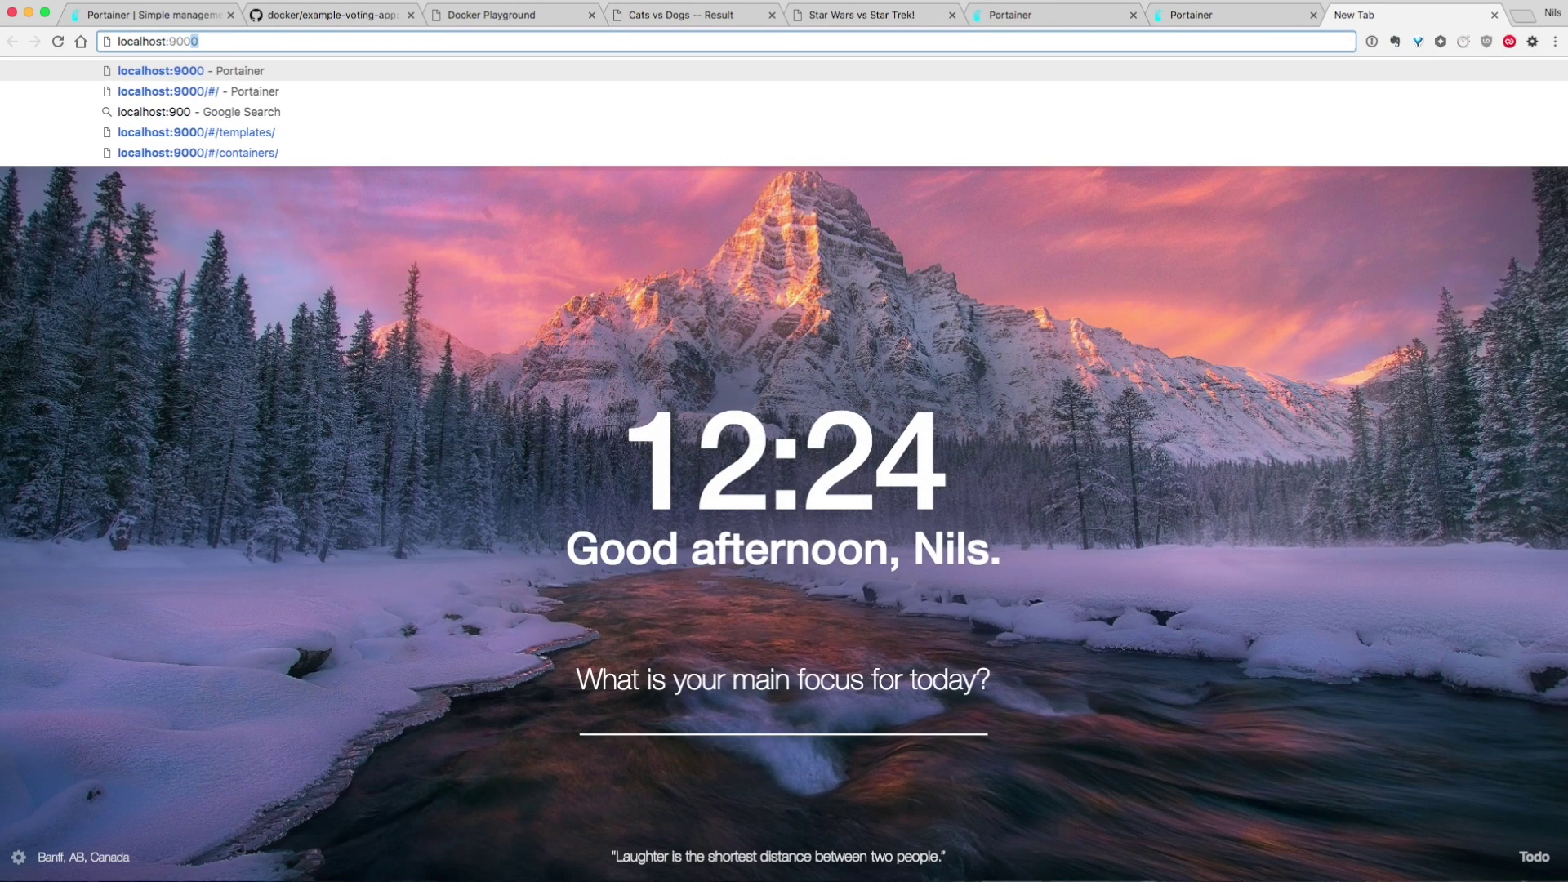
text(0)
key(Return)
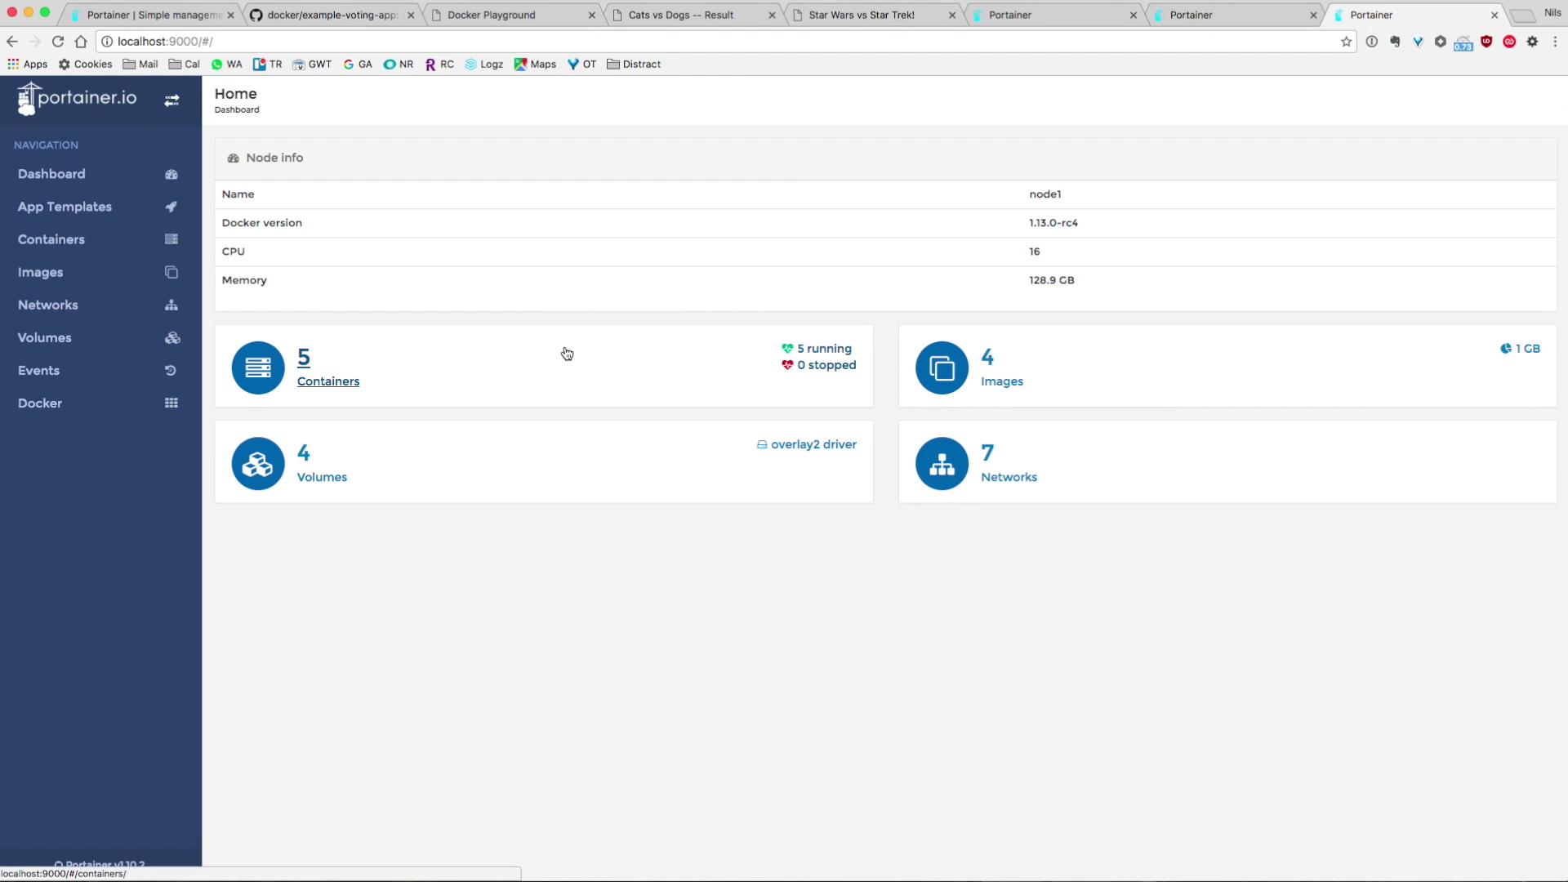
click(326, 378)
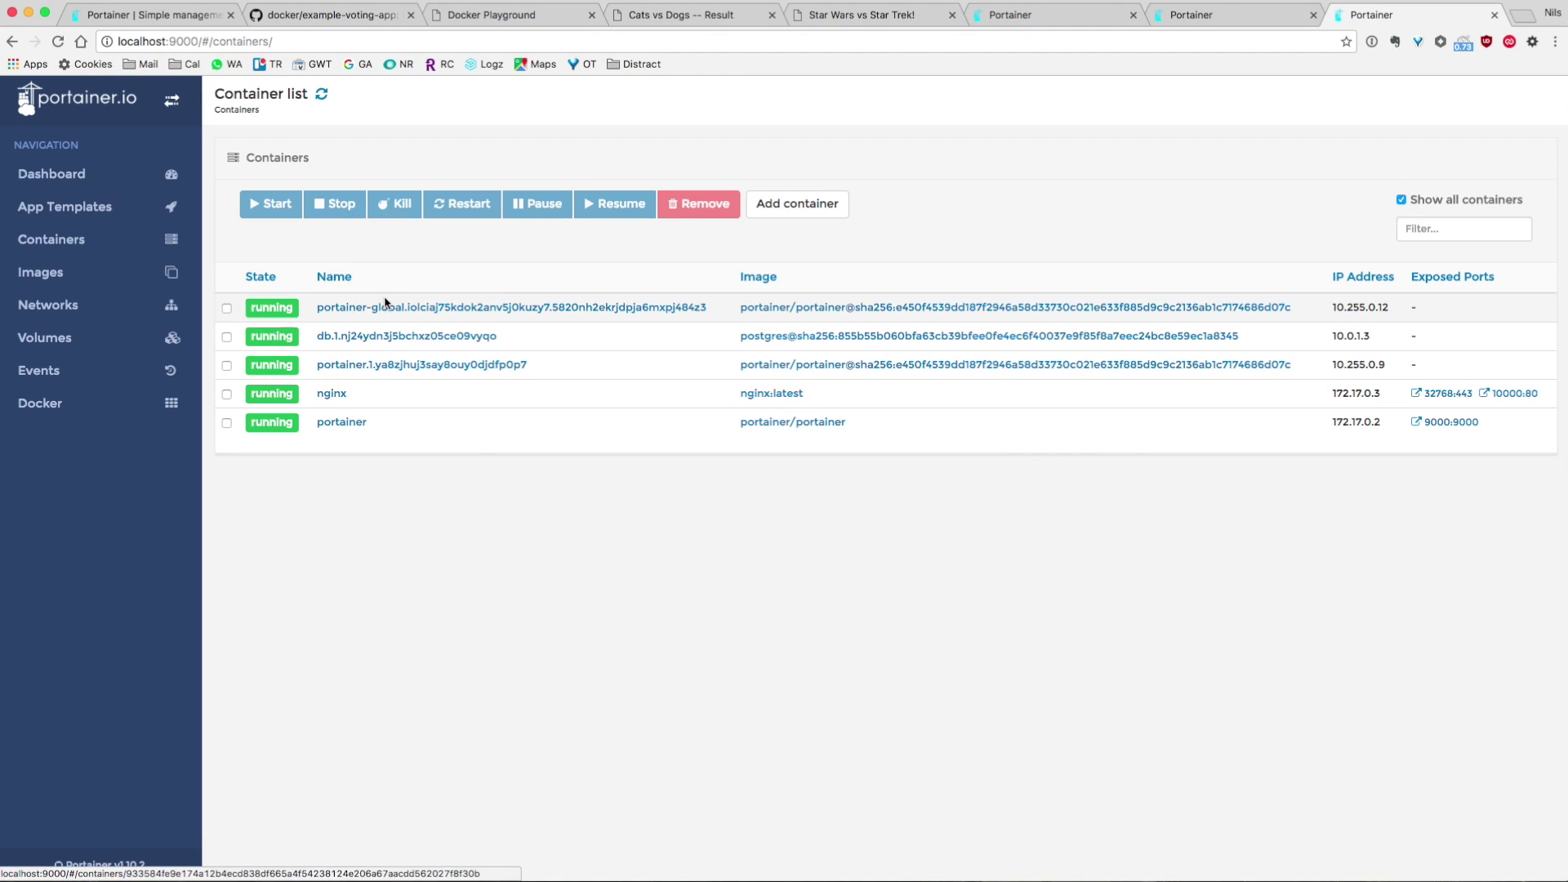